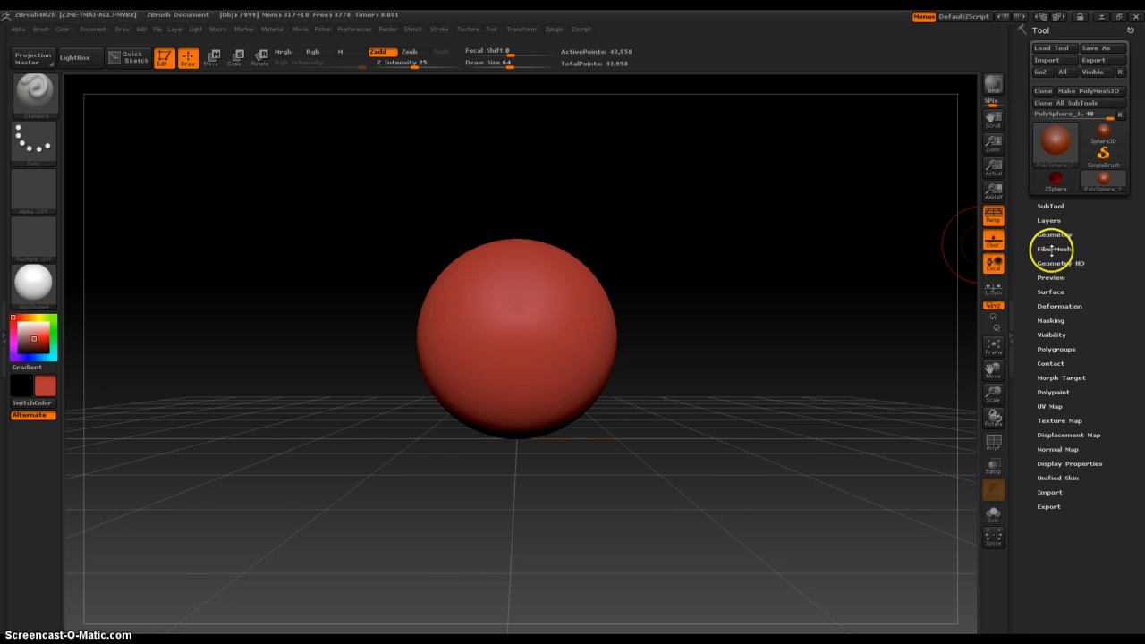
- Pull a mirrored pair of long legs downward out of the sphere with the SnakeHook brush
left_click(1053, 248)
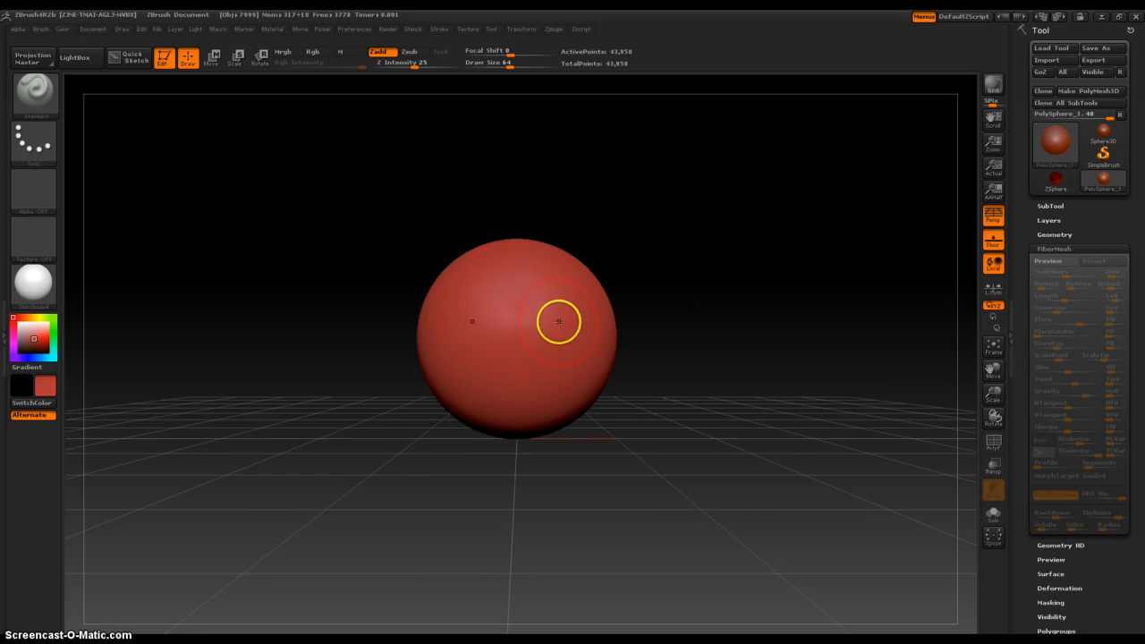
key("space")
left_click(490, 360)
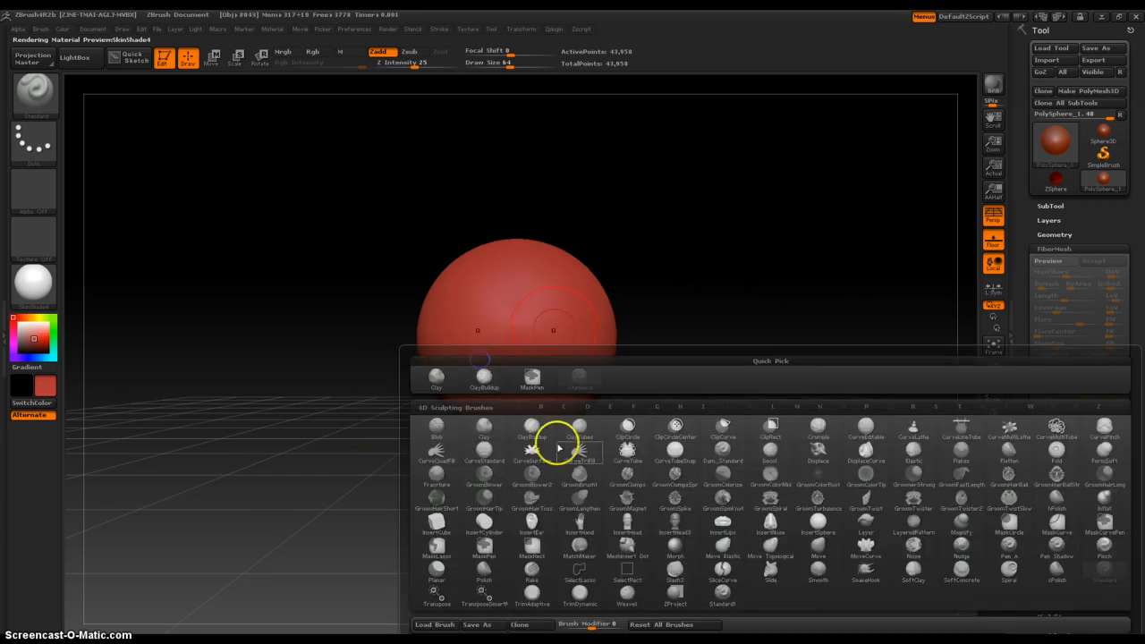
left_click(868, 574)
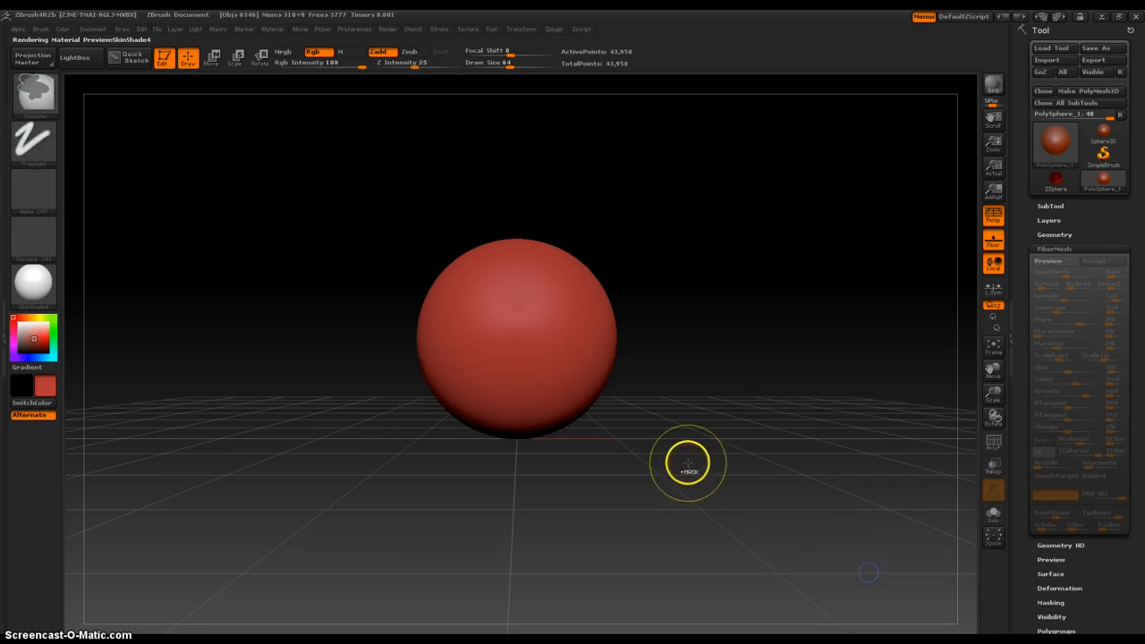
right_click_drag(688, 463, 658, 302, "ctrl")
mouse_move(535, 345)
left_mouse_down()
mouse_move(707, 549)
mouse_move(894, 631)
left_mouse_up()
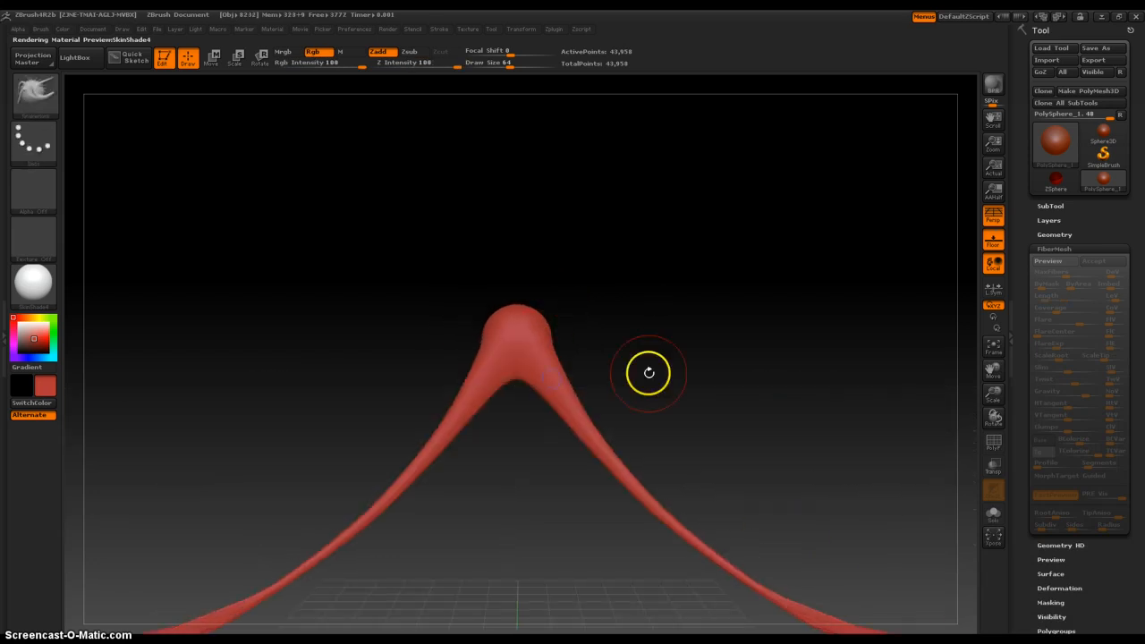
- Remesh the stretched form with DynaMesh and smooth the flared tips of both legs
left_click_drag(660, 359, 685, 248)
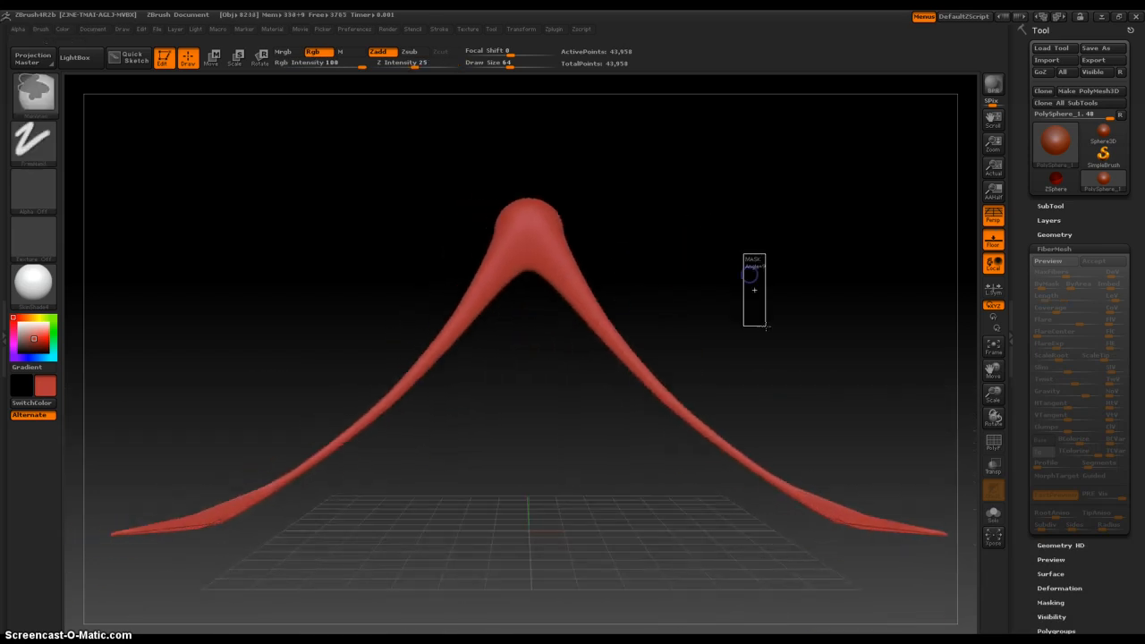
key("shift")
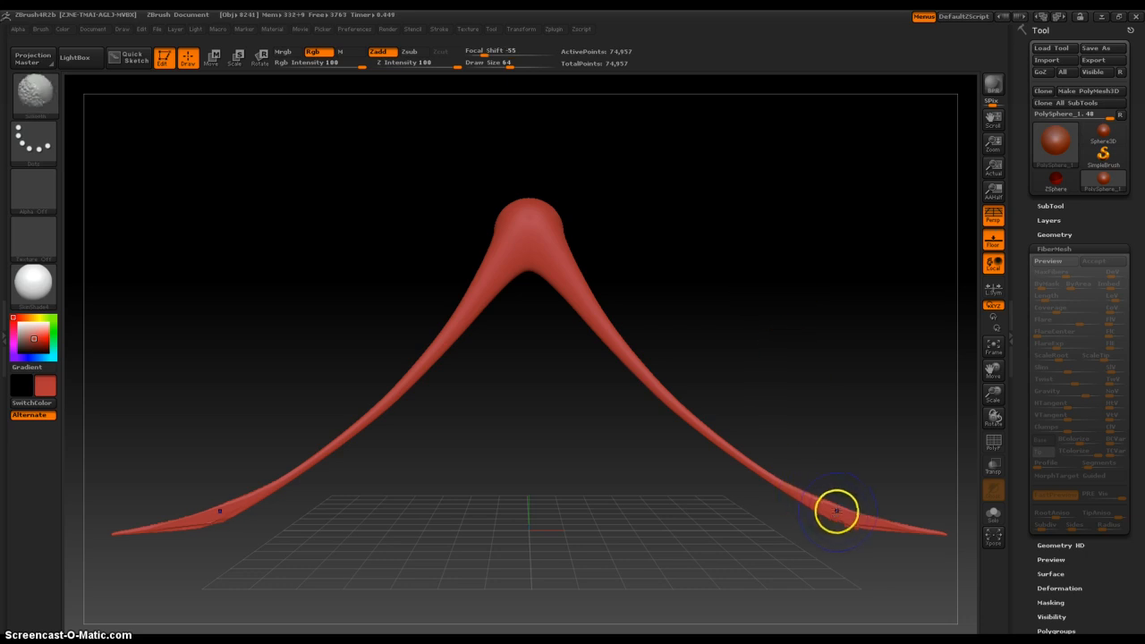
left_click_drag(787, 291, 802, 353, "ctrl")
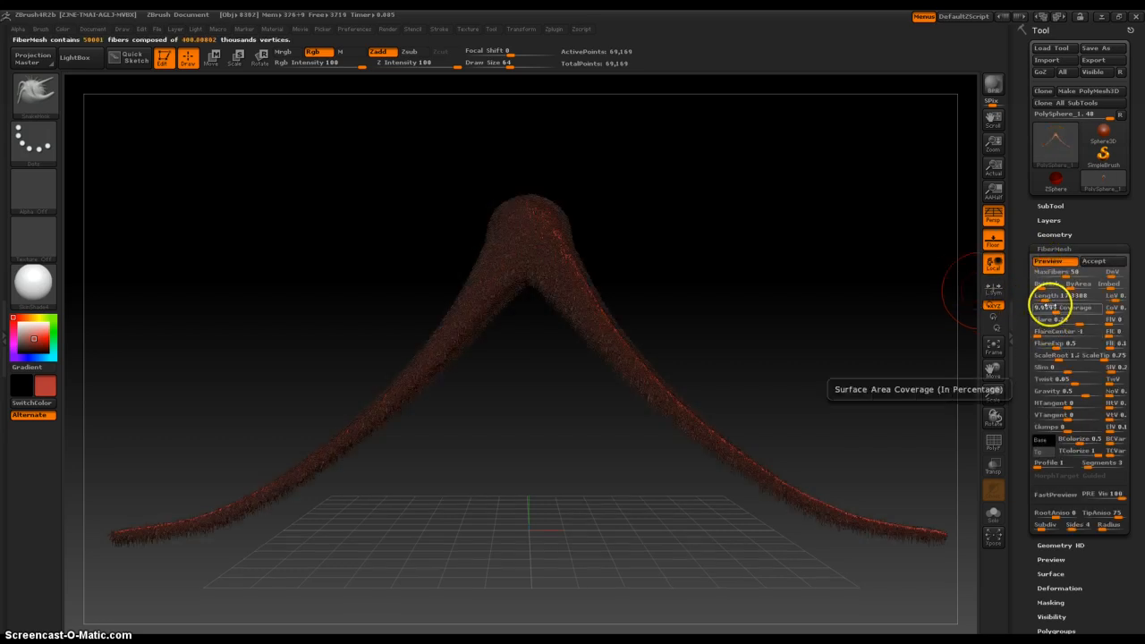
- Increase the previewed fibers' Length to about 357.65 across the whole model
left_click_drag(1054, 296, 1072, 299)
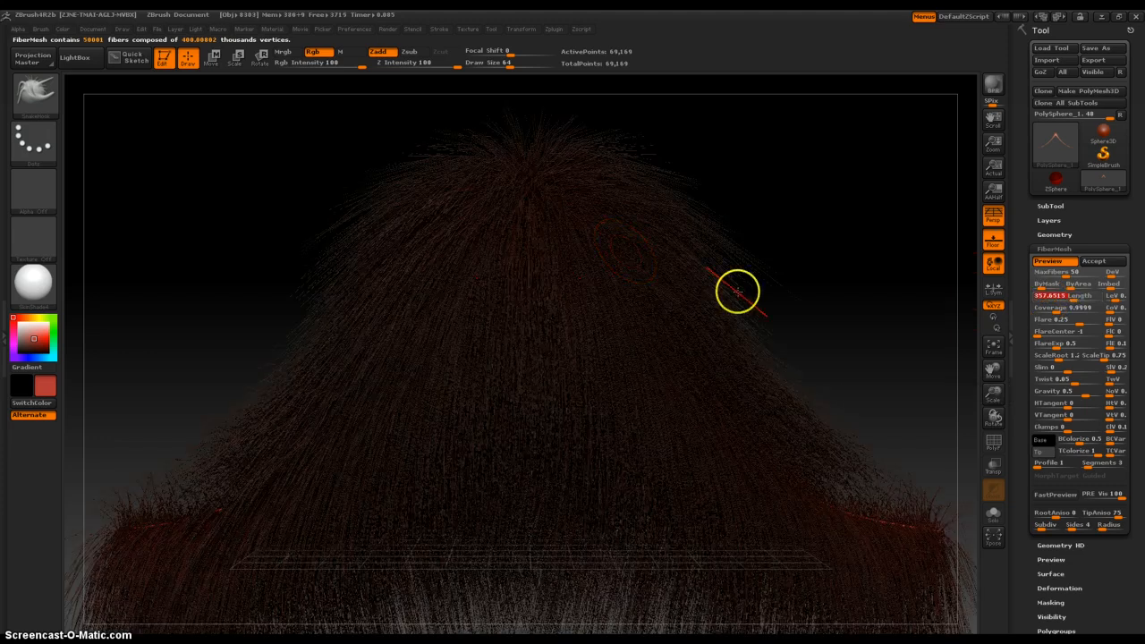
mouse_move(884, 306)
left_mouse_down()
mouse_move(876, 299)
mouse_move(915, 320)
mouse_move(872, 326)
mouse_move(963, 322)
mouse_move(631, 370)
left_mouse_up()
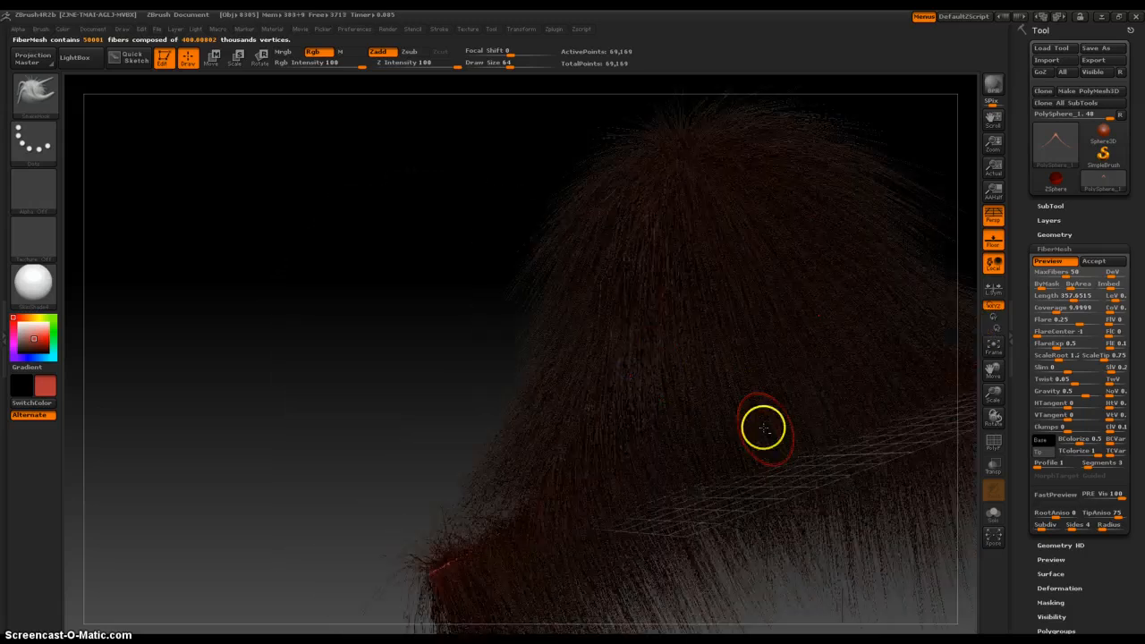
mouse_move(357, 394)
left_mouse_down()
mouse_move(304, 394)
mouse_move(301, 342)
mouse_move(289, 350)
mouse_move(732, 283)
mouse_move(747, 385)
left_mouse_up()
- Mask three mirrored pairs of round spots on the head and upper legs, and preview fibers growing only from them
left_click(1050, 260)
mouse_move(590, 174)
left_mouse_down()
mouse_move(953, 319)
mouse_move(688, 271)
mouse_move(752, 327)
mouse_move(666, 320)
mouse_move(583, 122)
mouse_move(830, 480)
left_mouse_up()
left_click_drag(519, 394, 514, 404, "ctrl")
left_click_drag(584, 311, 571, 294, "ctrl")
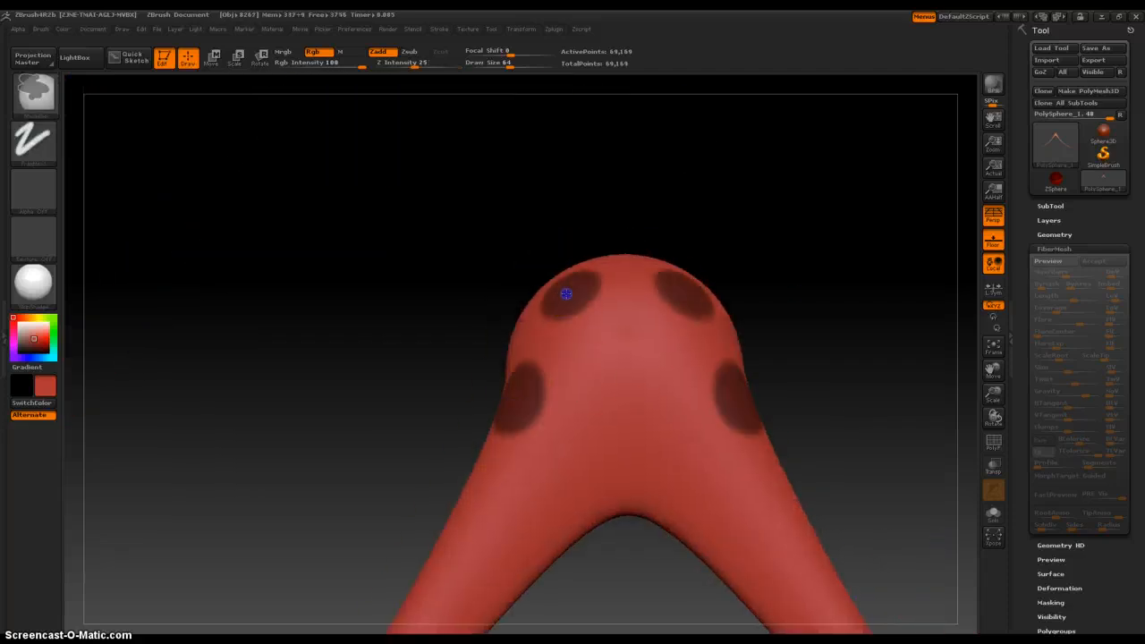
left_click(466, 534, "ctrl")
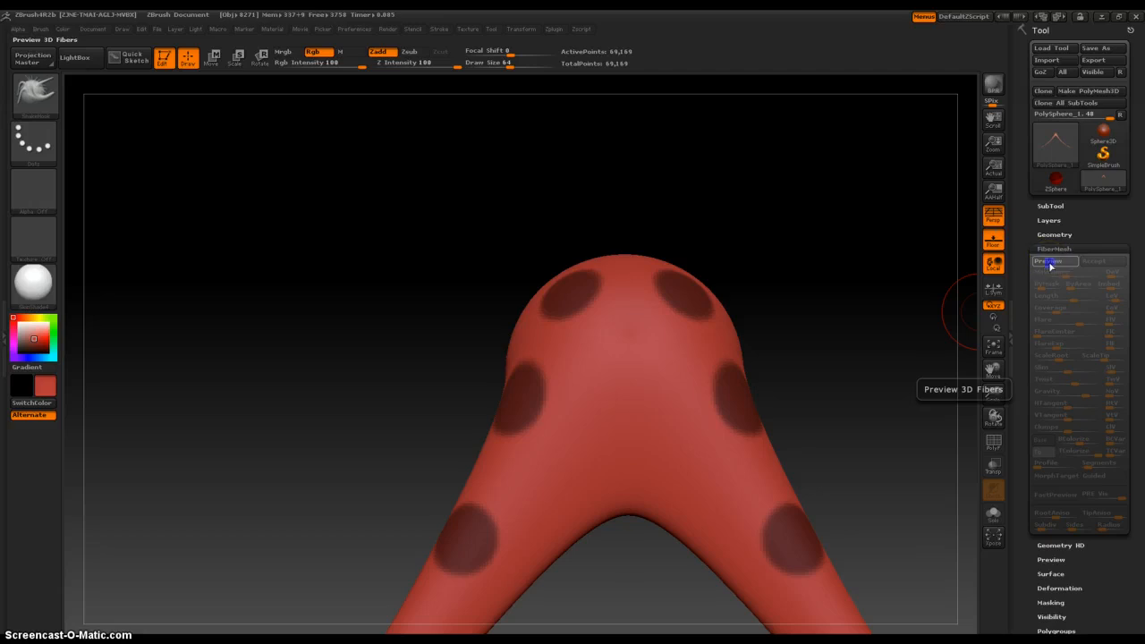
left_click(1050, 263)
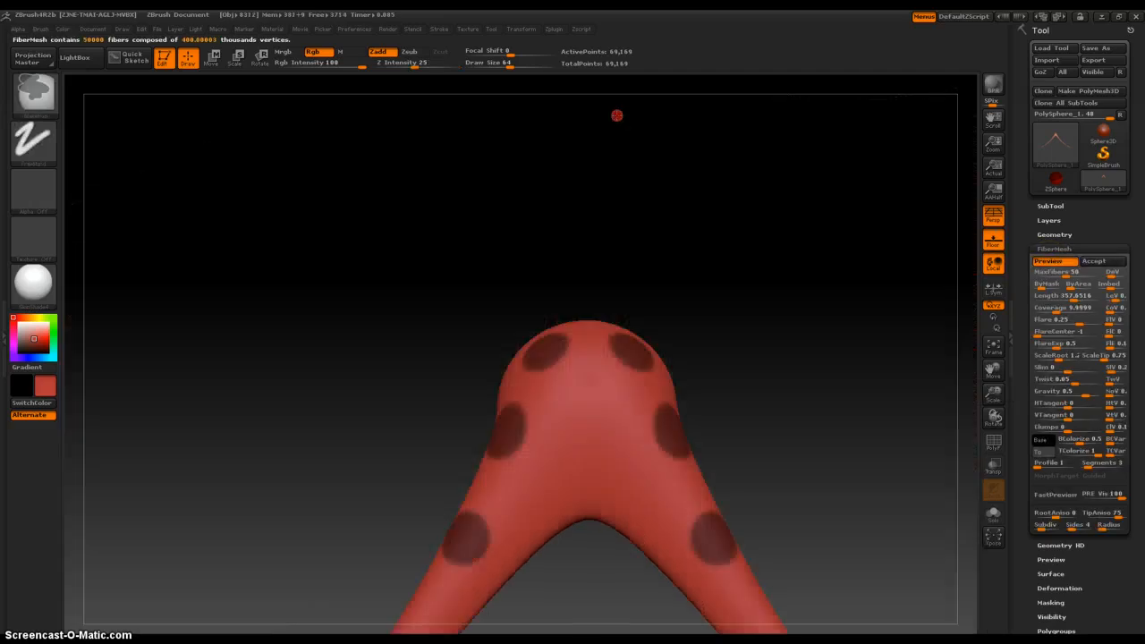
left_click_drag(597, 266, 554, 307)
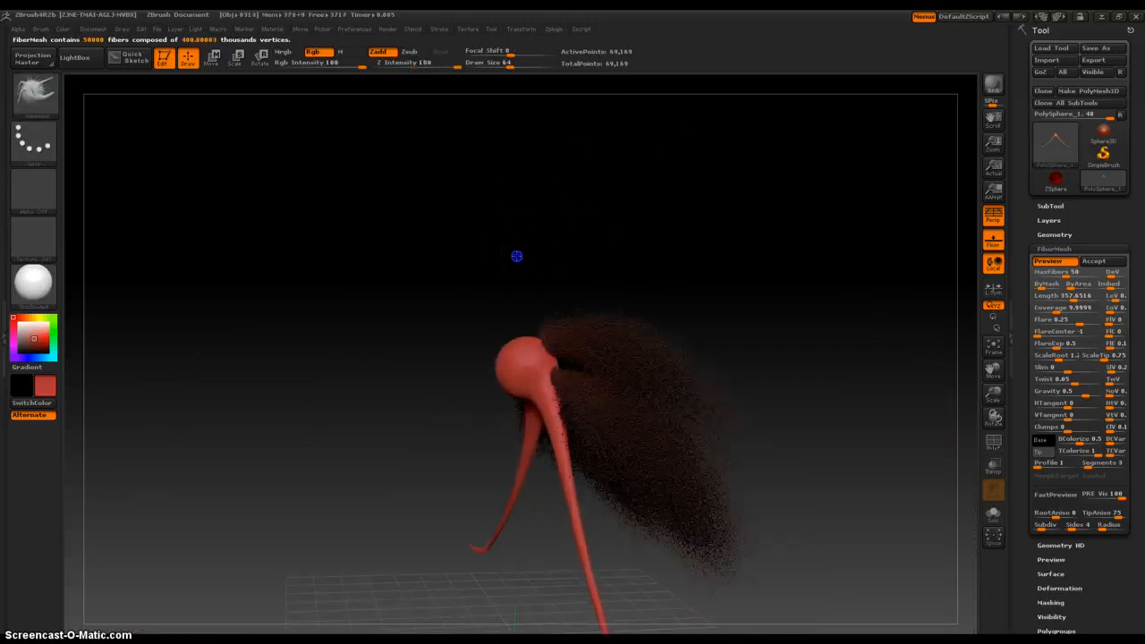
- Extend the mask over the rounded ball side of the head and preview the fibers again
mouse_move(516, 256)
left_mouse_down()
mouse_move(506, 256)
mouse_move(504, 306)
mouse_move(536, 366)
mouse_move(519, 355)
mouse_move(498, 403)
left_mouse_up()
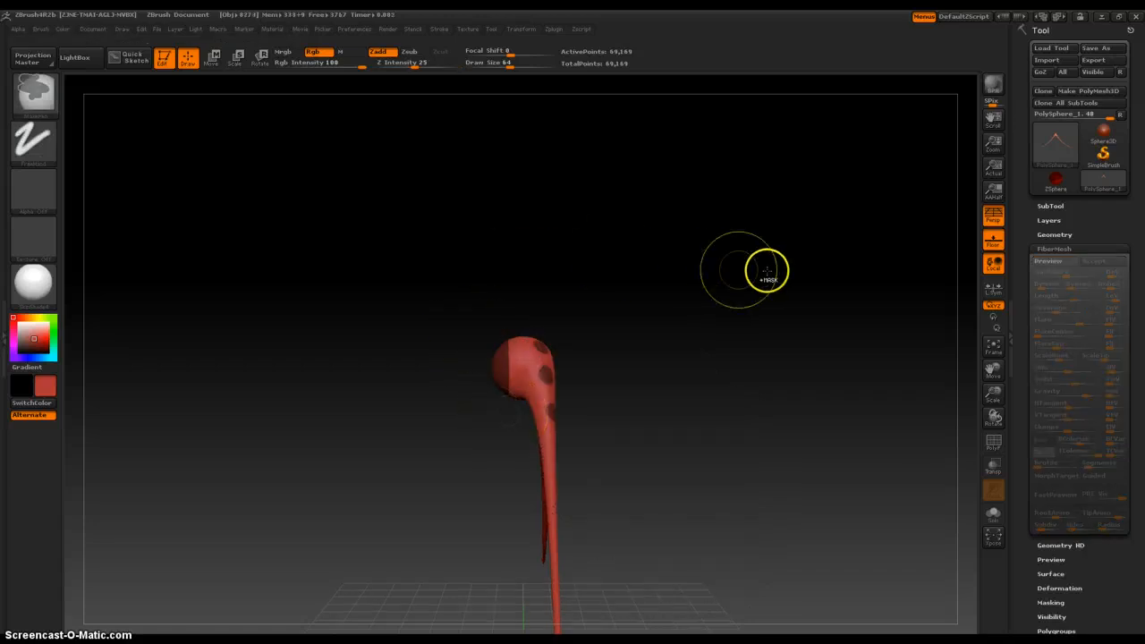
left_click(1047, 260)
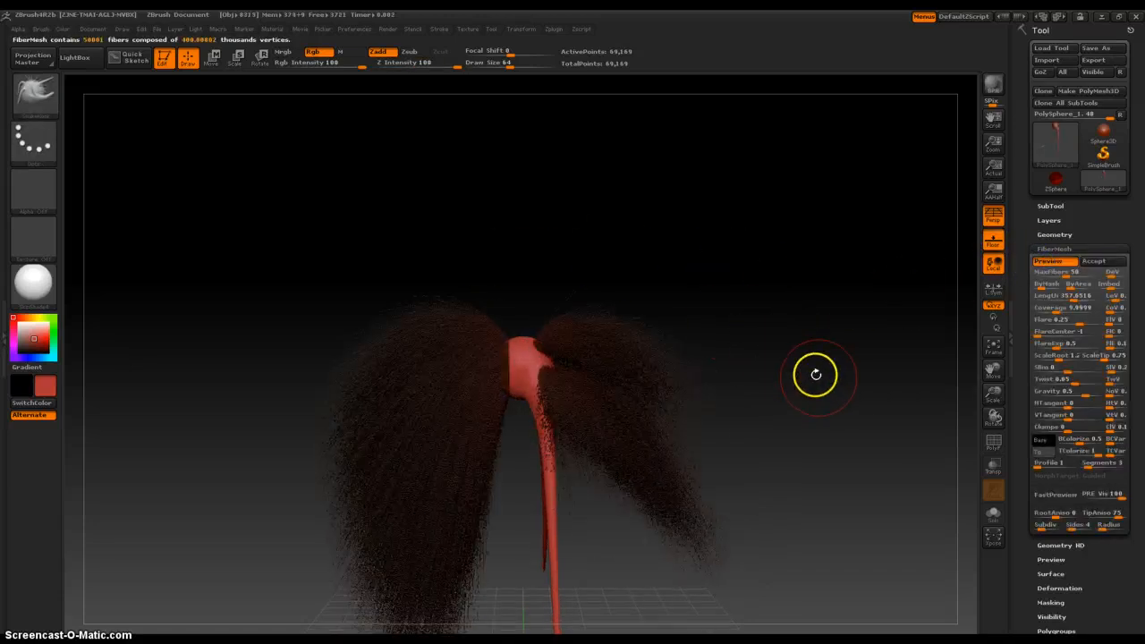
left_click_drag(824, 379, 818, 438)
right_click_drag(723, 303, 761, 523, "ctrl")
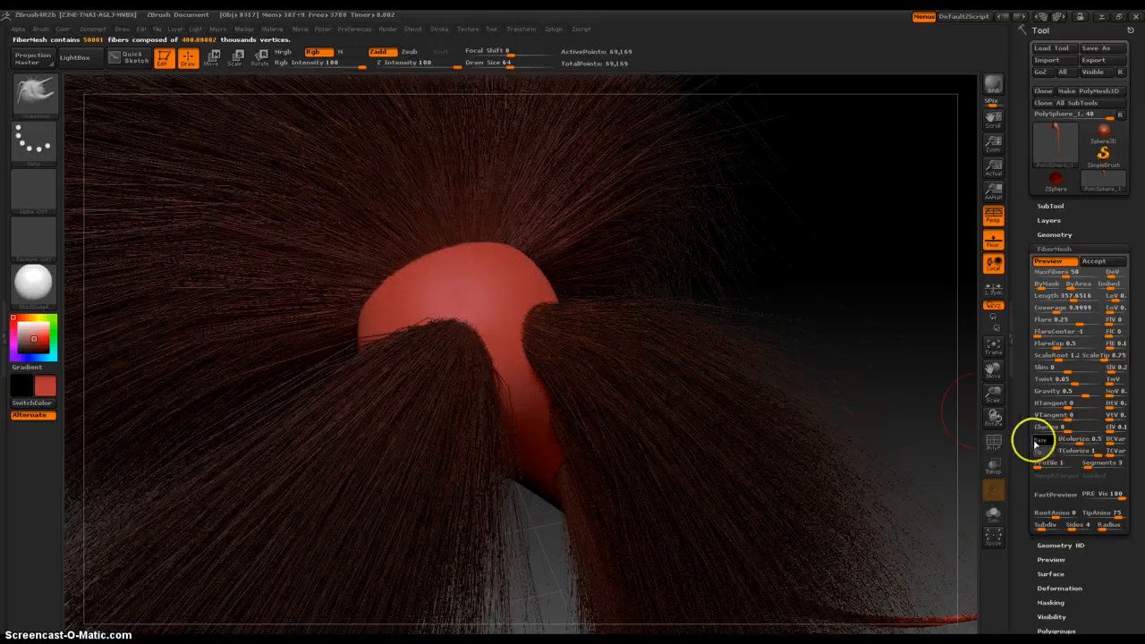
- Set the fibers' base color to green and their tip color to magenta (Red 252, Green 0, Blue 255)
mouse_move(1038, 441)
left_mouse_down()
mouse_move(1025, 440)
mouse_move(1064, 396)
mouse_move(1093, 448)
mouse_move(1121, 441)
mouse_move(1120, 431)
mouse_move(1081, 428)
mouse_move(1060, 439)
left_mouse_up()
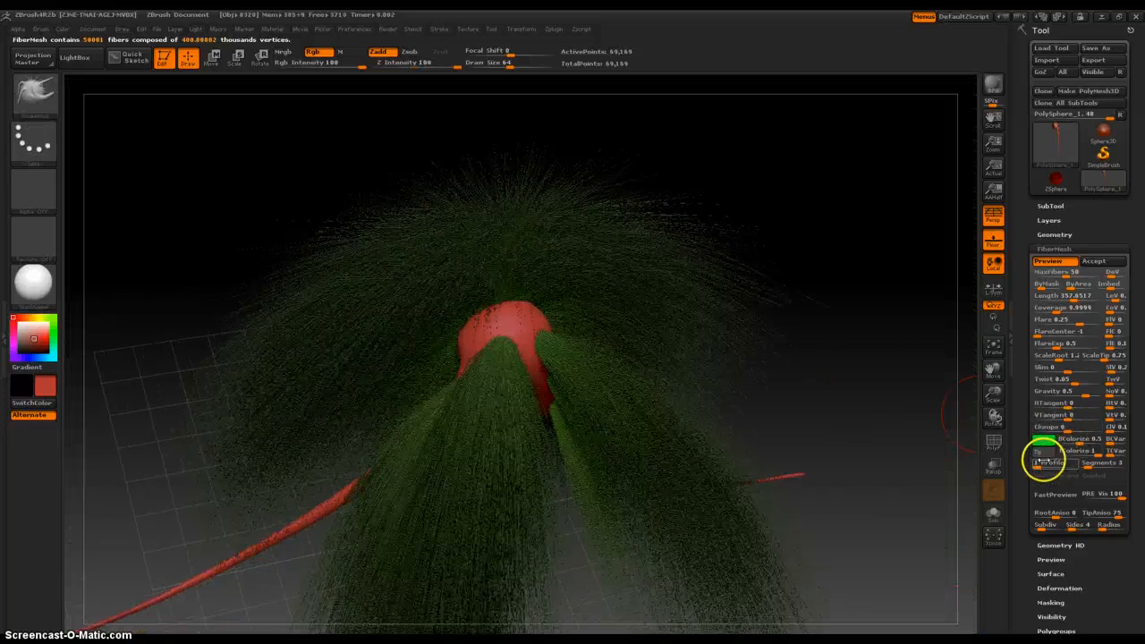
left_click(1045, 453)
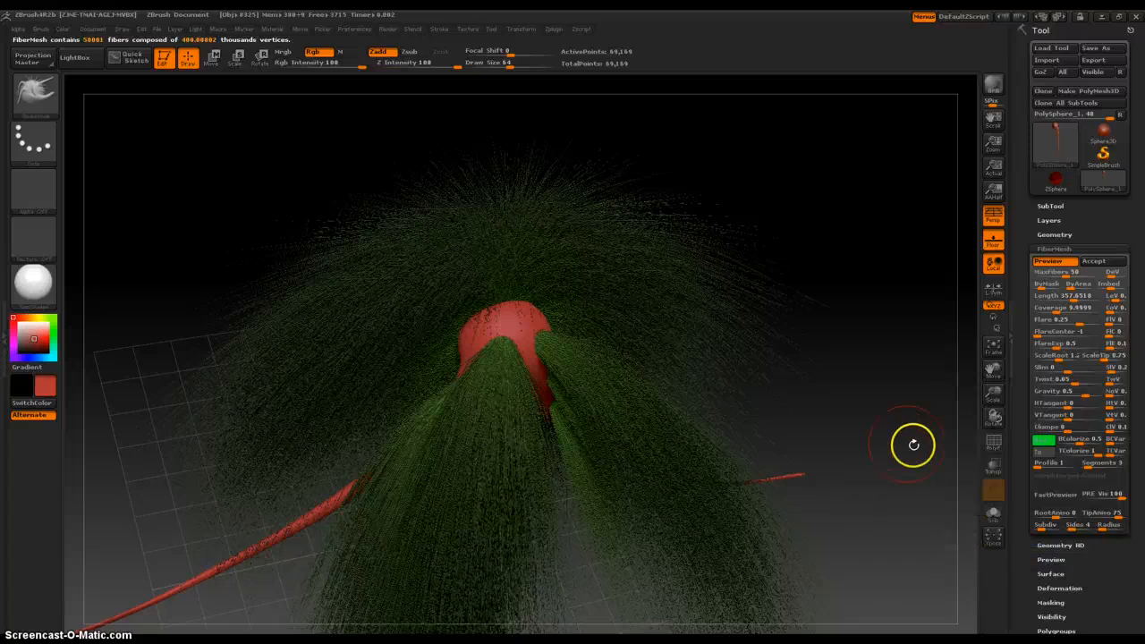
left_click(1047, 456)
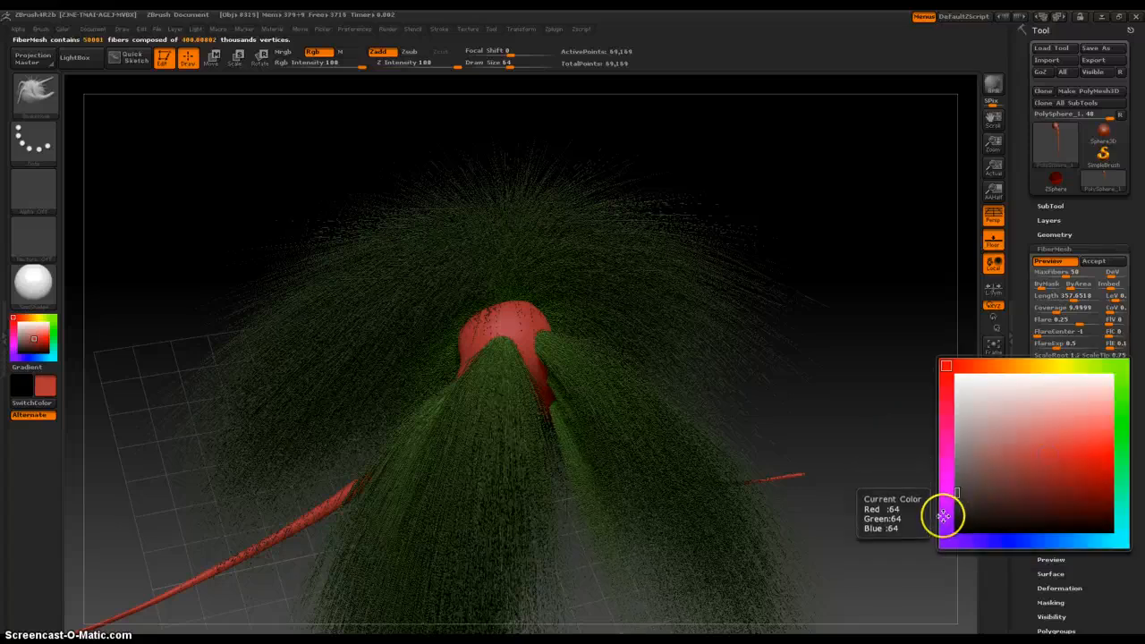
left_click(948, 481)
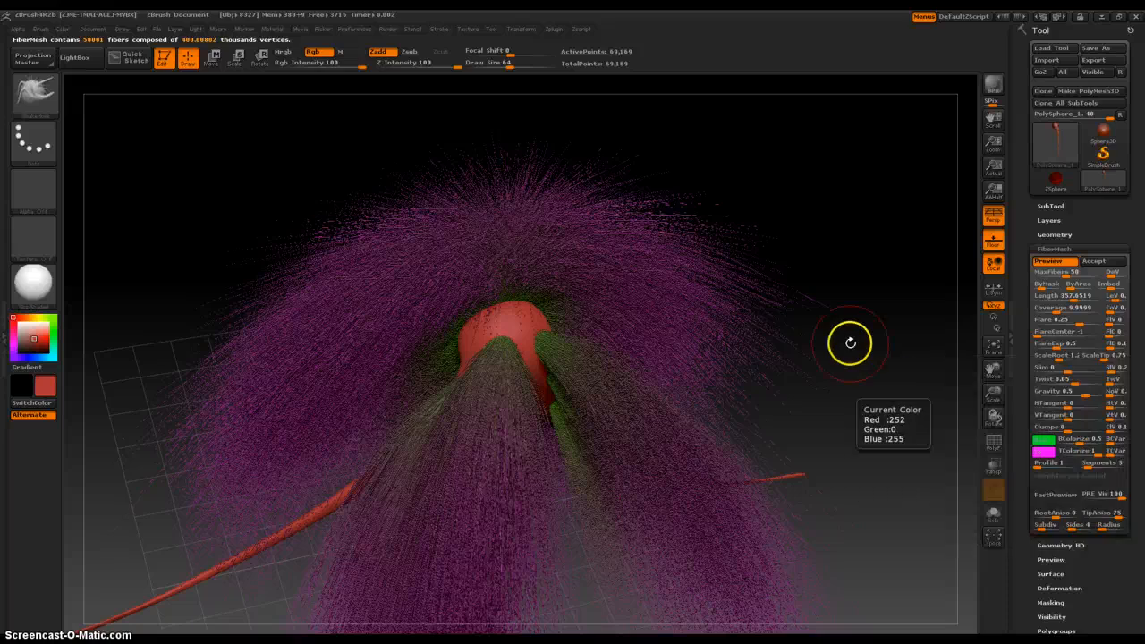
key("ctrl")
right_click_drag(900, 347, 899, 527, "ctrl")
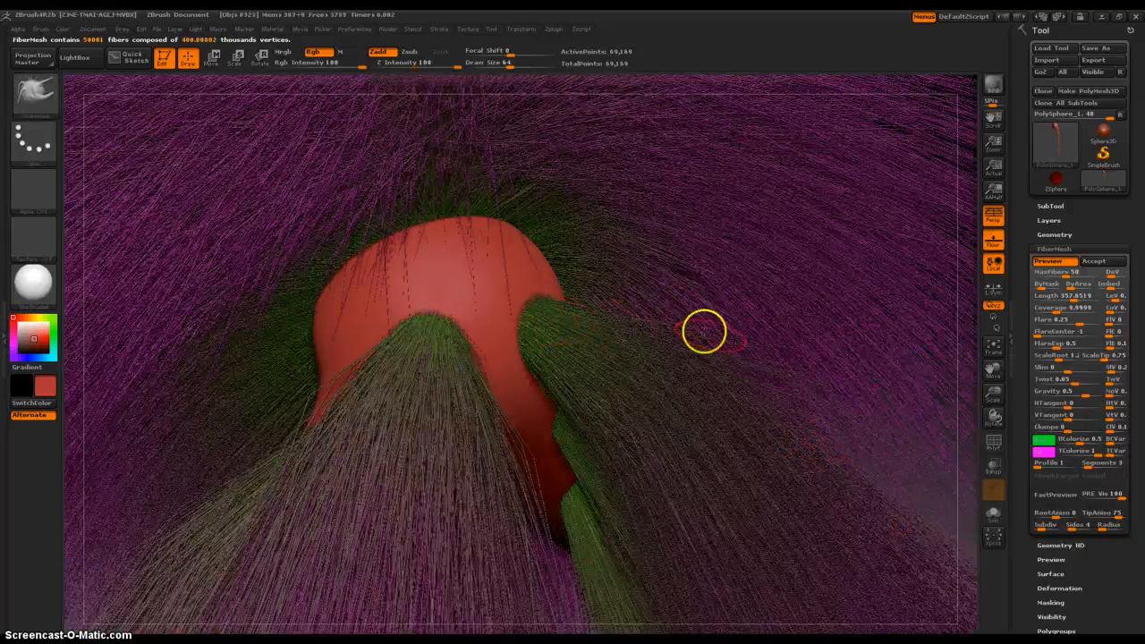
right_click_drag(970, 312, 944, 171, "ctrl")
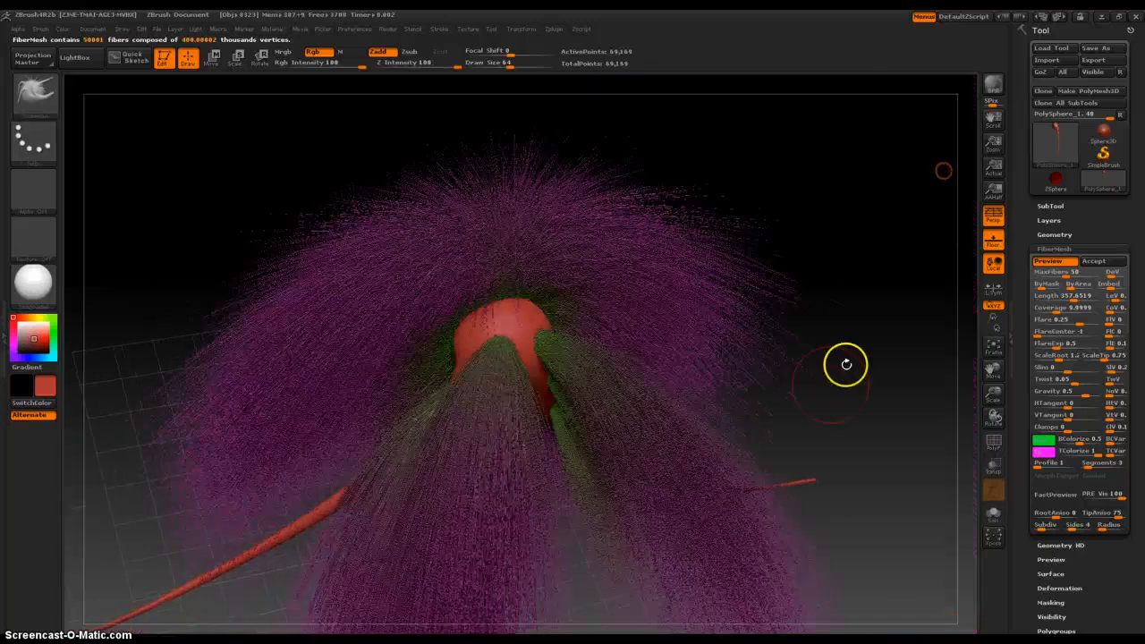
left_click_drag(847, 364, 885, 333)
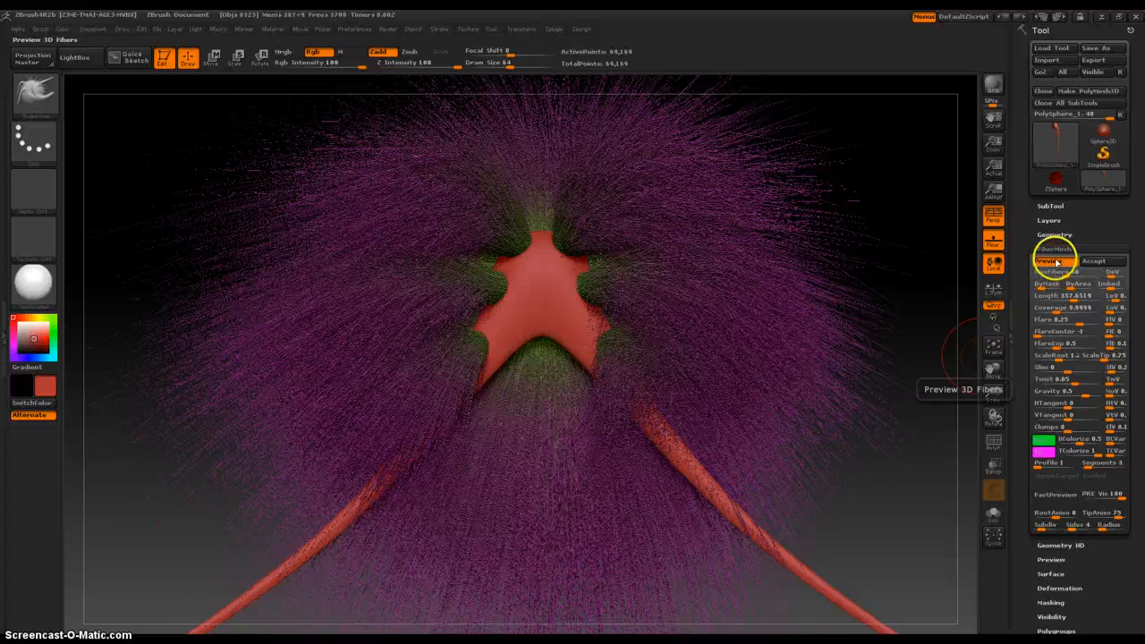
- Turn off the fiber preview and display the polyframe on the model
left_click(1055, 261)
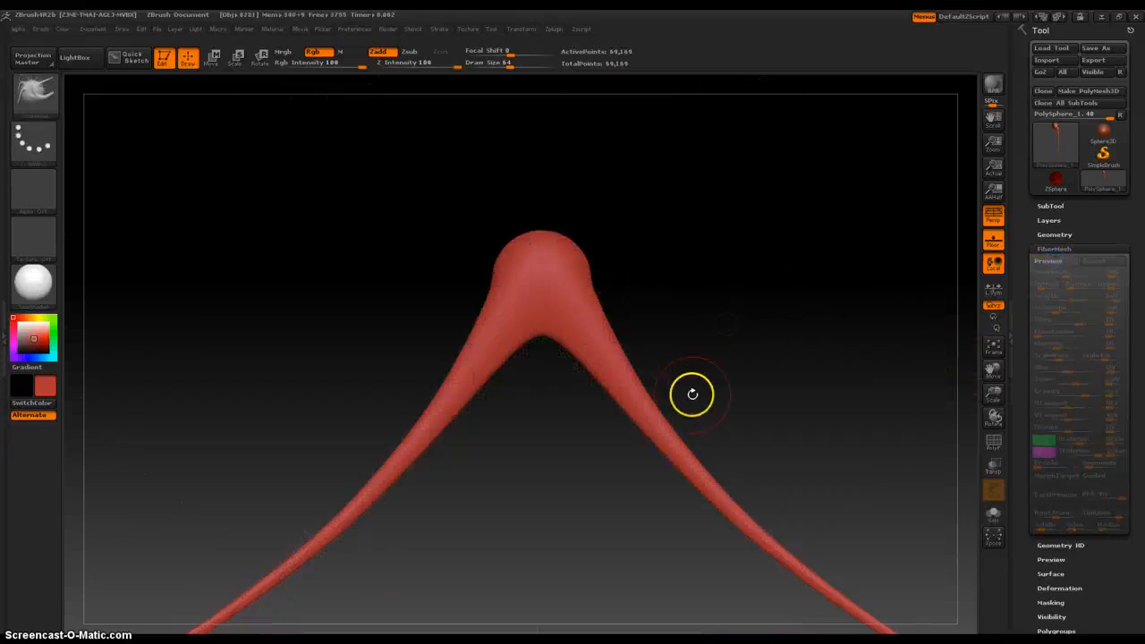
mouse_move(754, 384)
right_mouse_down("alt")
mouse_move(731, 340)
mouse_move(749, 403)
right_mouse_up("alt")
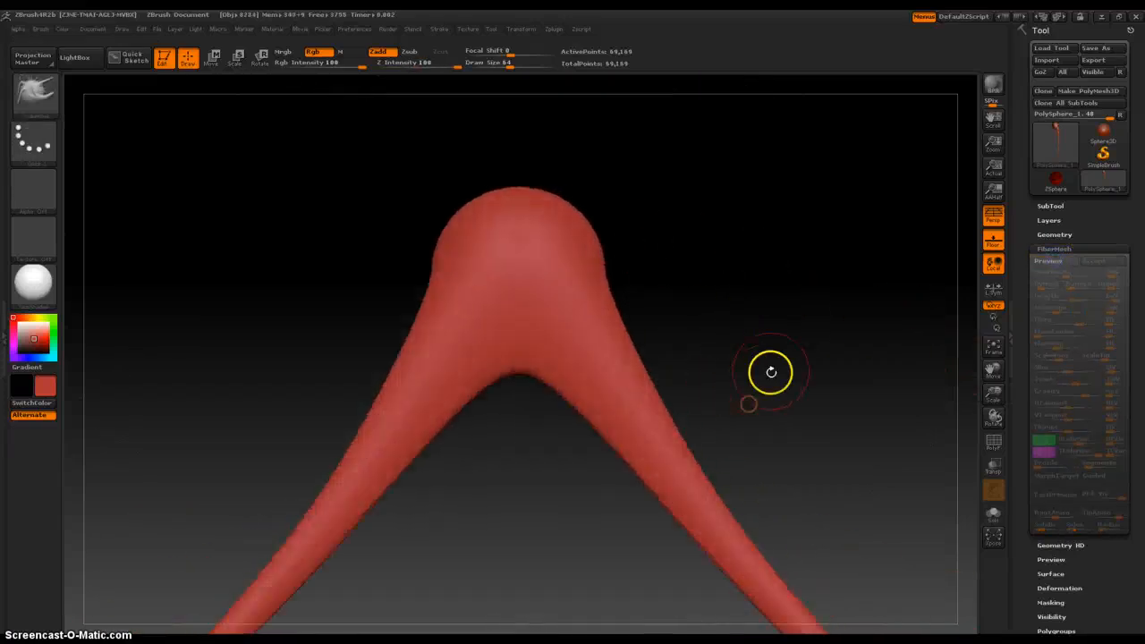
right_click_drag(754, 331, 759, 400, "ctrl")
left_click(997, 450)
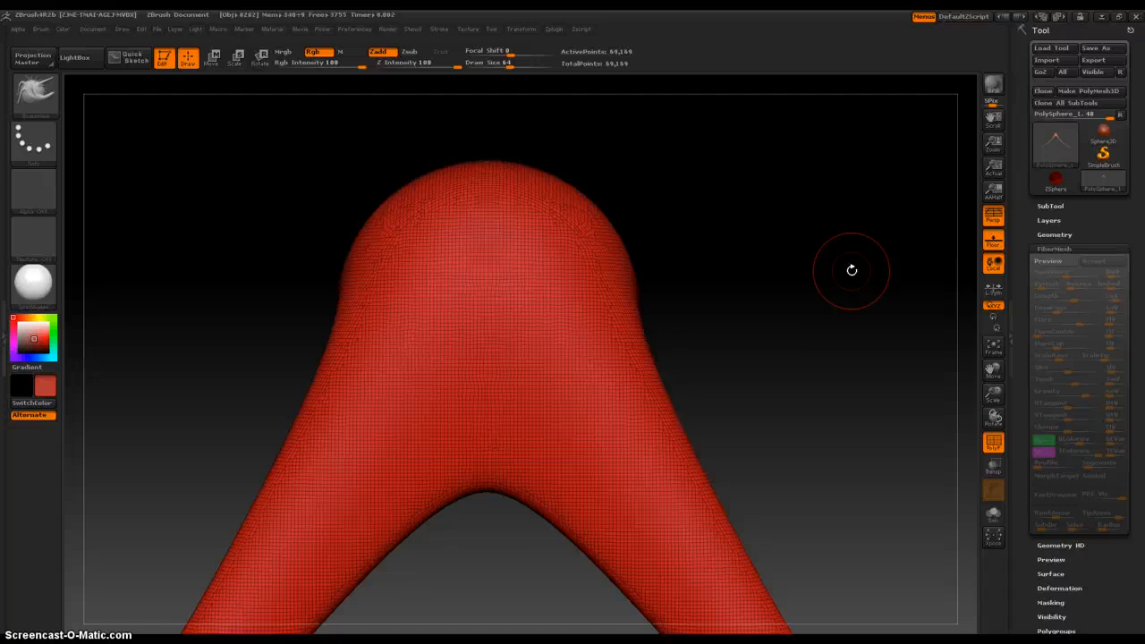
- Examine the polygon distribution and mesh flow on the head and along both pulled legs
right_click_drag(726, 235, 834, 258, "ctrl")
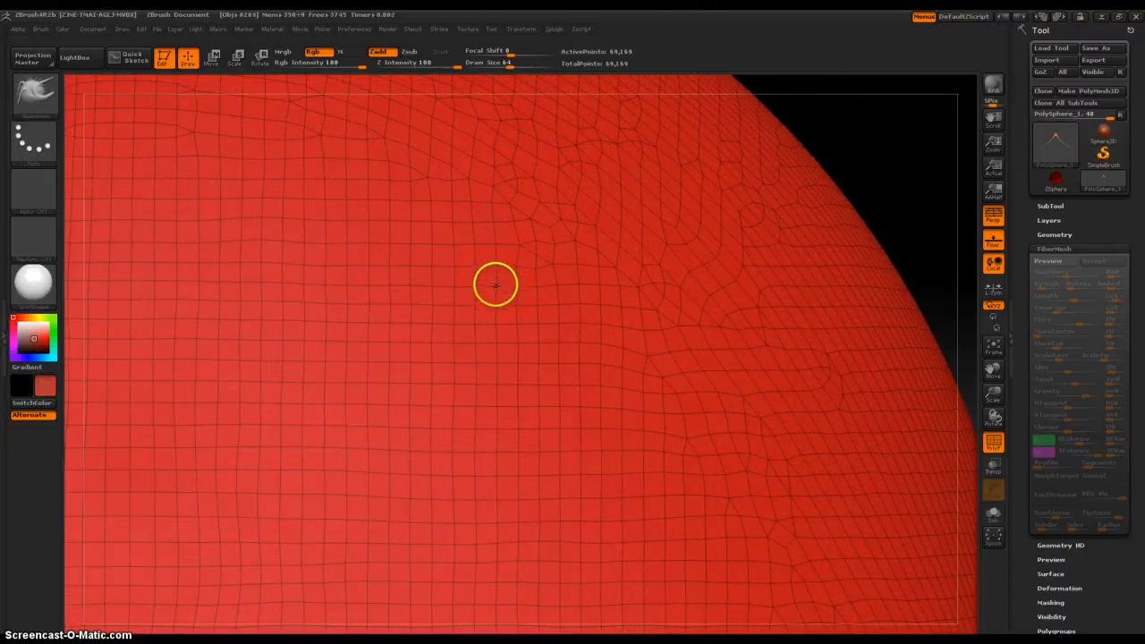
right_click_drag(892, 197, 871, 57, "ctrl")
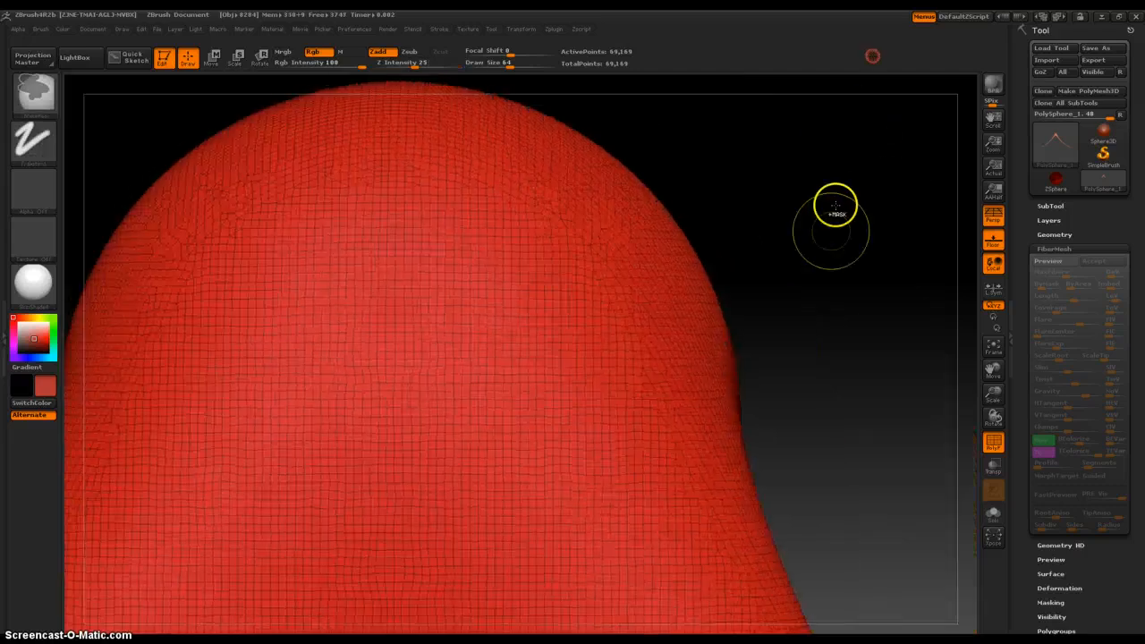
right_click_drag(818, 302, 787, 181, "ctrl")
mouse_move(776, 352)
right_mouse_down("alt")
mouse_move(808, 246)
mouse_move(772, 342)
mouse_move(741, 242)
mouse_move(741, 356)
right_mouse_up("alt")
right_click_drag(716, 241, 721, 340, "ctrl")
right_click_drag(710, 280, 749, 325, "alt")
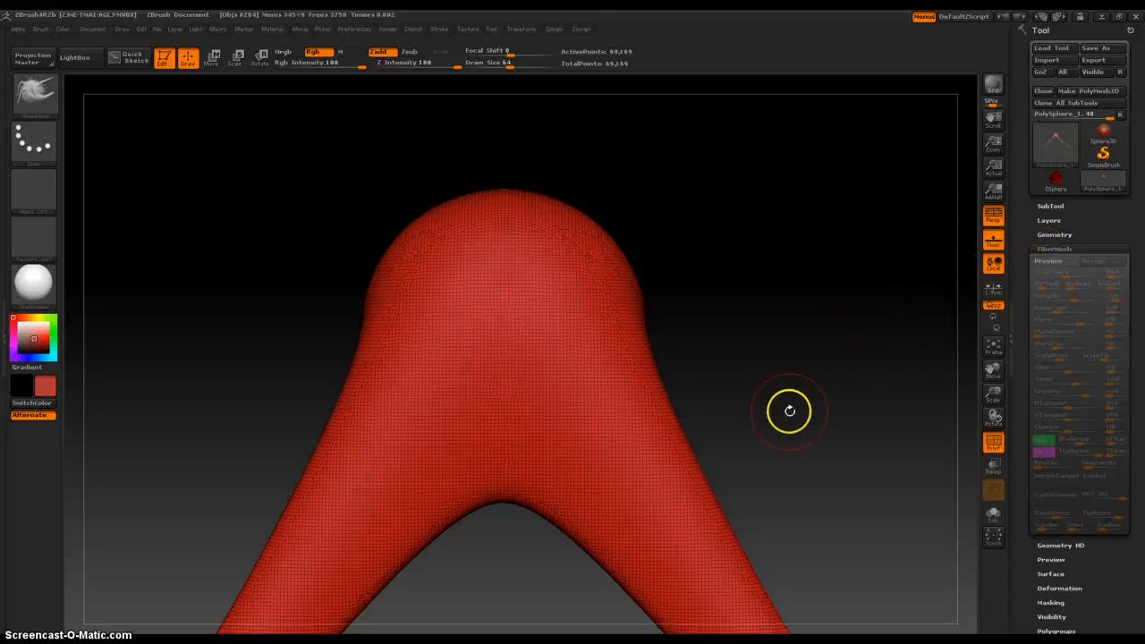
left_click_drag(791, 410, 735, 293)
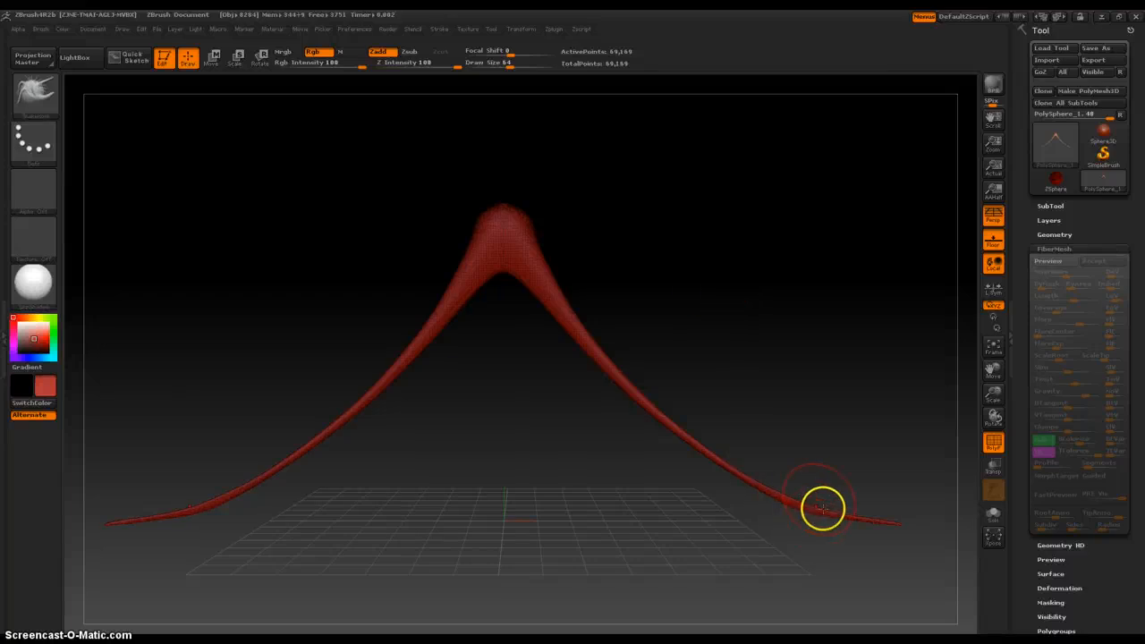
left_click_drag(713, 313, 599, 336)
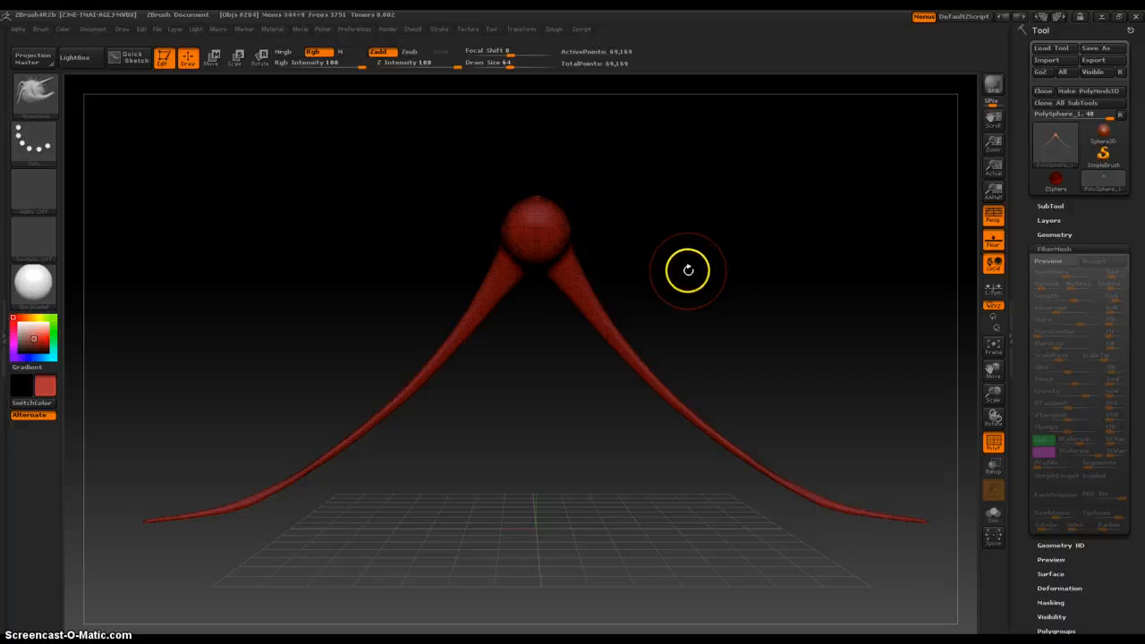
left_click_drag(682, 270, 758, 287)
left_click_drag(649, 281, 717, 294, "shift")
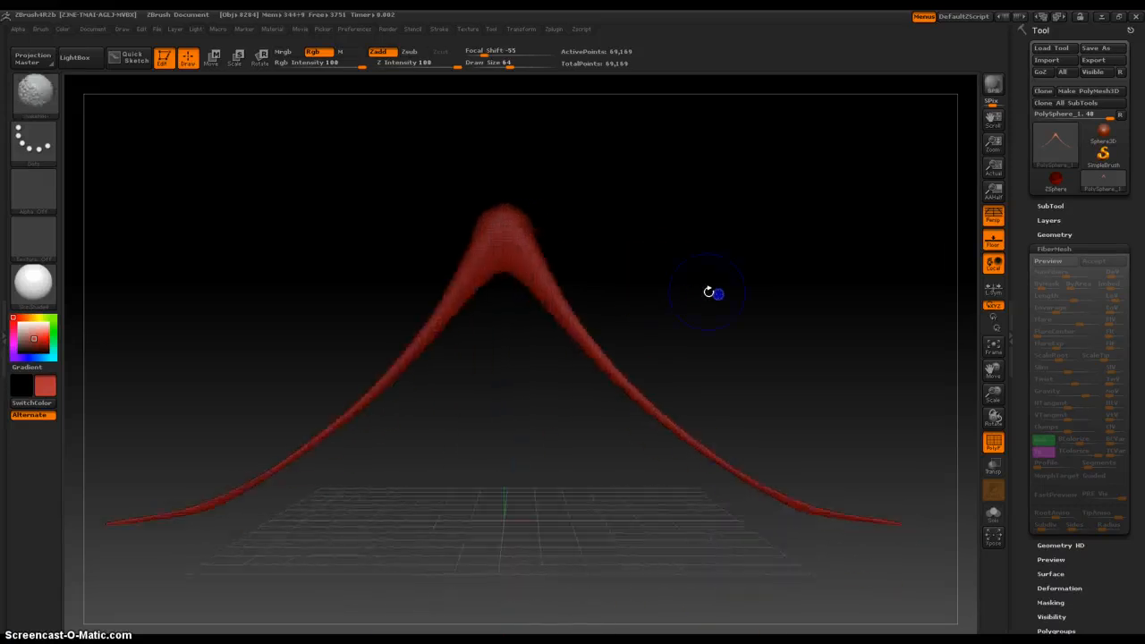
right_click_drag(647, 247, 680, 391, "ctrl")
right_click_drag(671, 279, 688, 365, "ctrl")
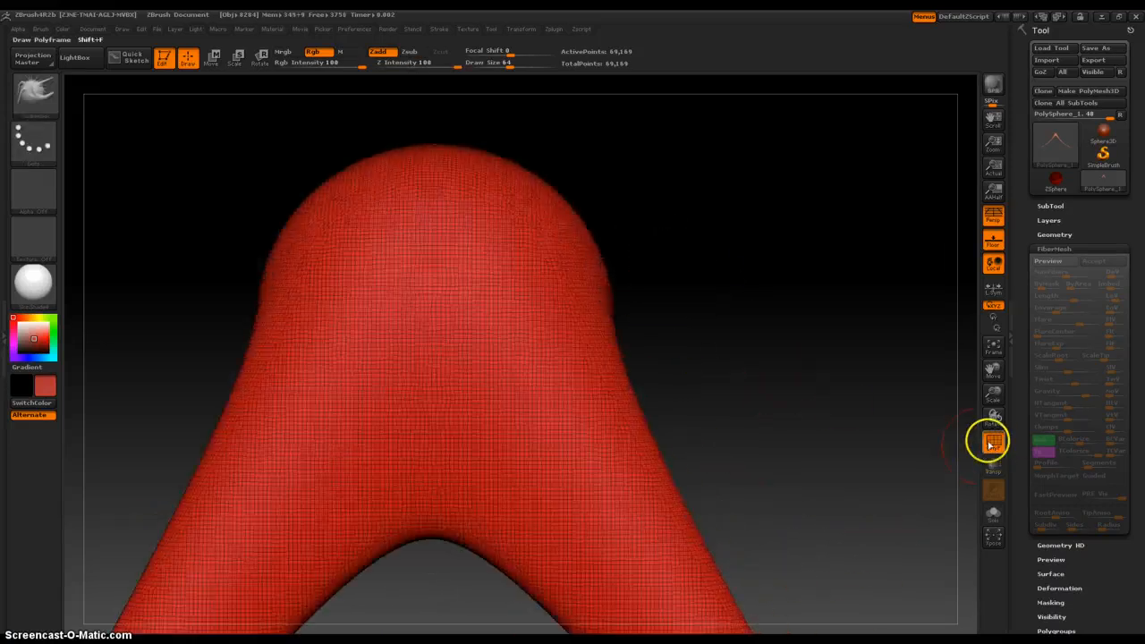
- Hide the polyframe and collapse the FiberMesh settings
left_click(987, 442)
right_click_drag(685, 308, 712, 329, "alt")
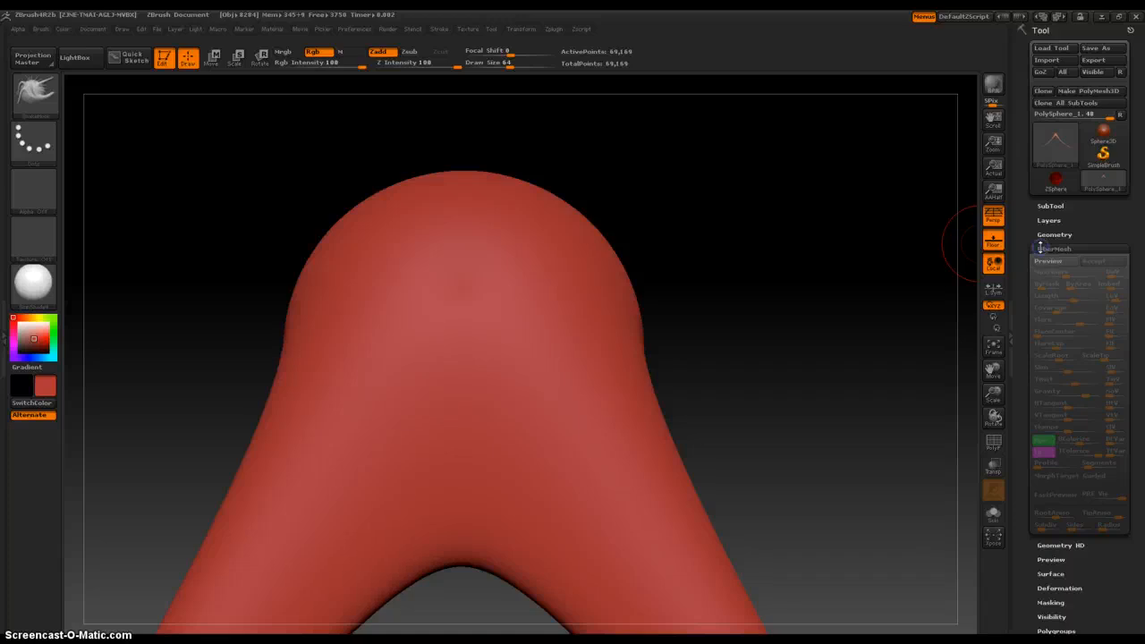
left_click(1071, 247)
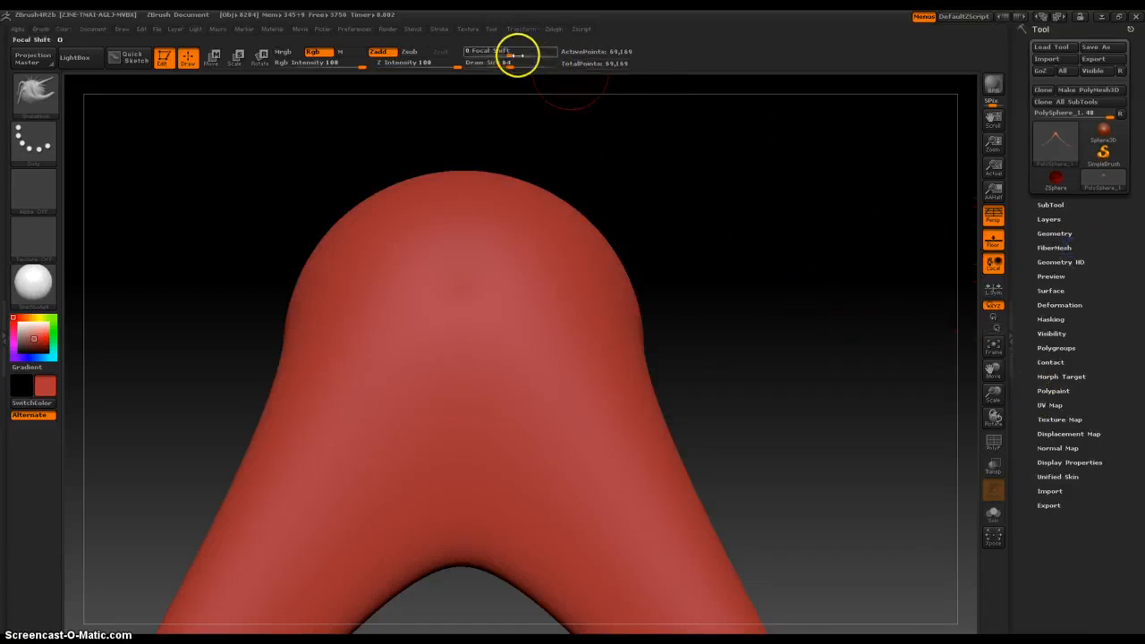
- Open the render properties and the model's display properties, and bring up the choice of MicroMesh objects
left_click(389, 31)
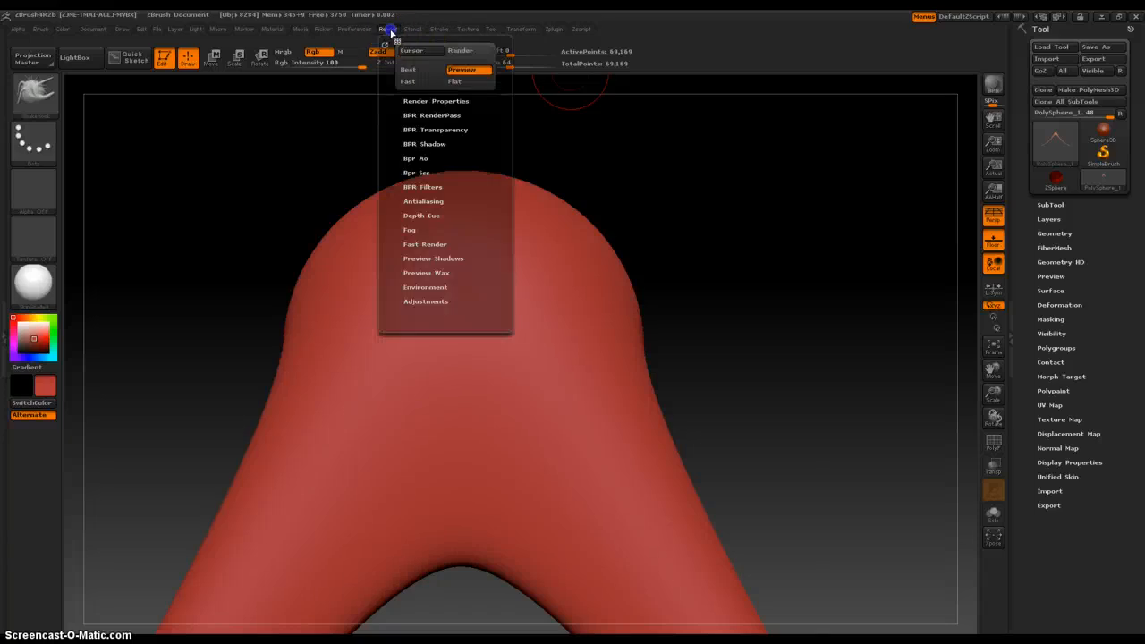
left_click(425, 102)
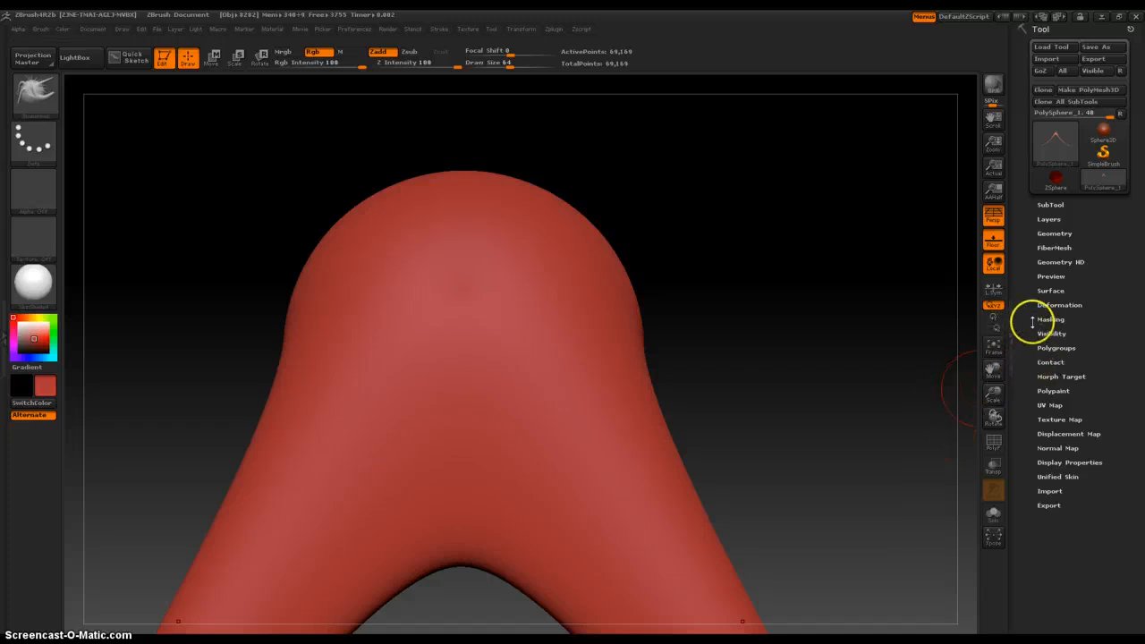
left_click(1066, 463)
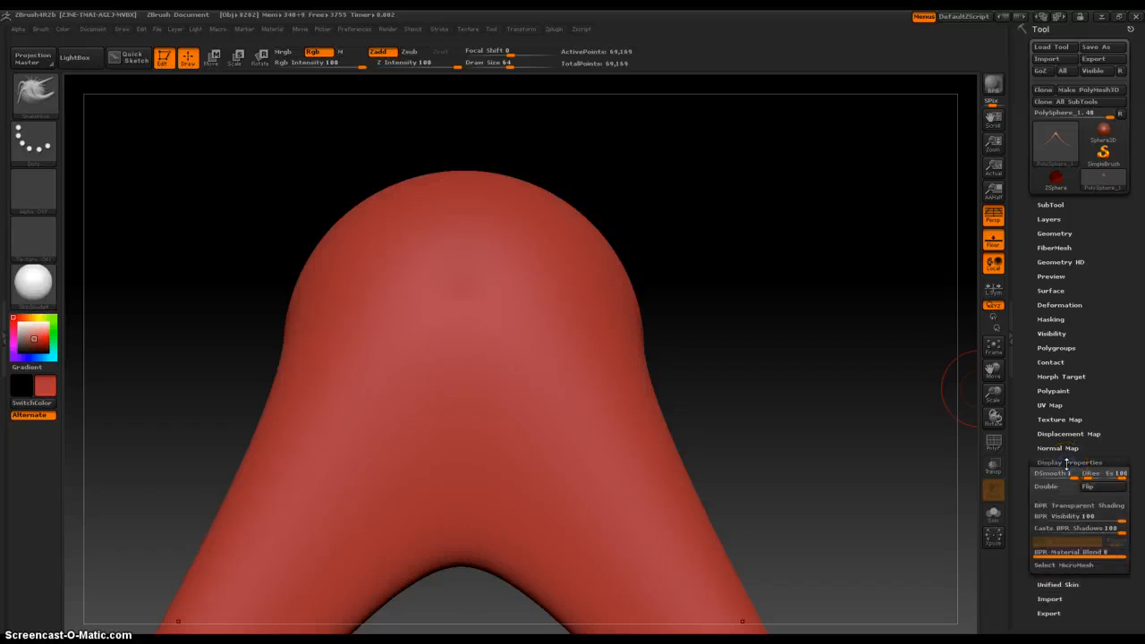
left_click(1088, 566)
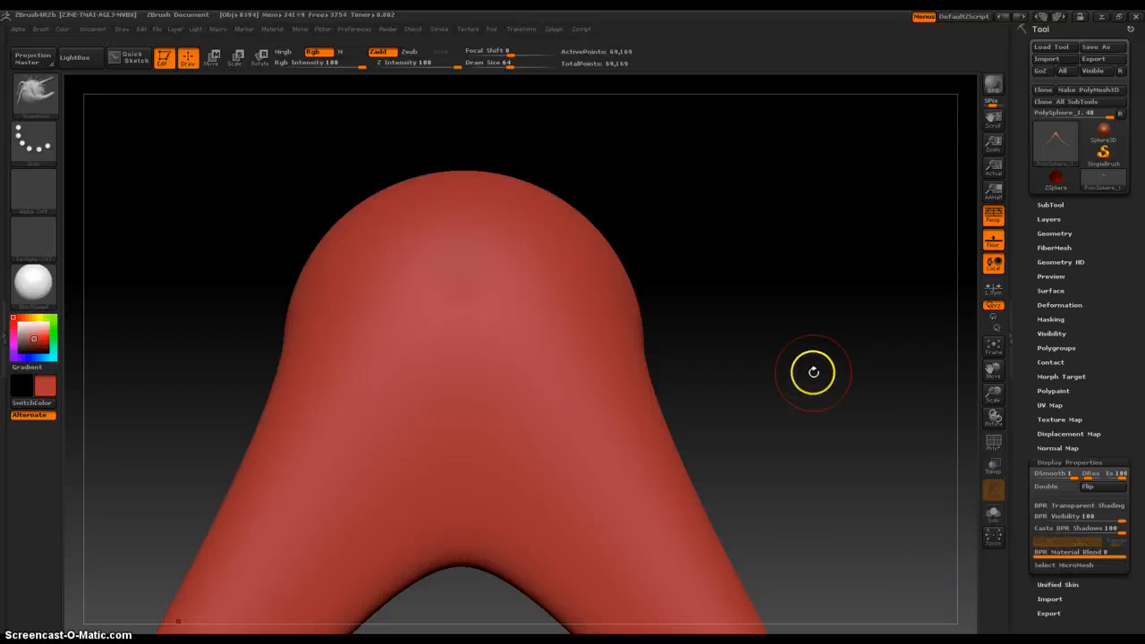
- Convert the sculpted two-legged model into a PolyMesh3D copy
right_click_drag(813, 372, 805, 233, "ctrl")
right_click_drag(763, 350, 761, 319, "alt")
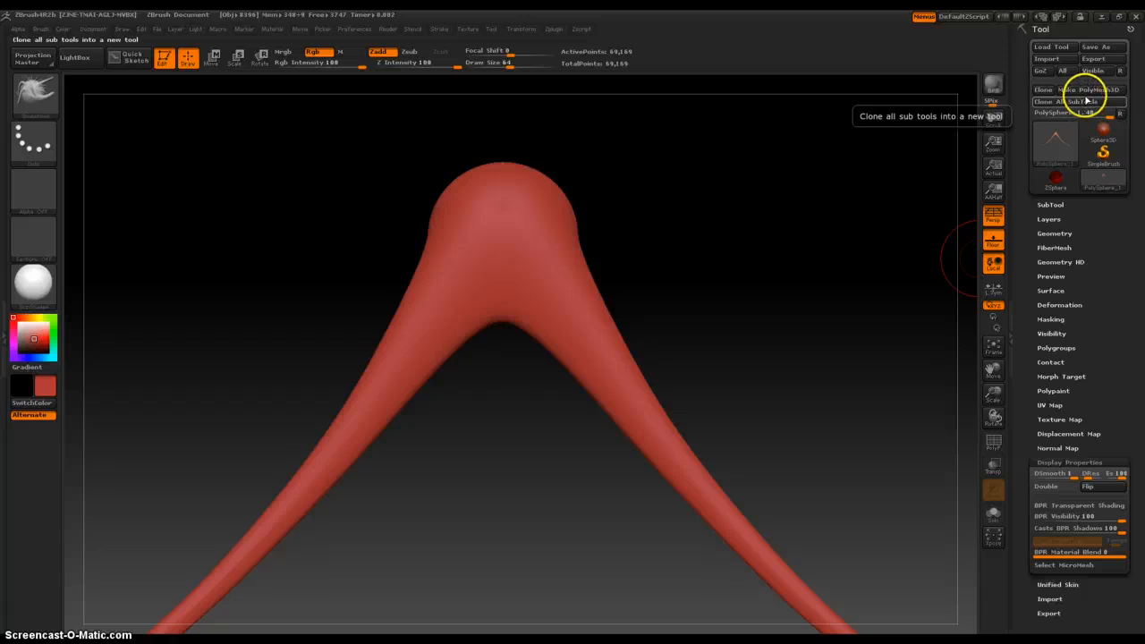
left_click(1093, 91)
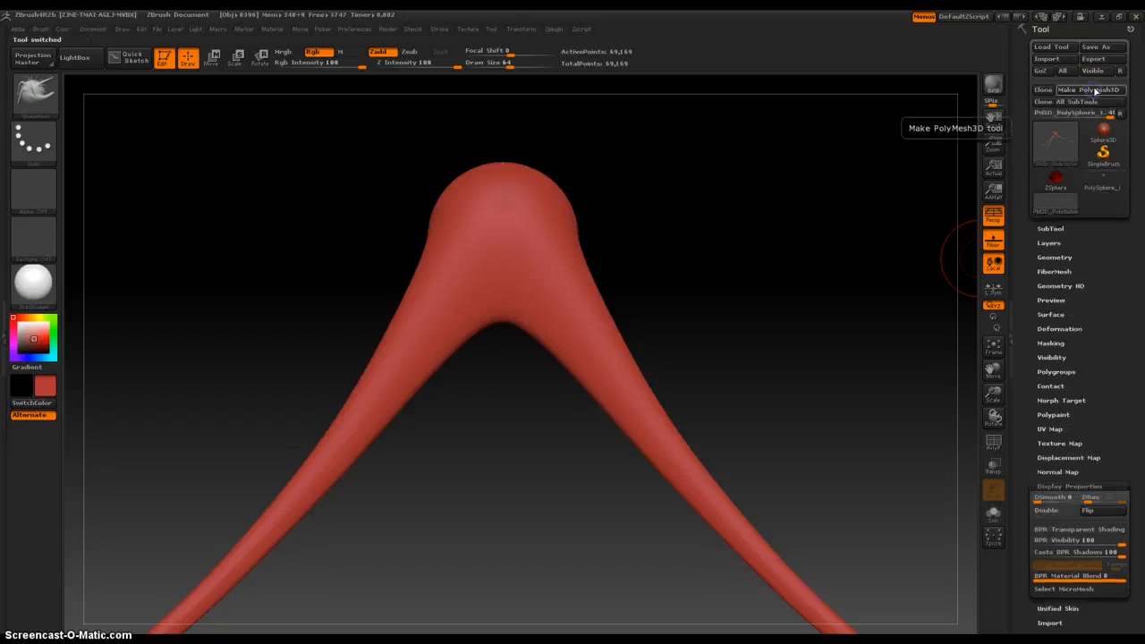
- Switch to the Sphere3D primitive and convert it into a PolyMesh3D
left_click(1104, 135)
left_click_drag(654, 287, 756, 404)
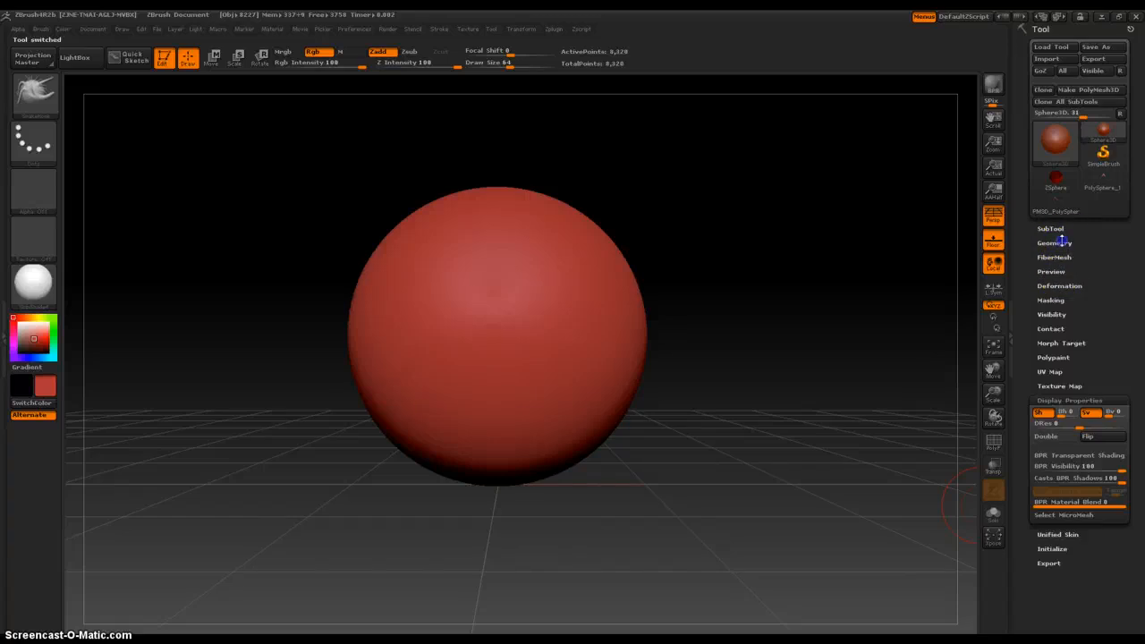
left_click(1059, 242)
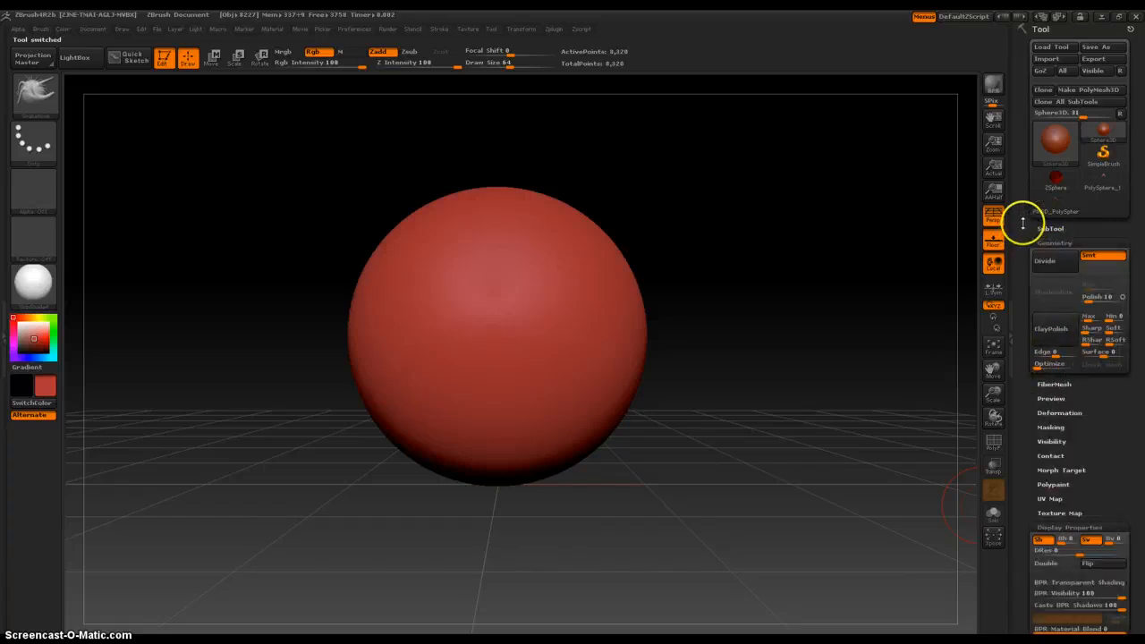
left_click(1091, 90)
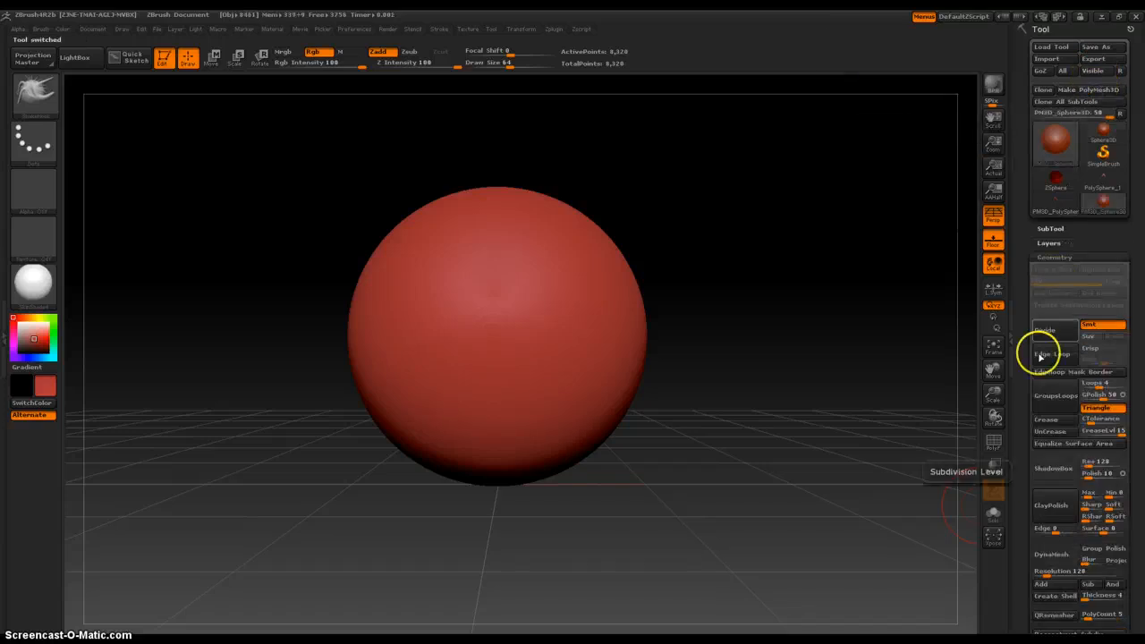
- Display the polyframe on the sphere and remesh it with DynaMesh at resolution 128
left_click(1055, 557)
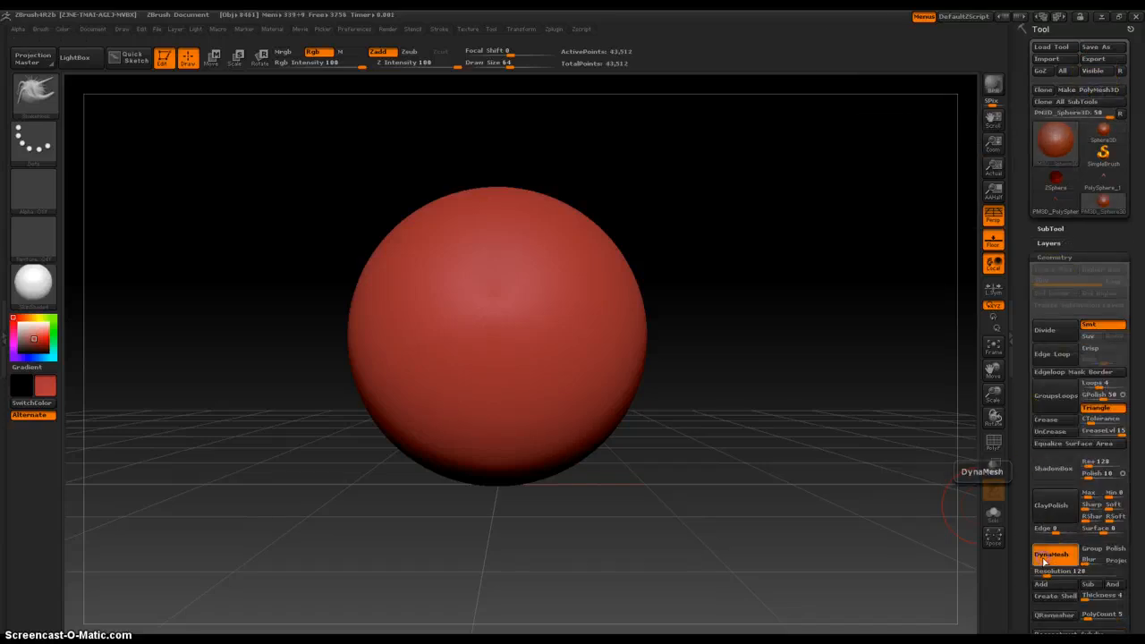
left_click(993, 441)
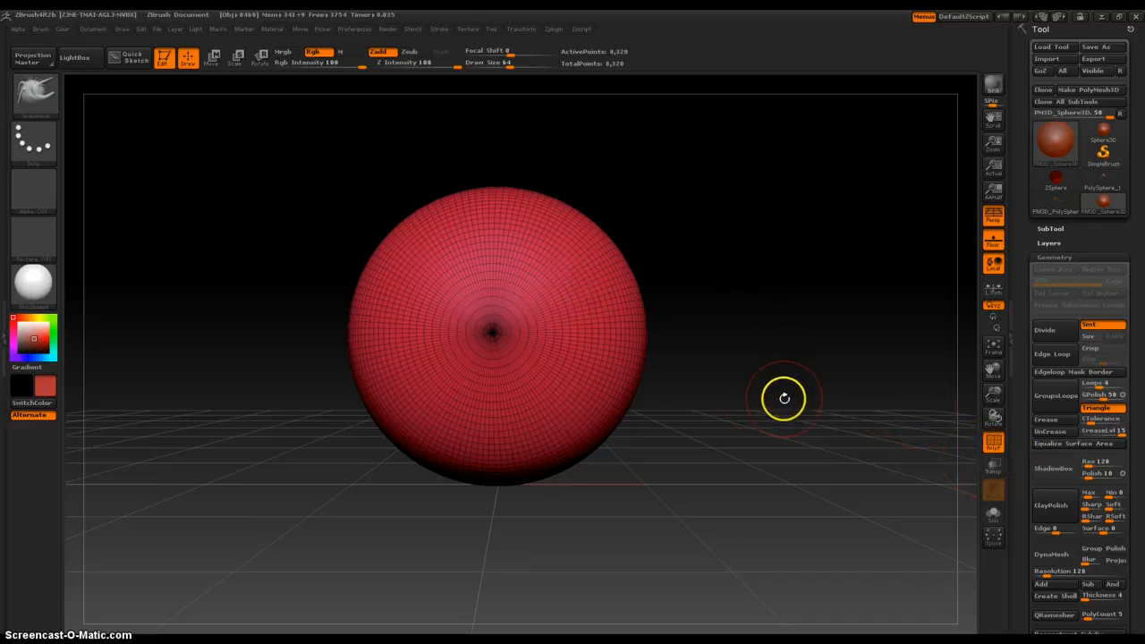
left_click(1043, 555)
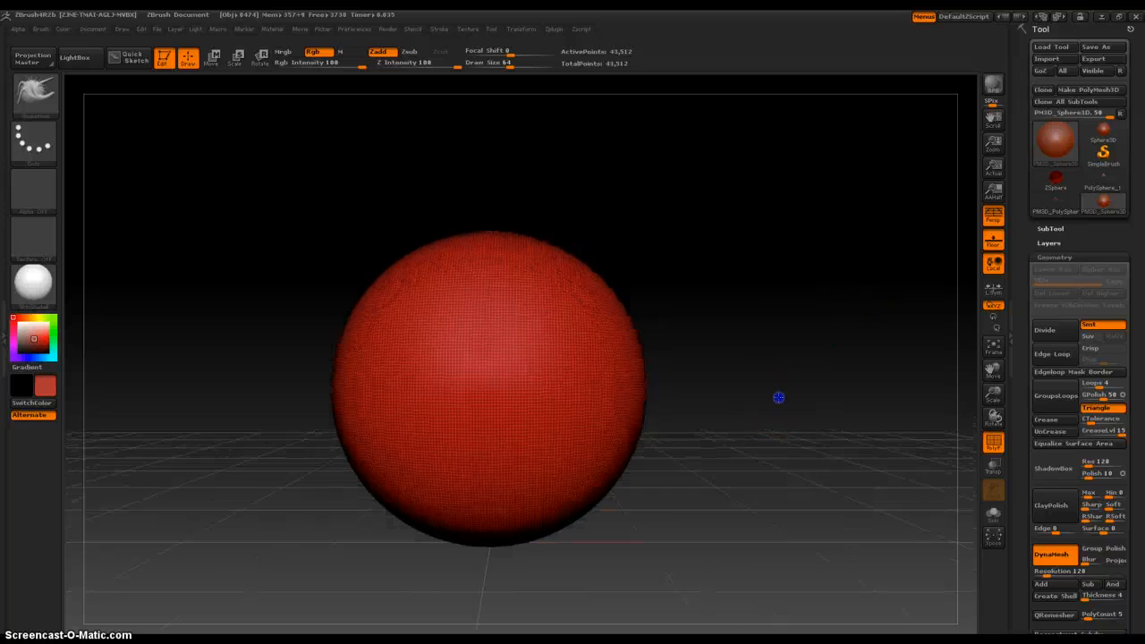
mouse_move(779, 397)
left_mouse_down()
mouse_move(815, 357)
mouse_move(797, 350)
mouse_move(939, 261)
mouse_move(981, 312)
mouse_move(1017, 307)
left_mouse_up()
- Assign the PM3D_PolySphere_1 mesh as the sphere's MicroMesh in its display properties
scroll(1031, 271, "down", 2)
scroll(1029, 232, "down", 10)
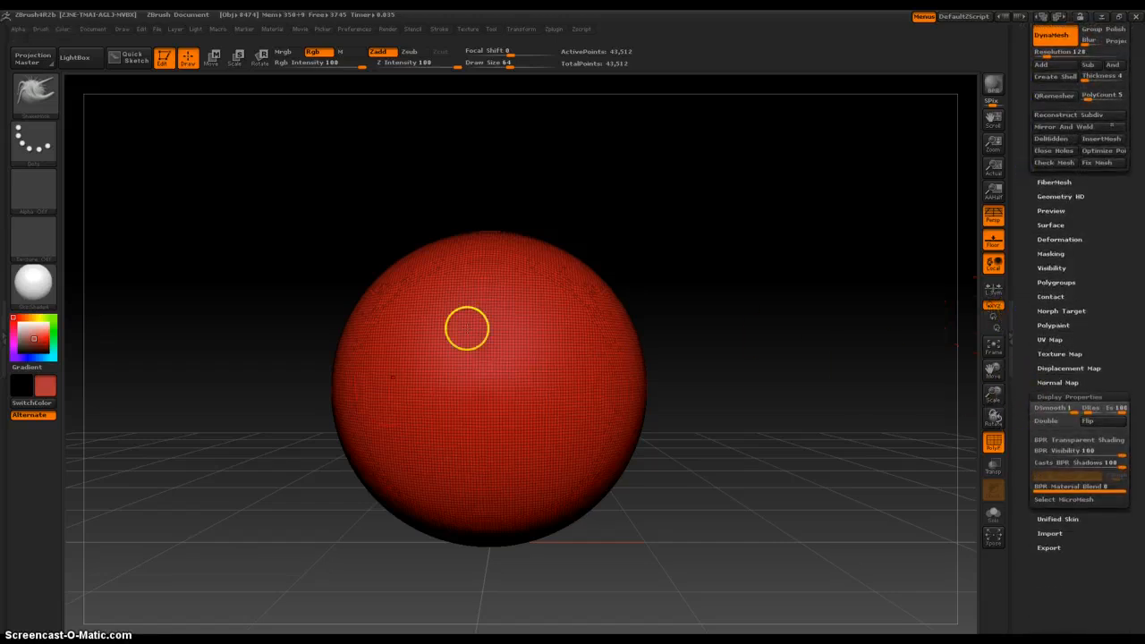
scroll(1029, 316, "up", 10)
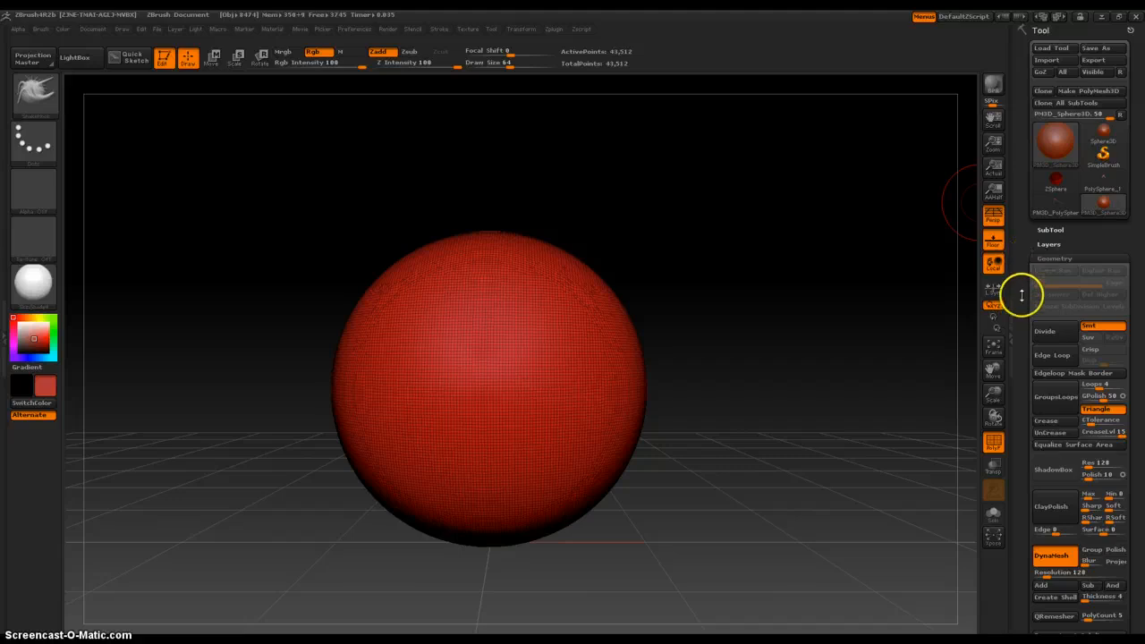
left_click(1057, 259)
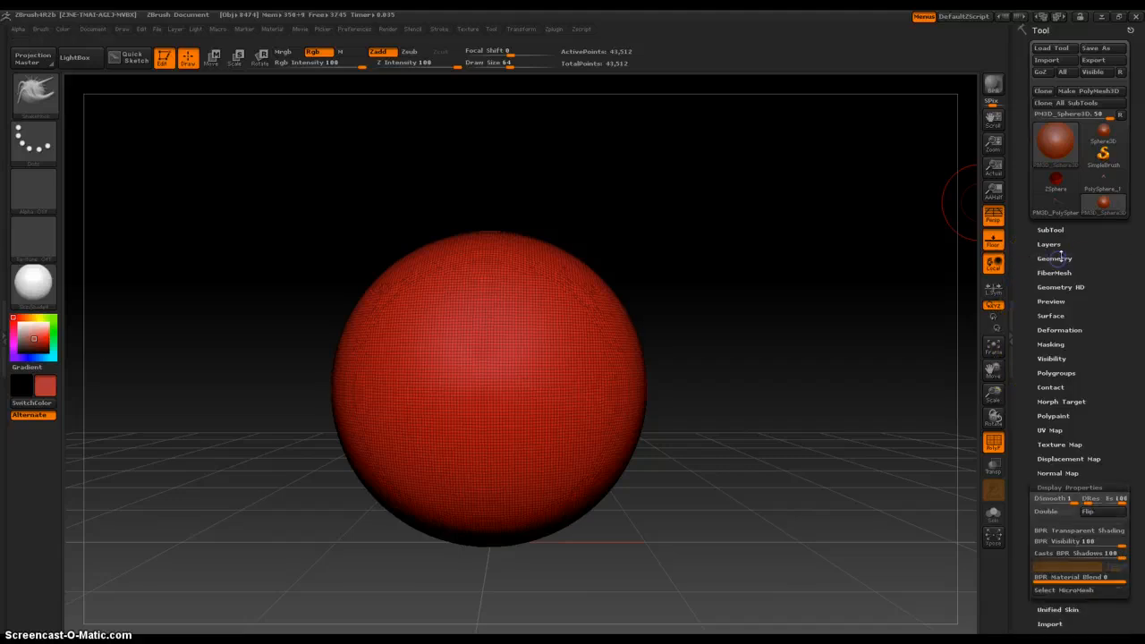
left_click(1060, 592)
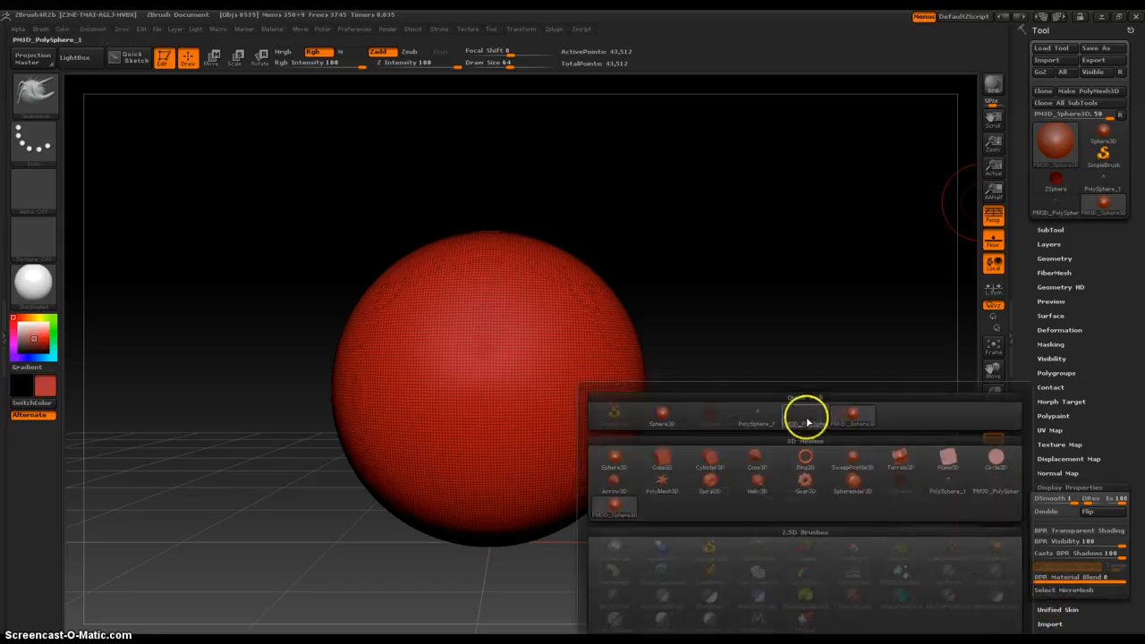
mouse_move(807, 418)
left_click(810, 414)
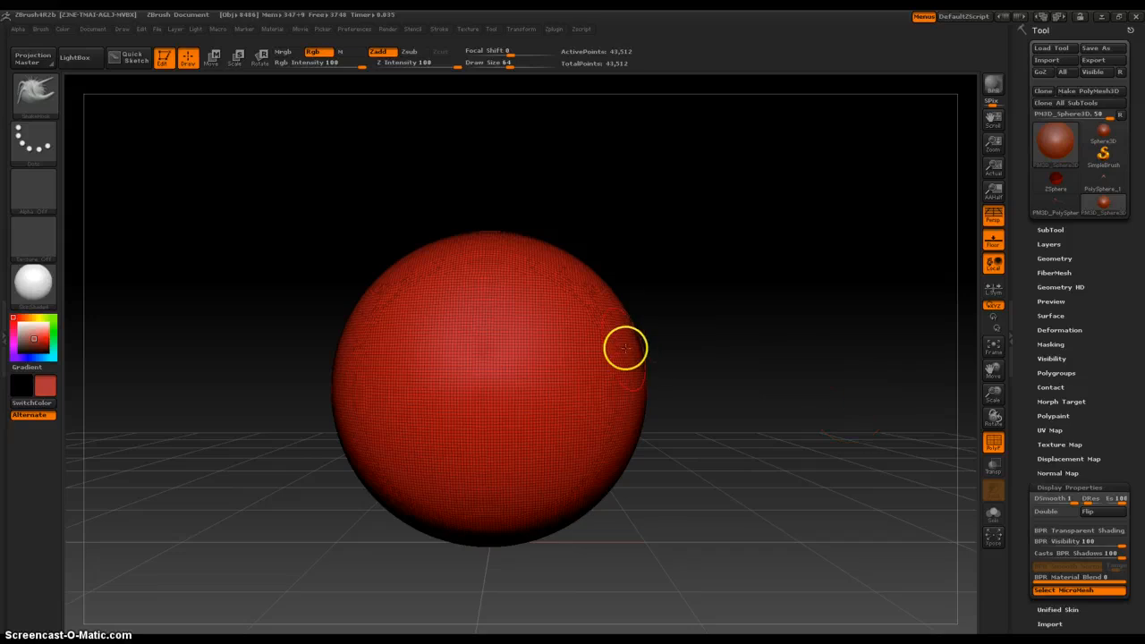
left_click(837, 240)
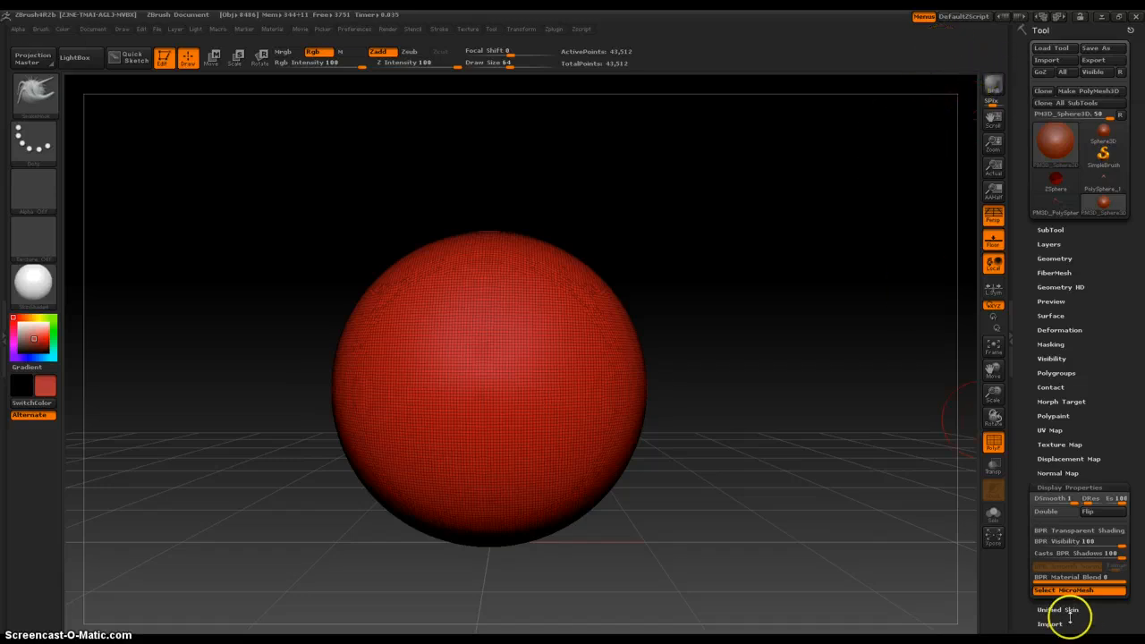
- Hide the polyframe and make a BPR render of the sphere with its MicroMesh
left_click(381, 28)
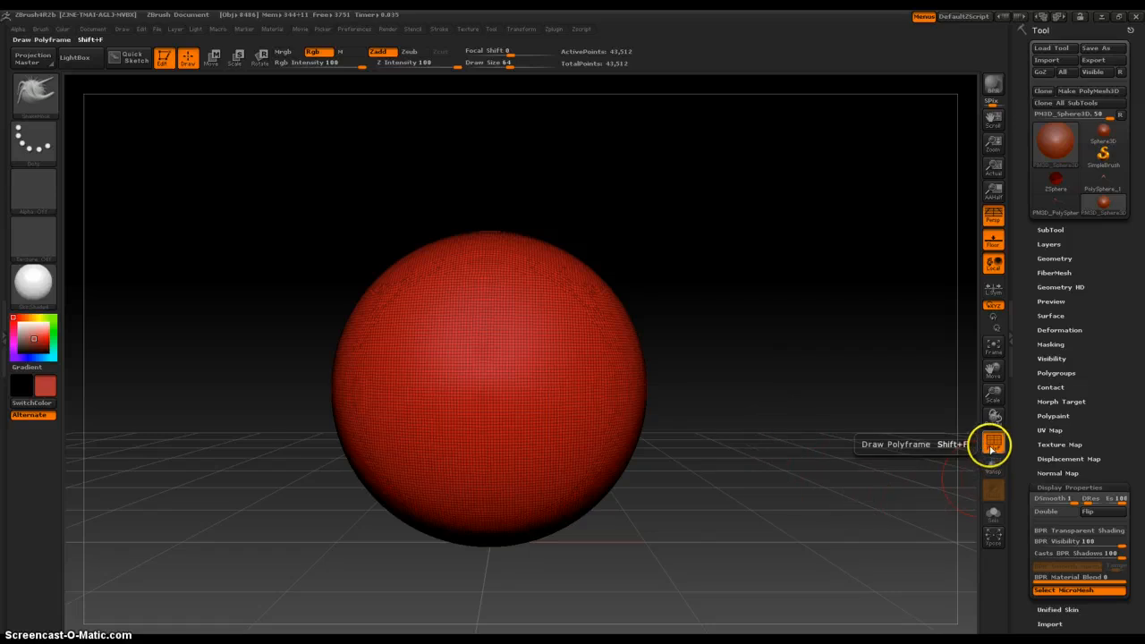
left_click(992, 443)
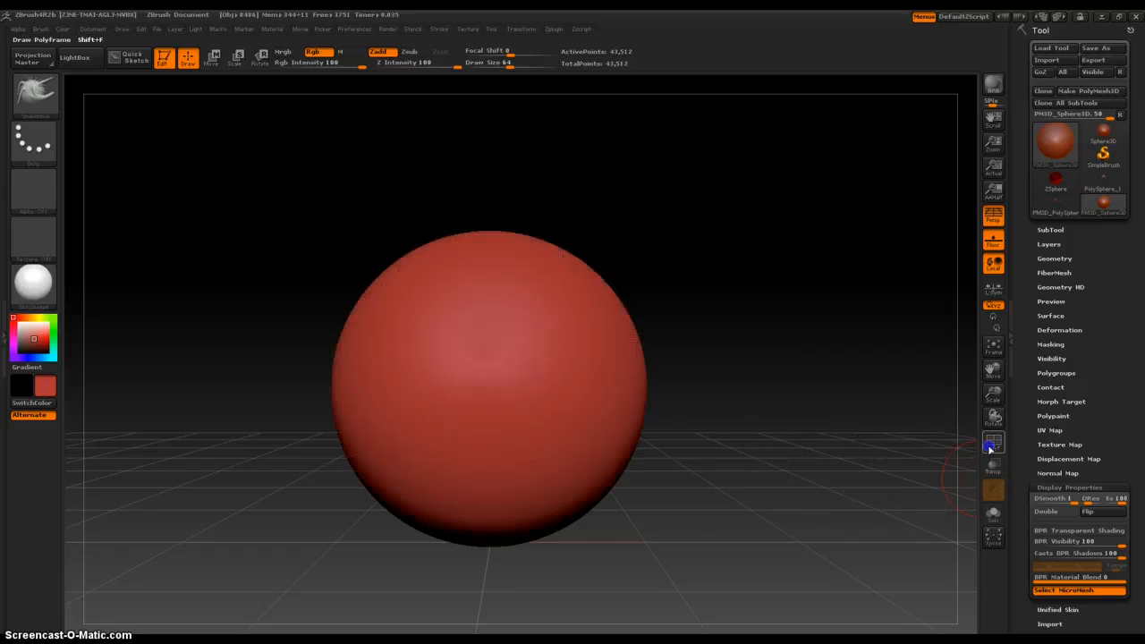
left_click(991, 87)
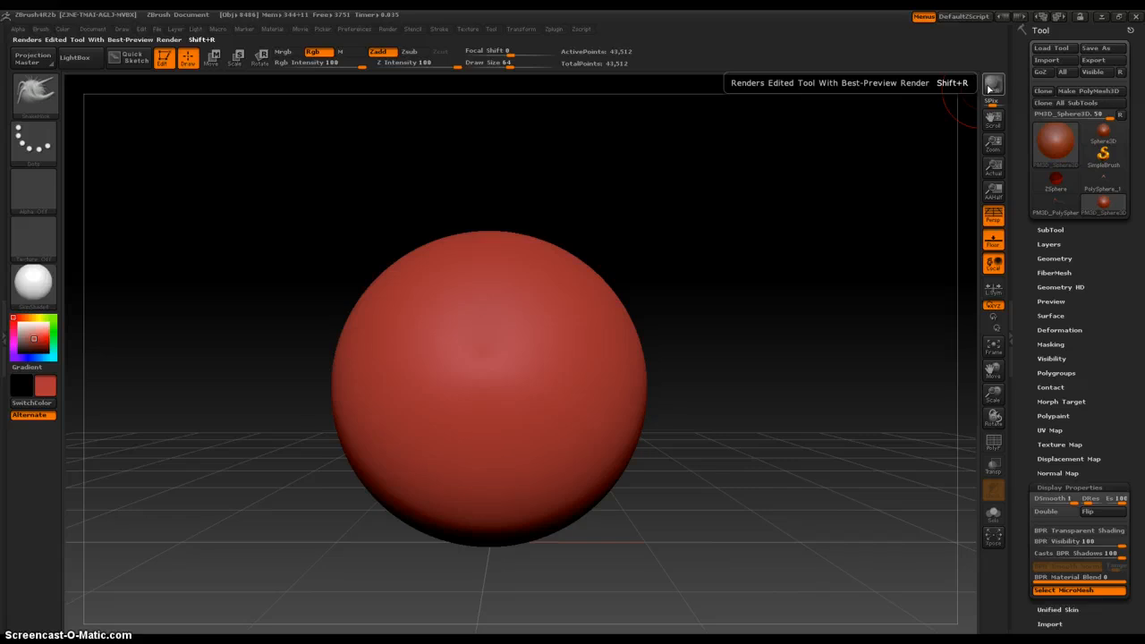
left_click(991, 86)
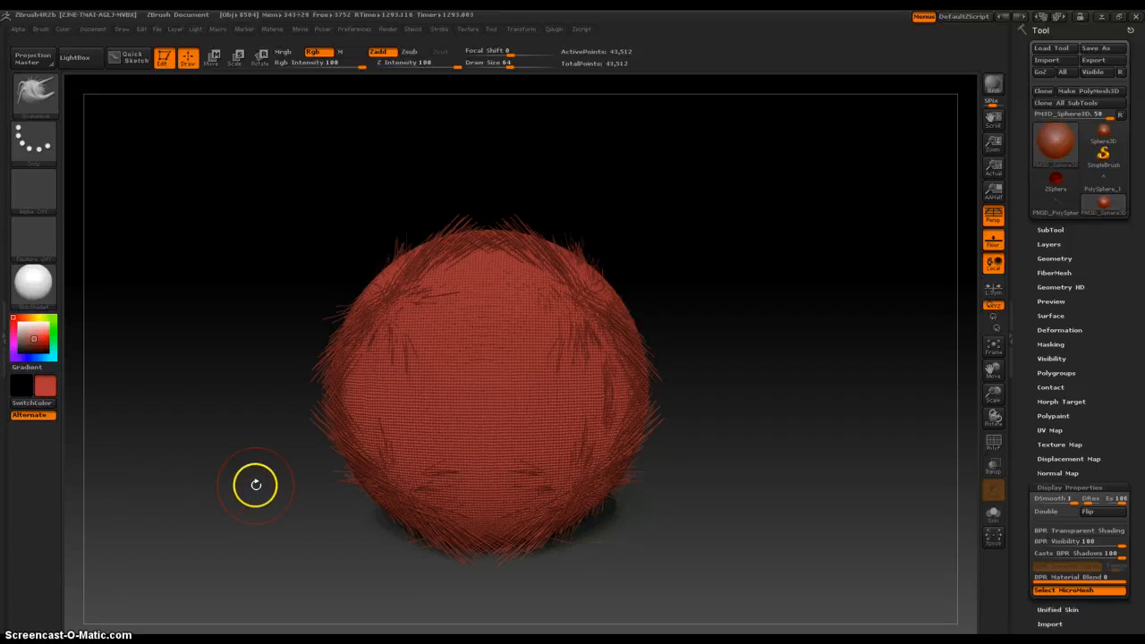
- Open the DynaMesh016 project without saving the current one, and briefly check the new sphere's polyframe
left_click(76, 57)
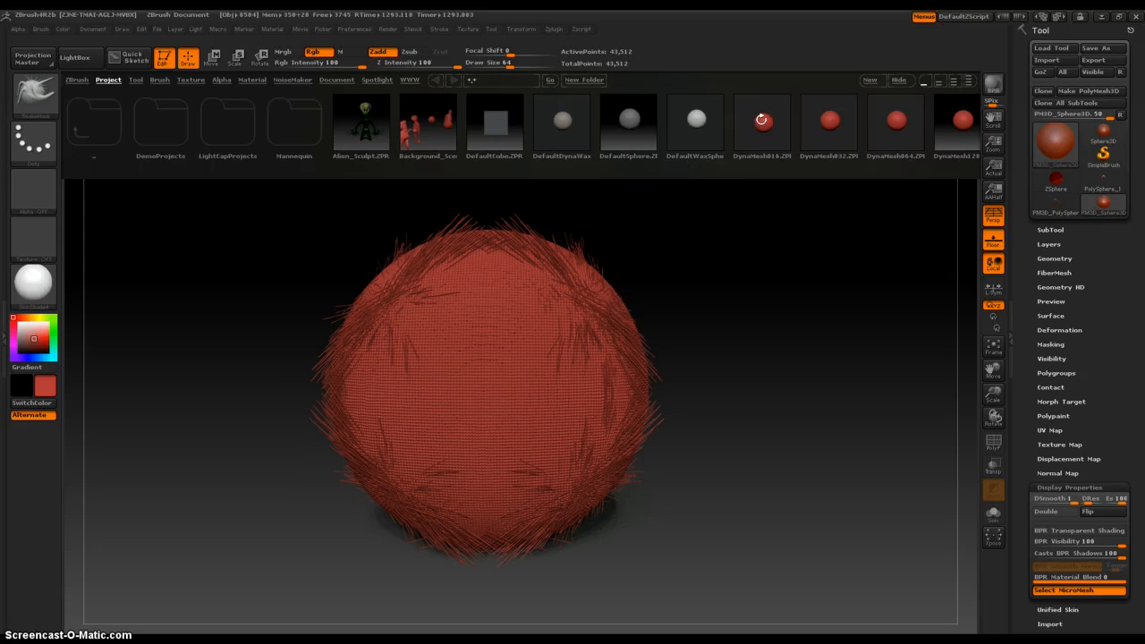
double_click(759, 123)
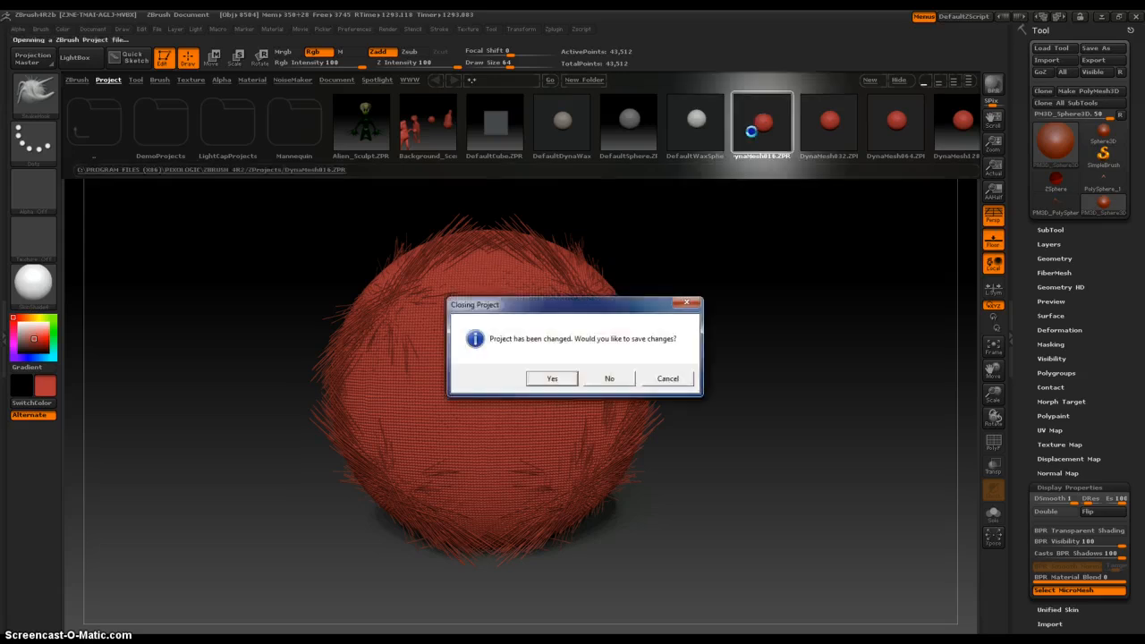
left_click(607, 379)
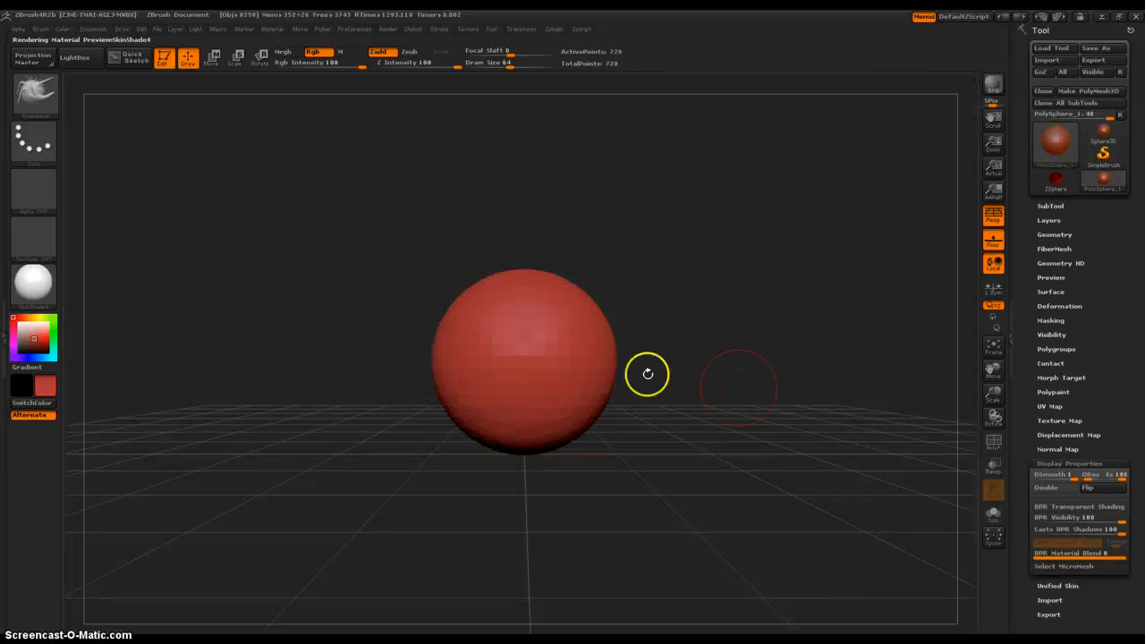
left_click(994, 442)
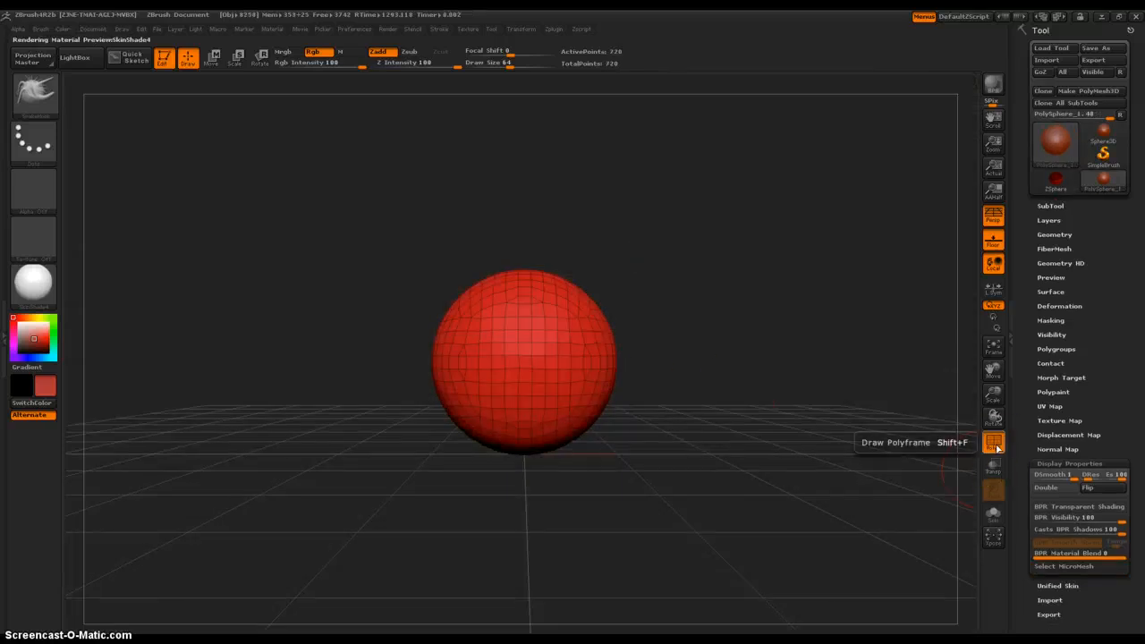
left_click(992, 442)
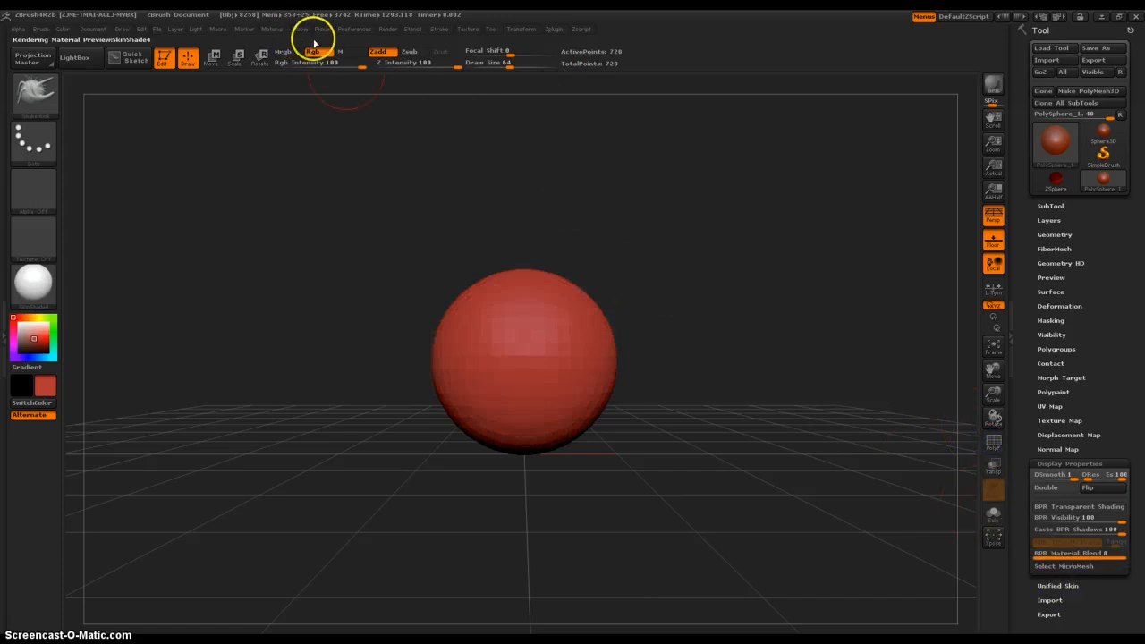
- Dock the render settings alongside the tool settings with the render properties expanded
left_click(384, 28)
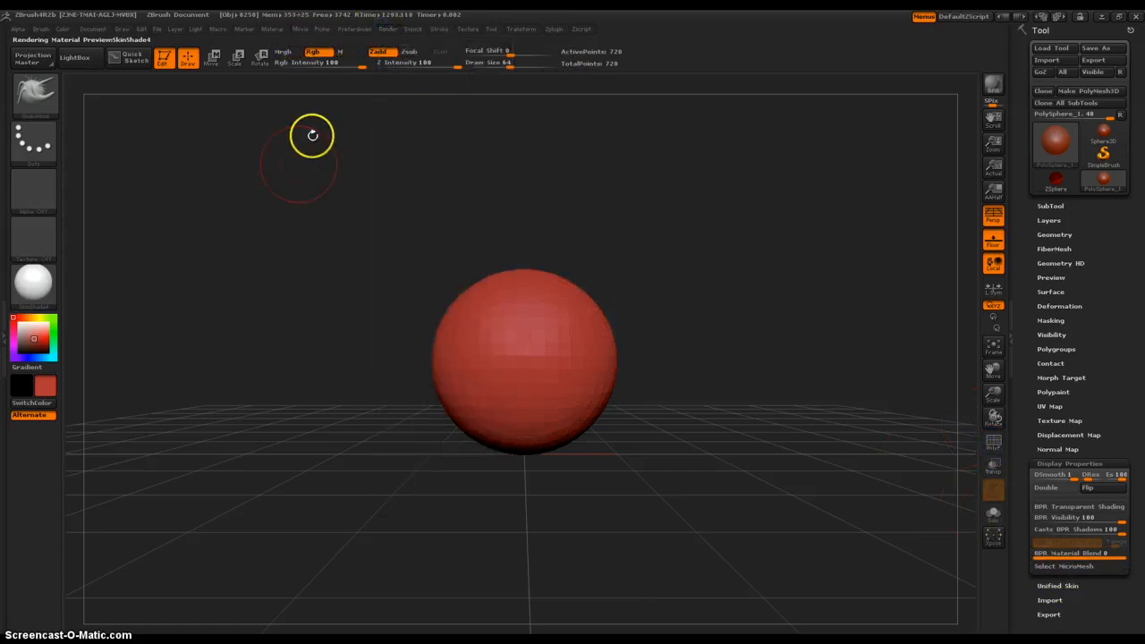
left_click(387, 29)
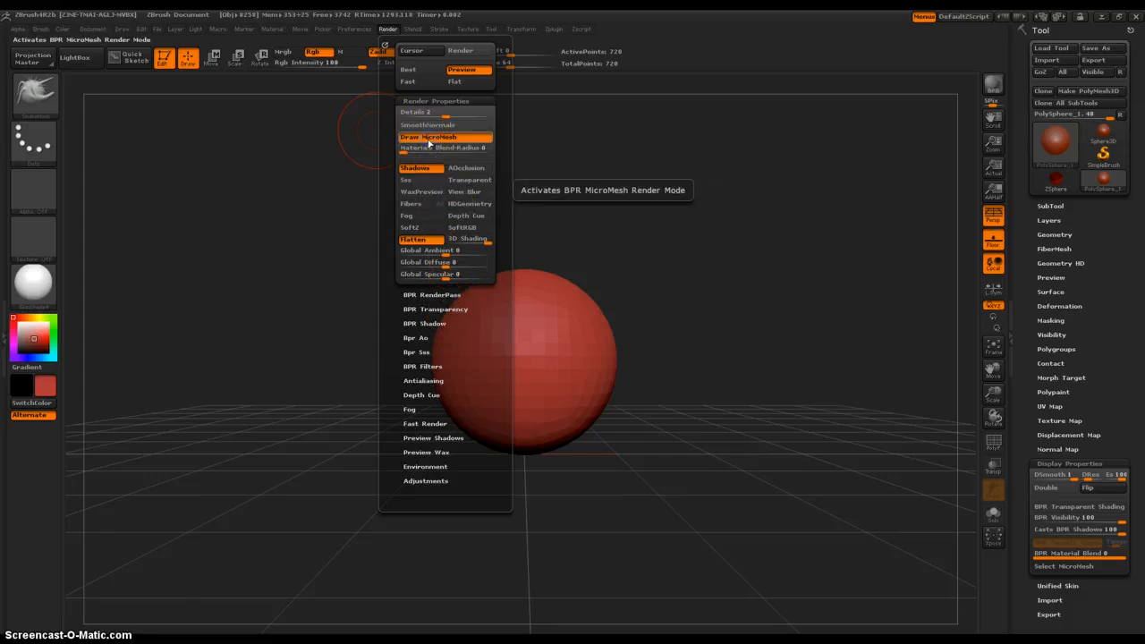
left_click(385, 44)
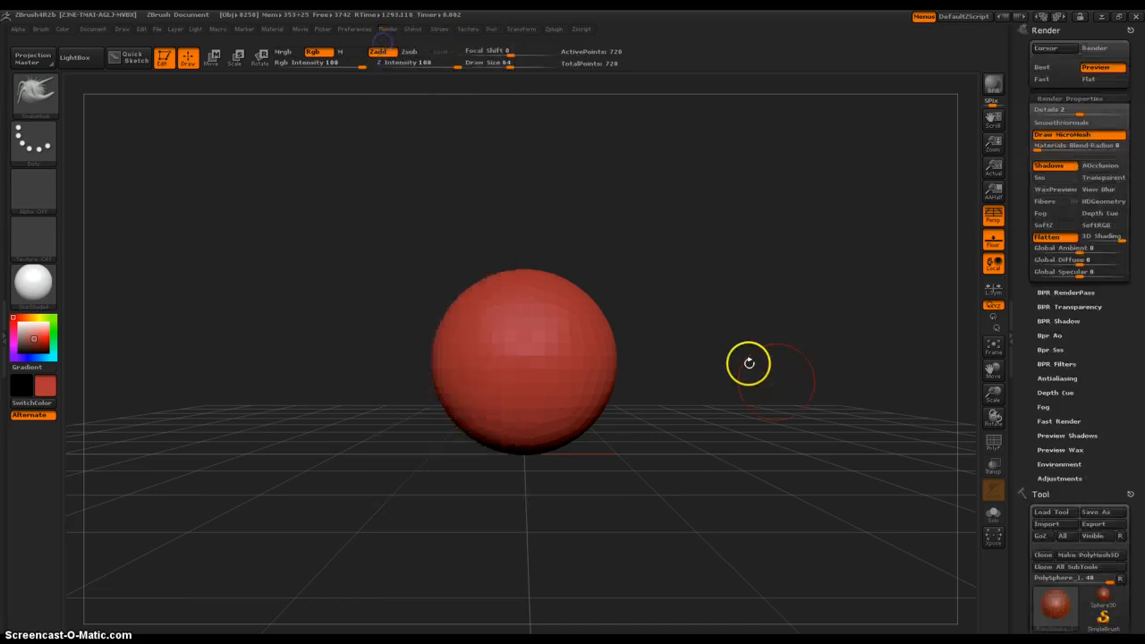
- Review the MicroMesh selection and render options, and convert the low-resolution sphere into a PolyMesh3D
left_click_drag(1029, 436, 1030, 289)
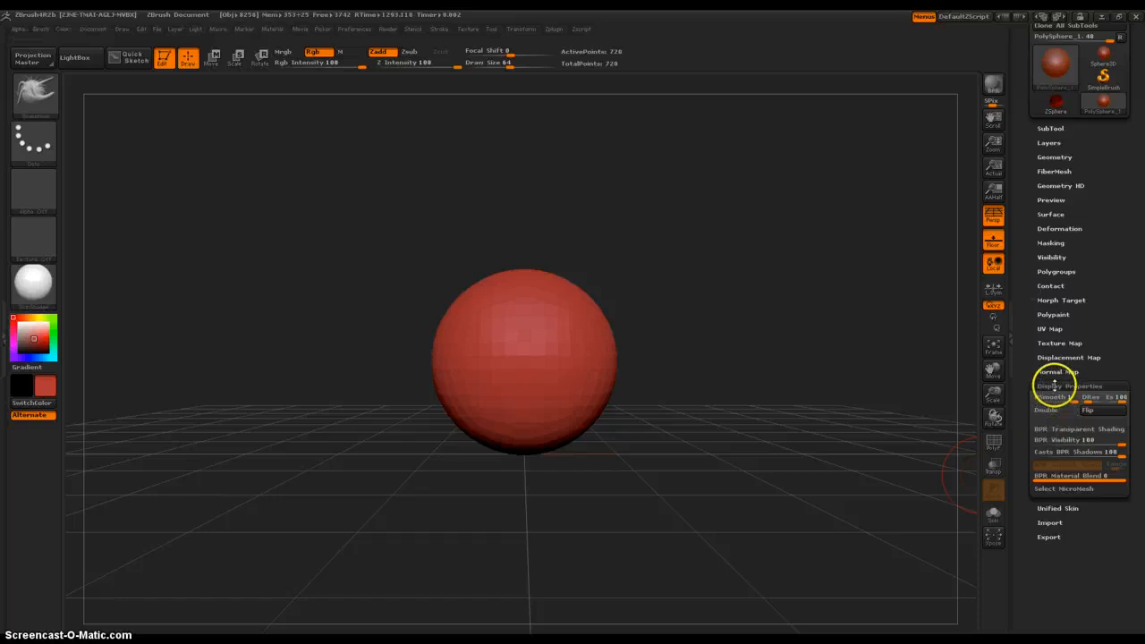
left_click(1055, 490)
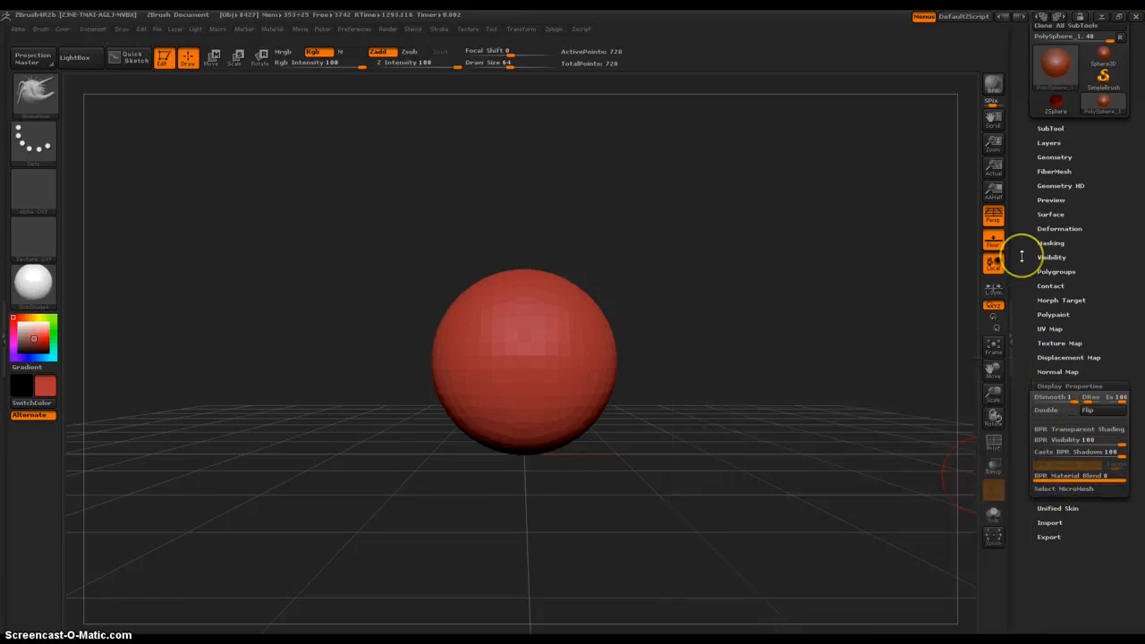
left_click_drag(1021, 257, 1026, 428)
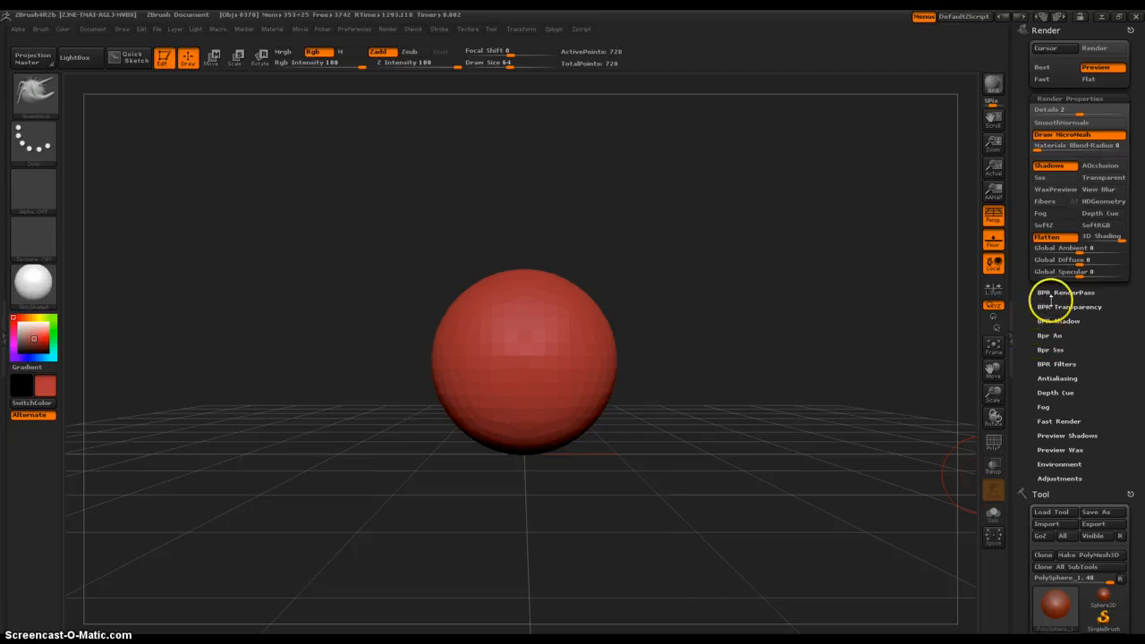
left_click_drag(1025, 322, 1033, 204)
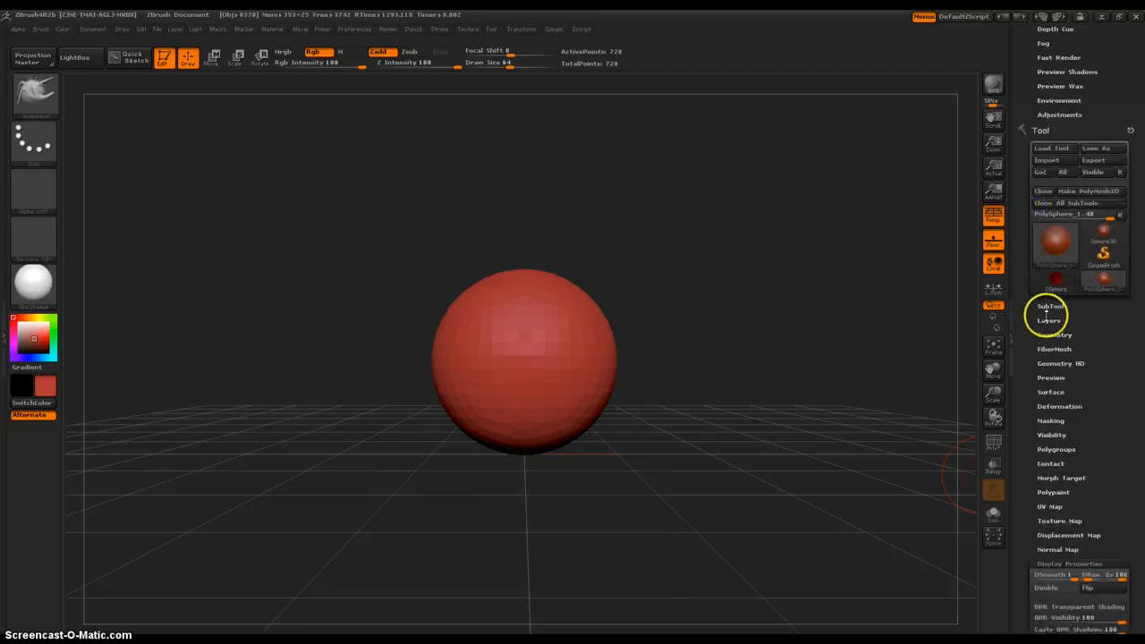
left_click(1106, 192)
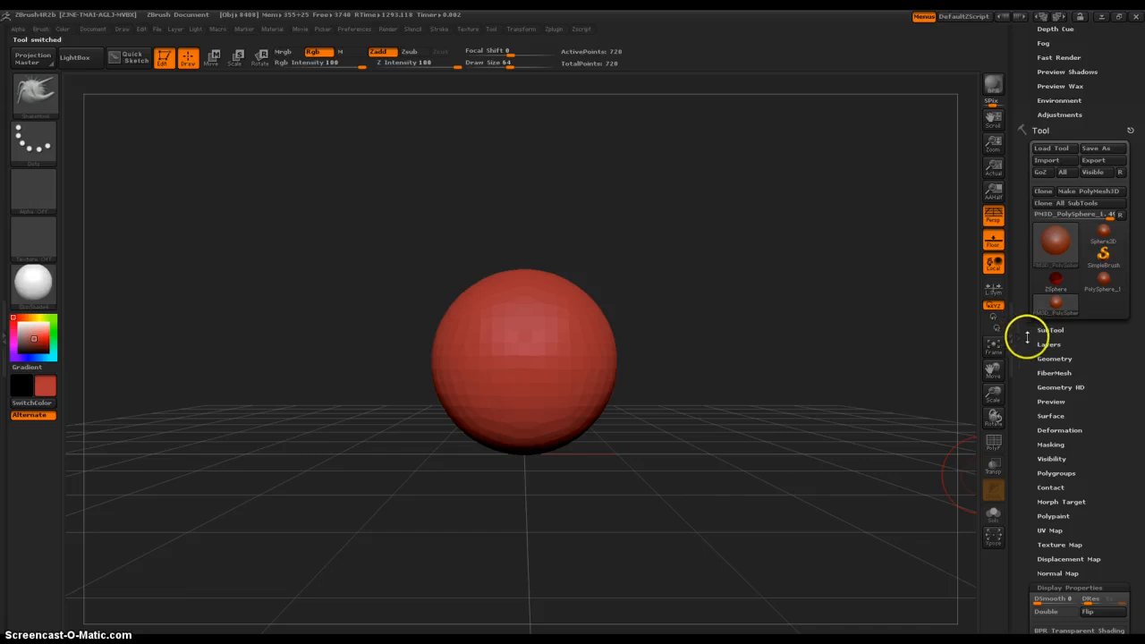
- Show the polyframe and assign PM3D_PolySphere_1 as the sphere's MicroMesh in the display properties
left_click_drag(1030, 343, 1050, 230)
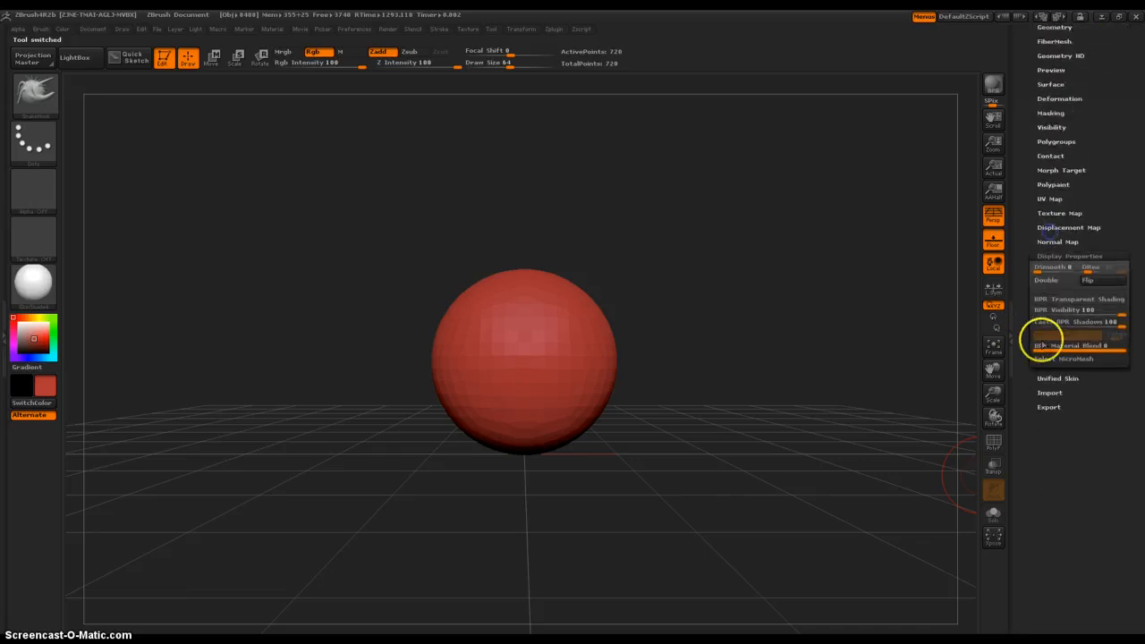
left_click(994, 442)
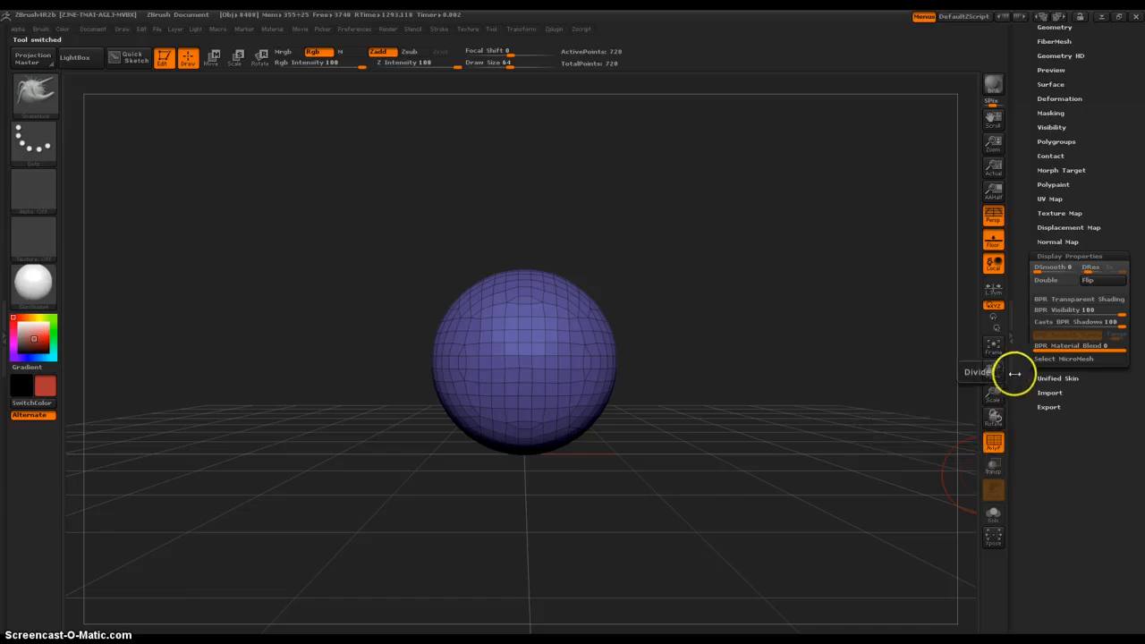
left_click(1059, 359)
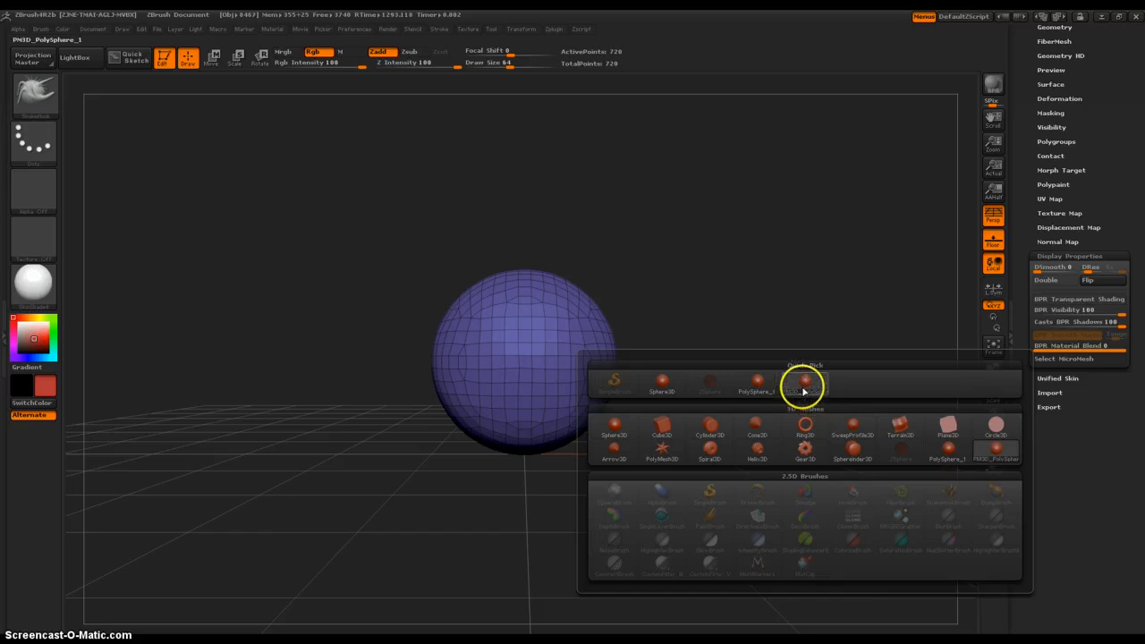
mouse_move(803, 390)
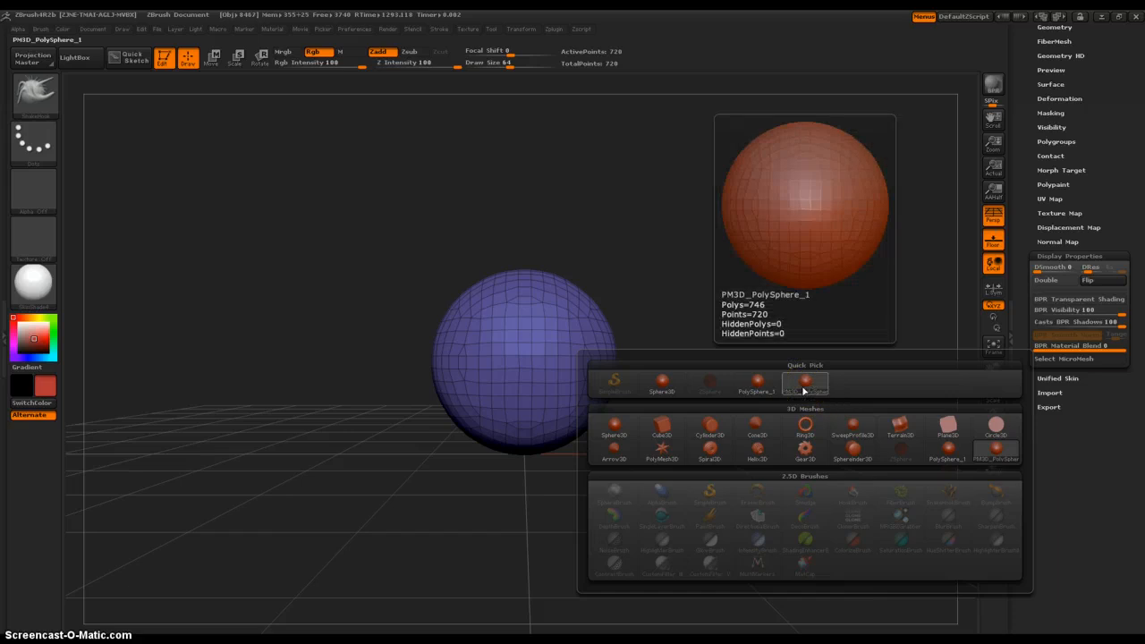
left_click(771, 390)
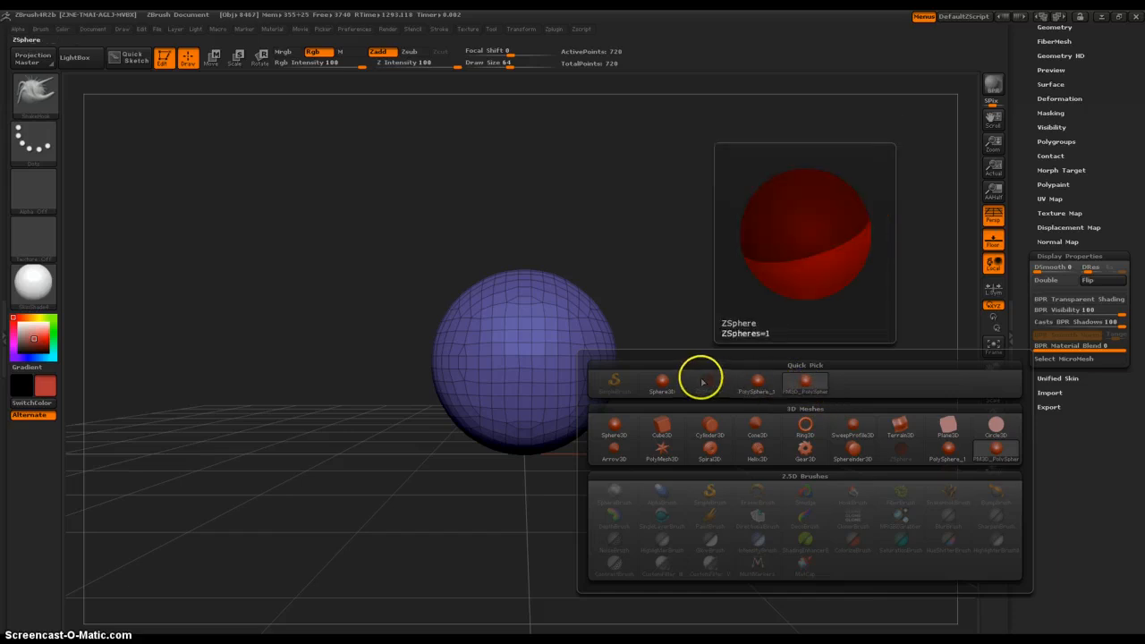
left_click(662, 387)
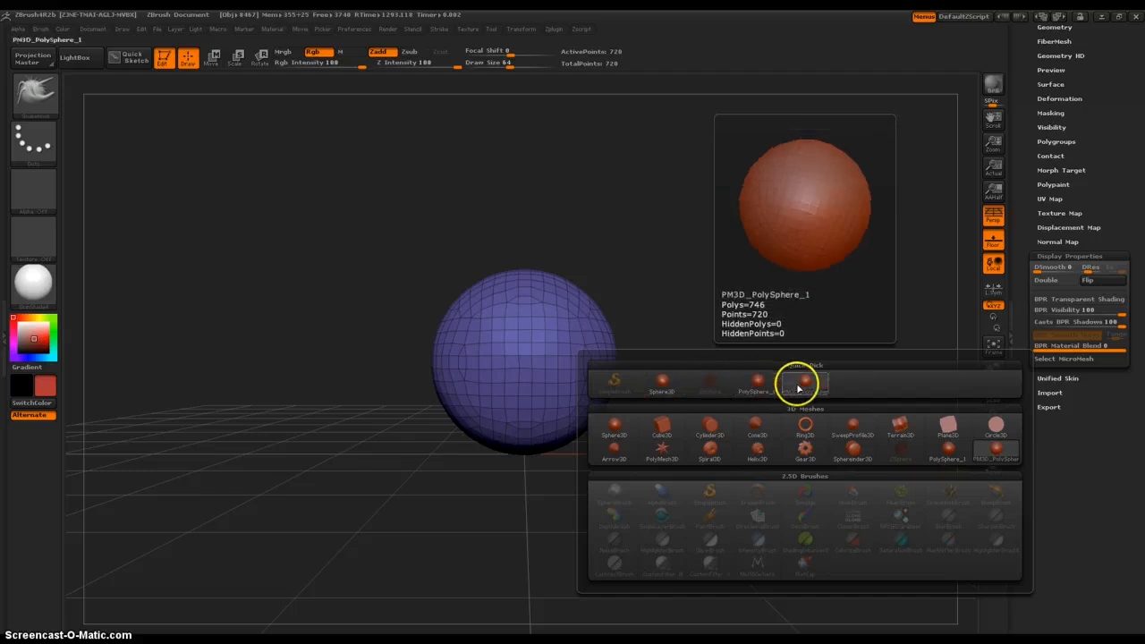
mouse_move(808, 387)
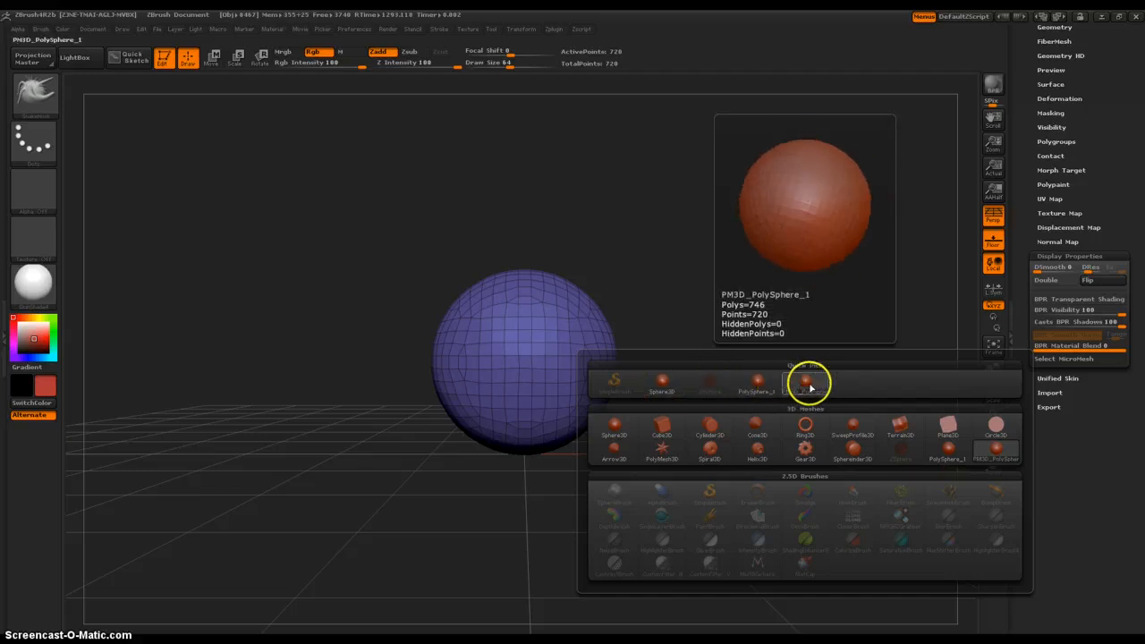
mouse_move(760, 381)
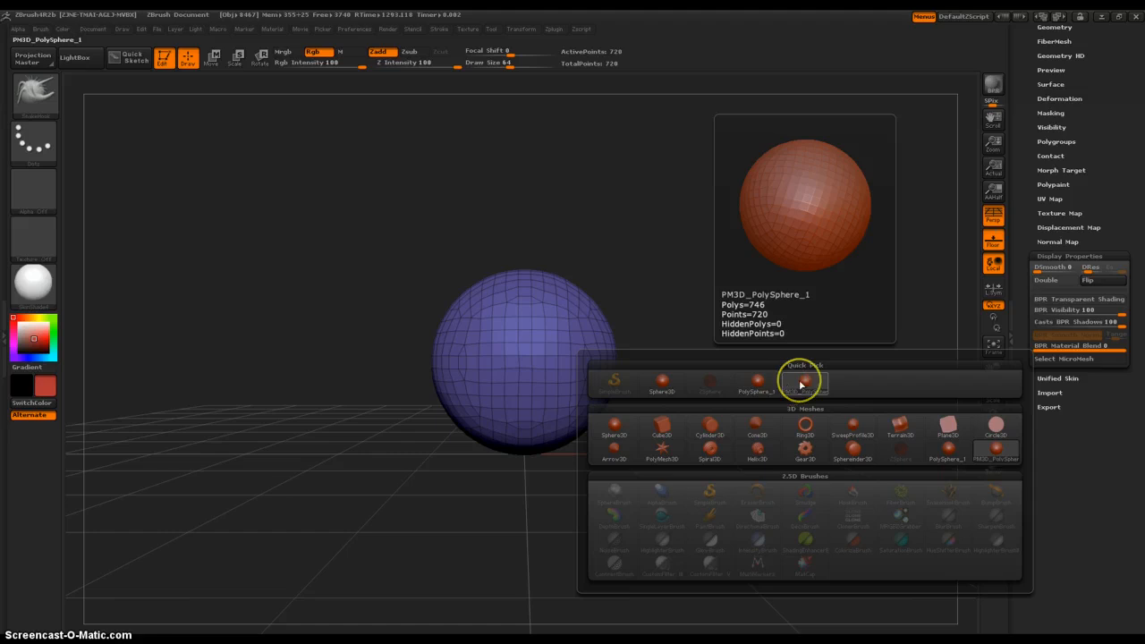
left_click(802, 383)
- Make a BPR render of the sphere covered with its MicroMesh, and return to the editable model
left_click(777, 336)
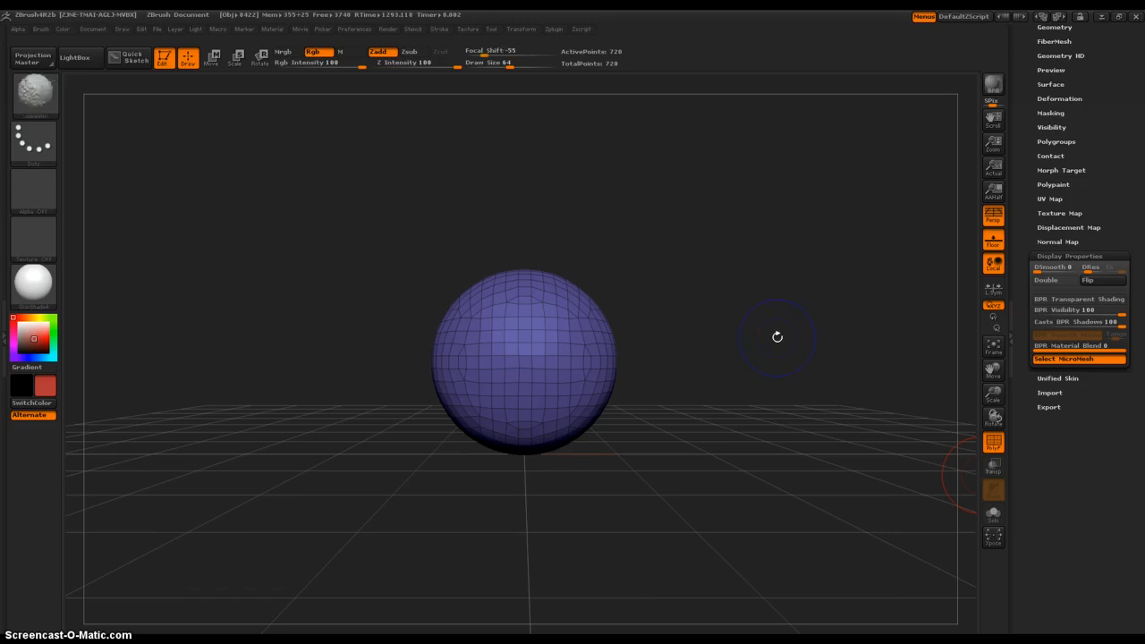
key("shift+r")
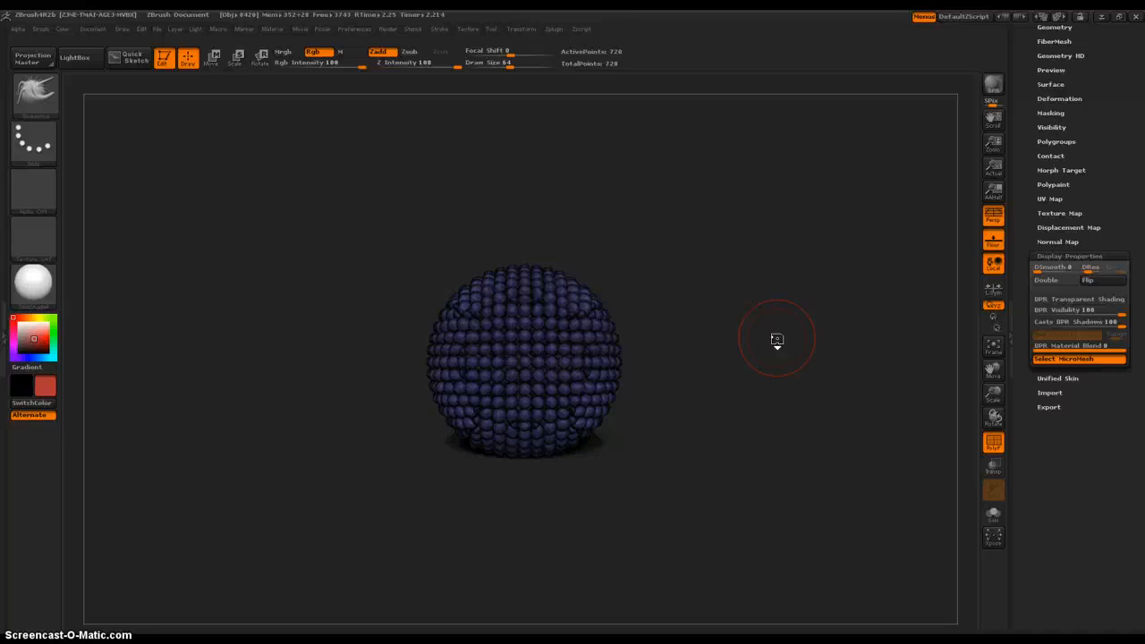
left_click(732, 314)
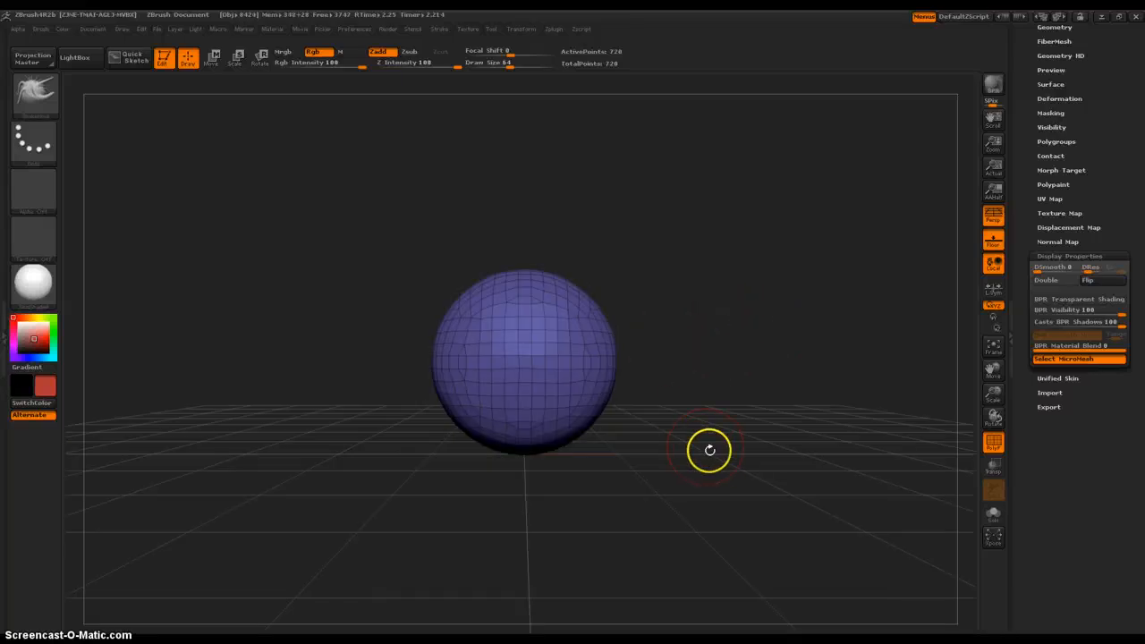
- Pull the sphere into a long diagonal capsule with the SnakeHook brush at draw size 254
left_click_drag(707, 450, 710, 373, "alt")
key("b")
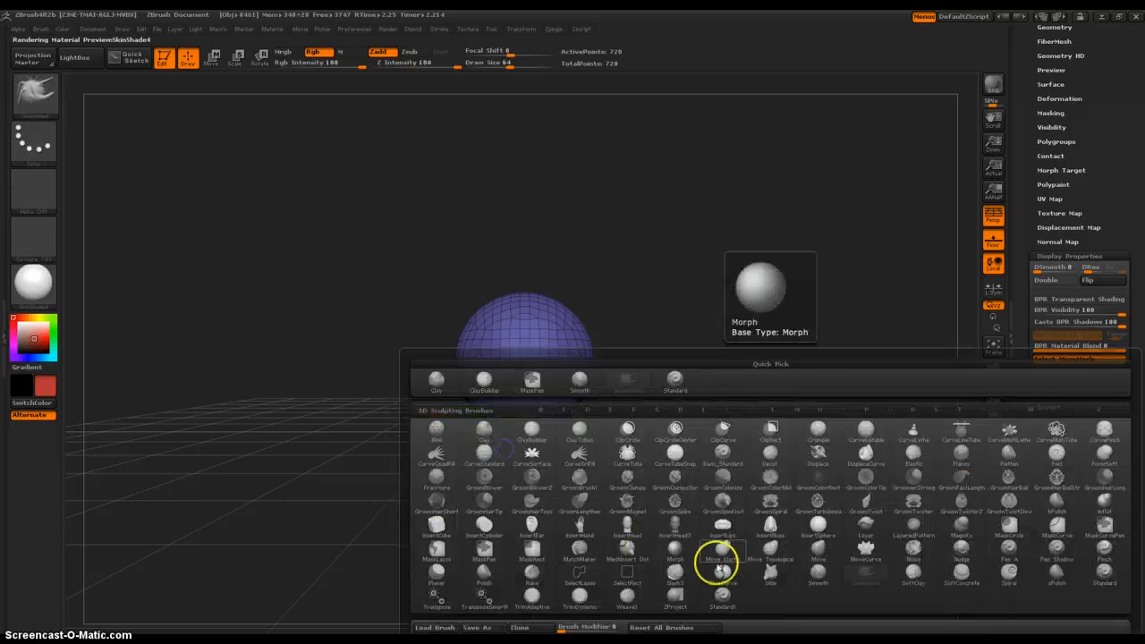
mouse_move(851, 358)
left_mouse_down("alt")
mouse_move(695, 268)
mouse_move(585, 394)
left_mouse_up("alt")
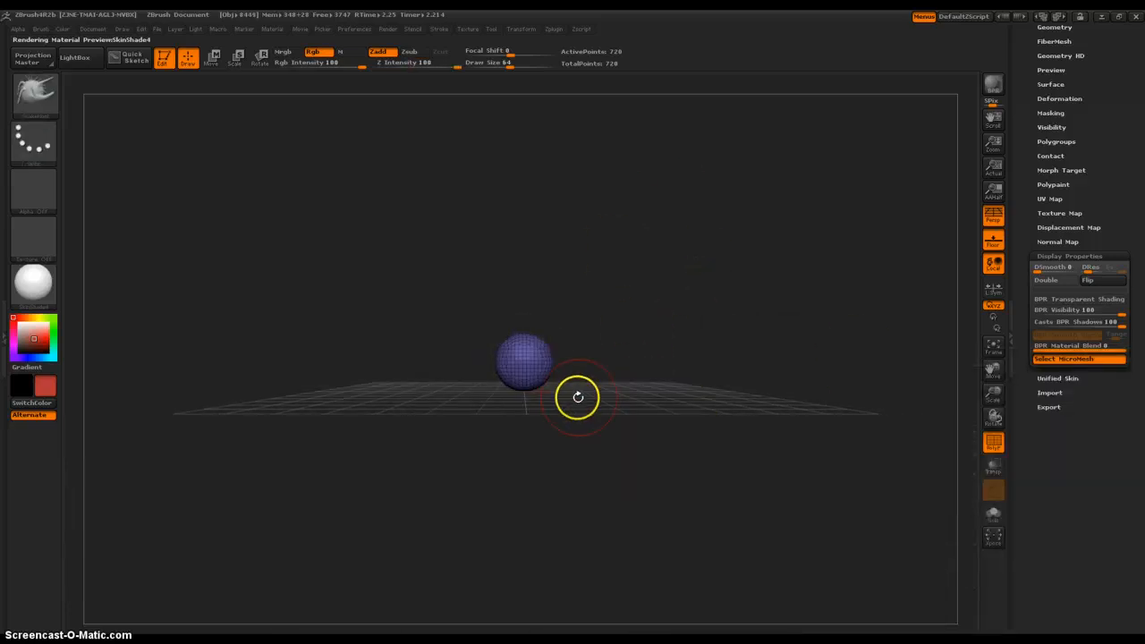
left_click_drag(537, 344, 857, 145)
left_click_drag(845, 255, 841, 231)
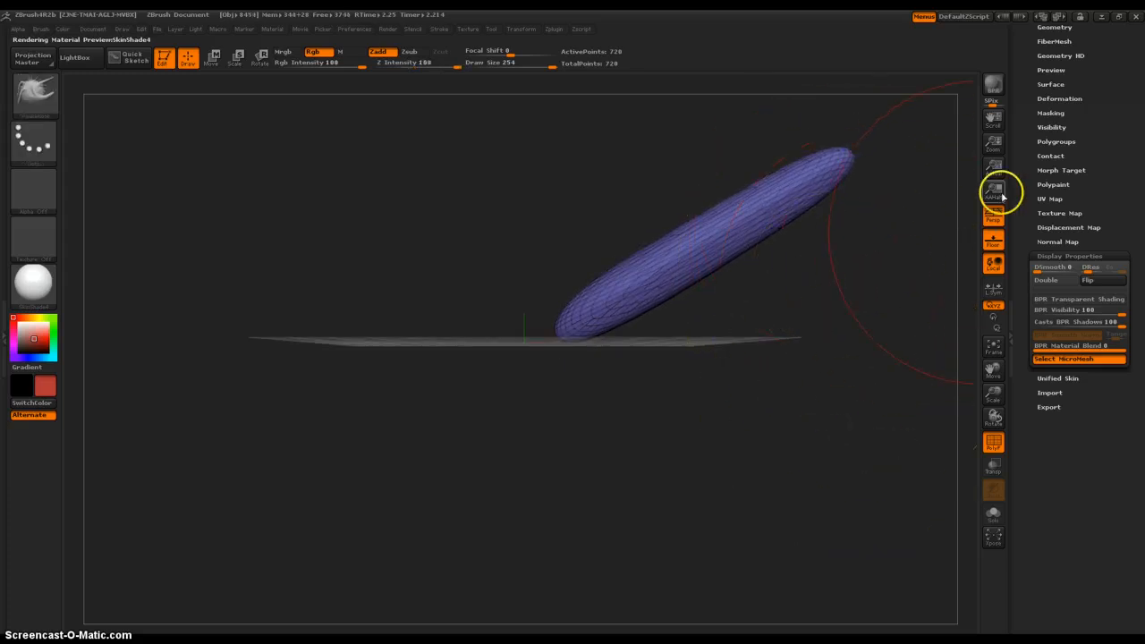
- Turn on DynaMesh for the stretched capsule, lower the resolution to 16 and remesh it
scroll(1052, 161, "up", 3)
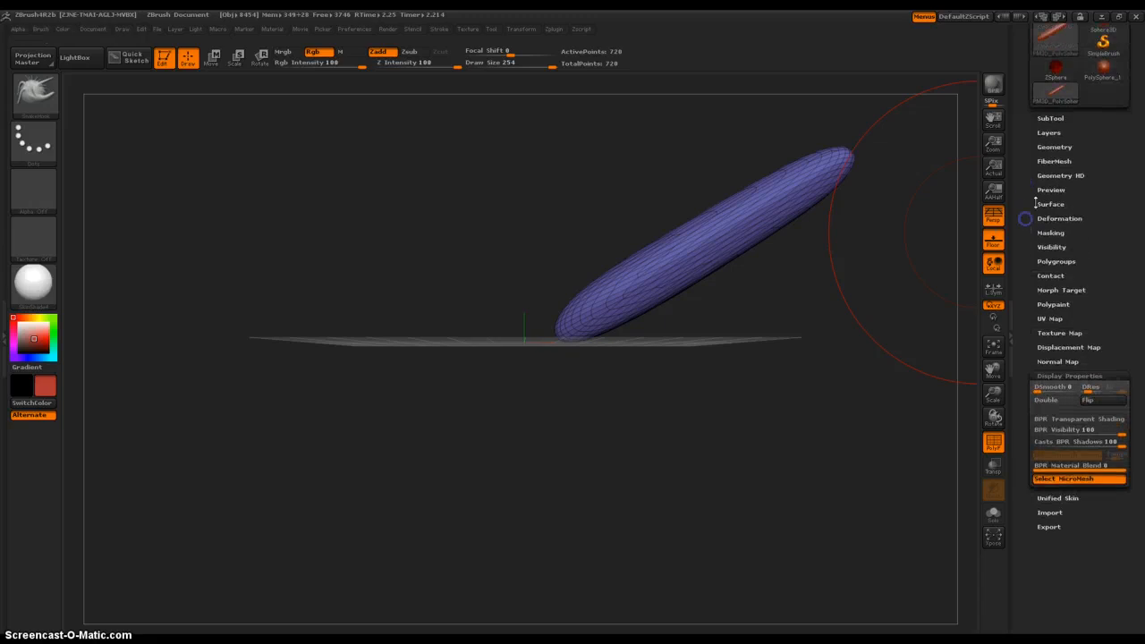
left_click(1056, 148)
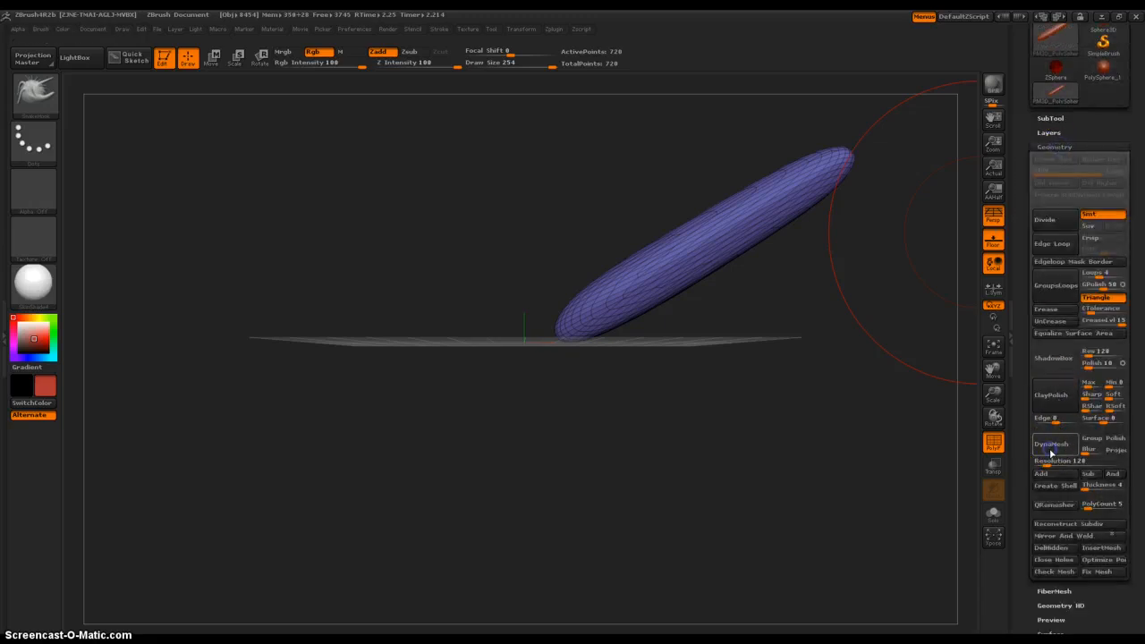
left_click(1051, 444)
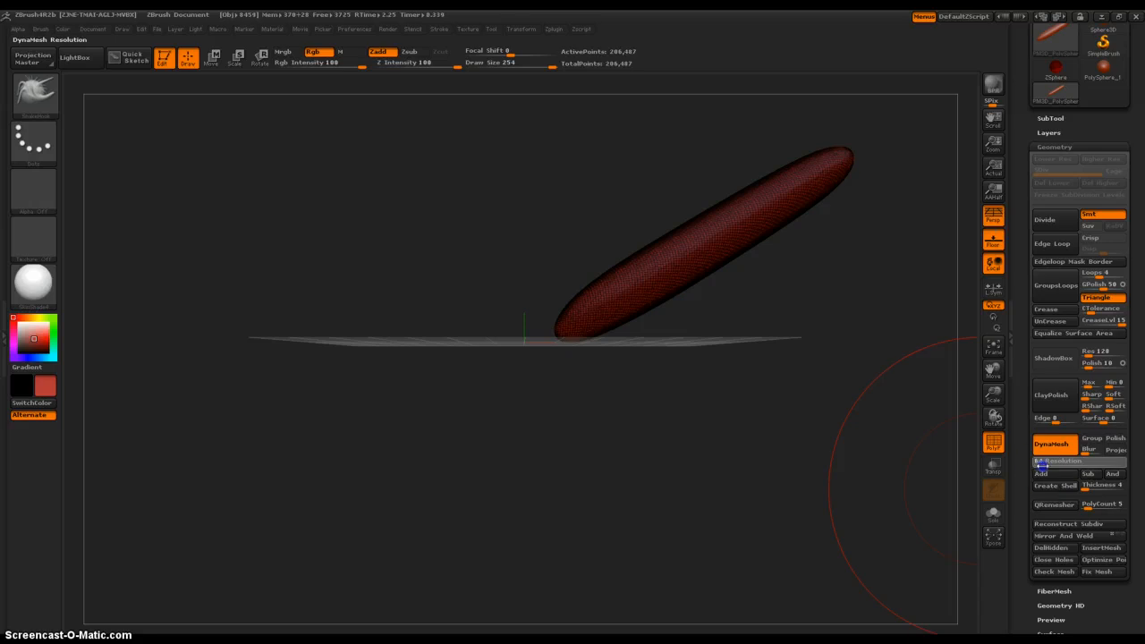
key("ctrl")
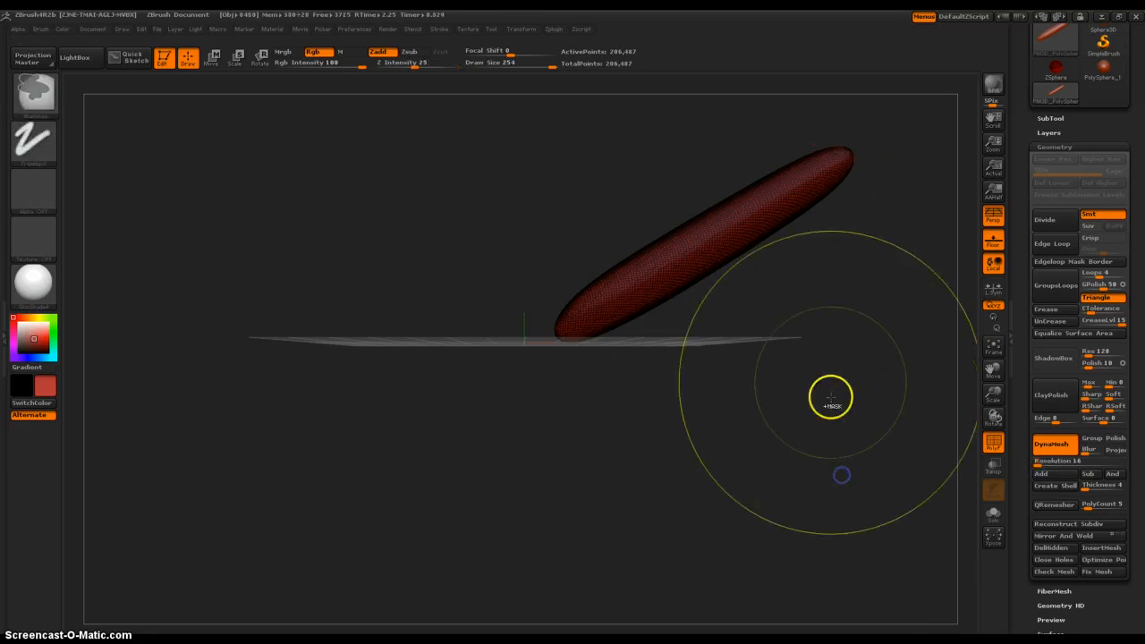
key("shift")
left_click_drag(773, 352, 774, 454, "ctrl")
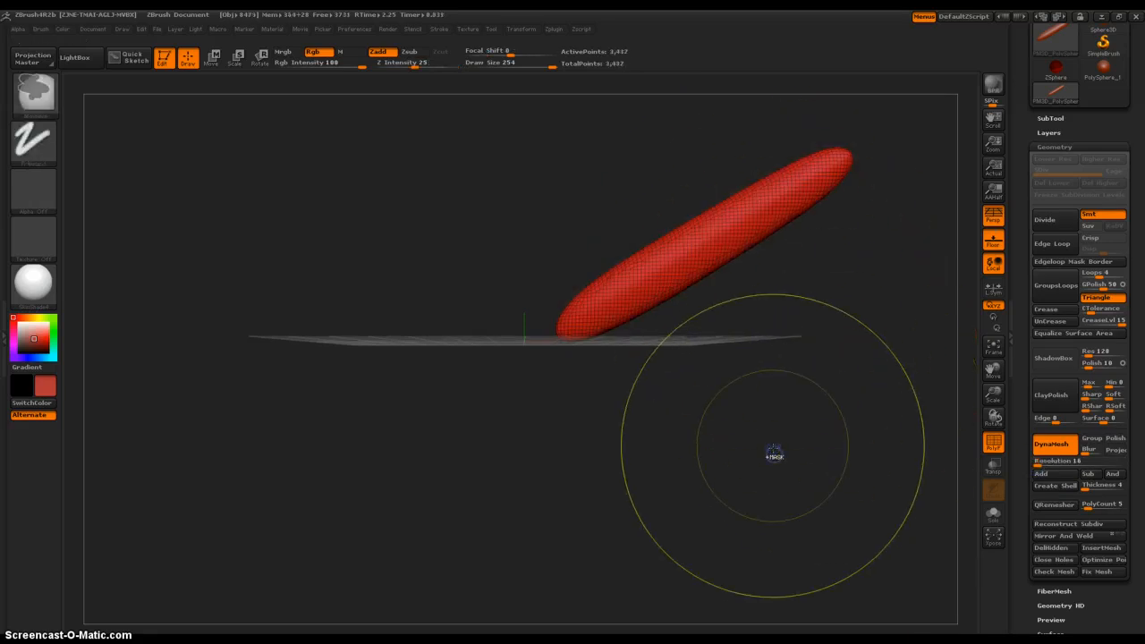
- Sculpt the capsule into a club with a bulging lower end and a narrow, smoothed neck, using the SnakeHook brush at draw size 194
left_click_drag(758, 377, 742, 358)
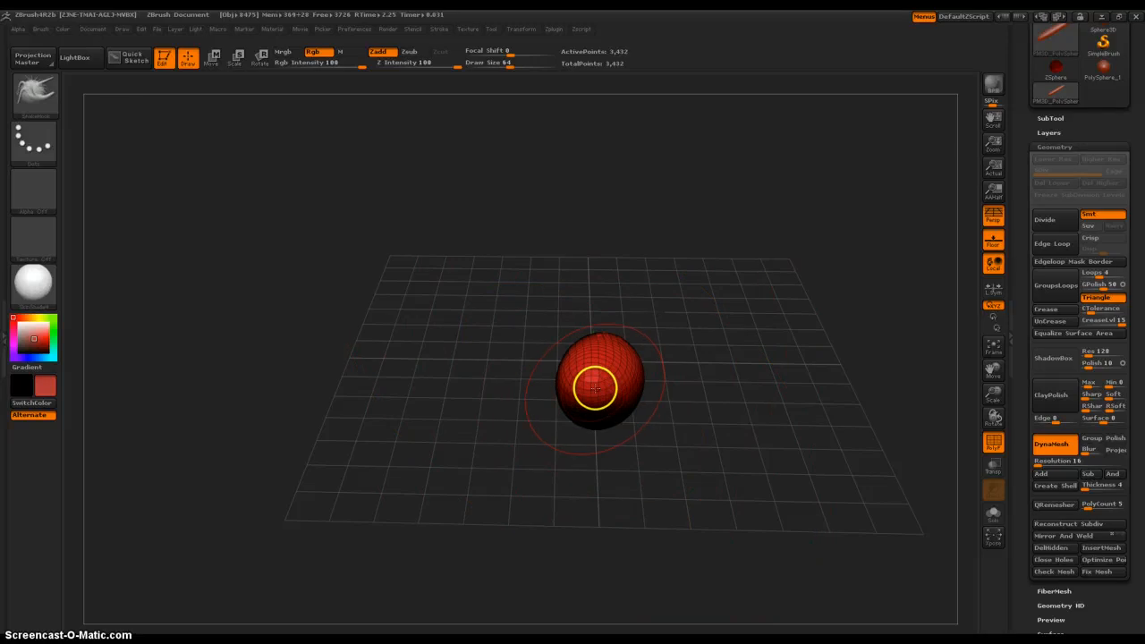
left_click_drag(595, 396, 490, 436)
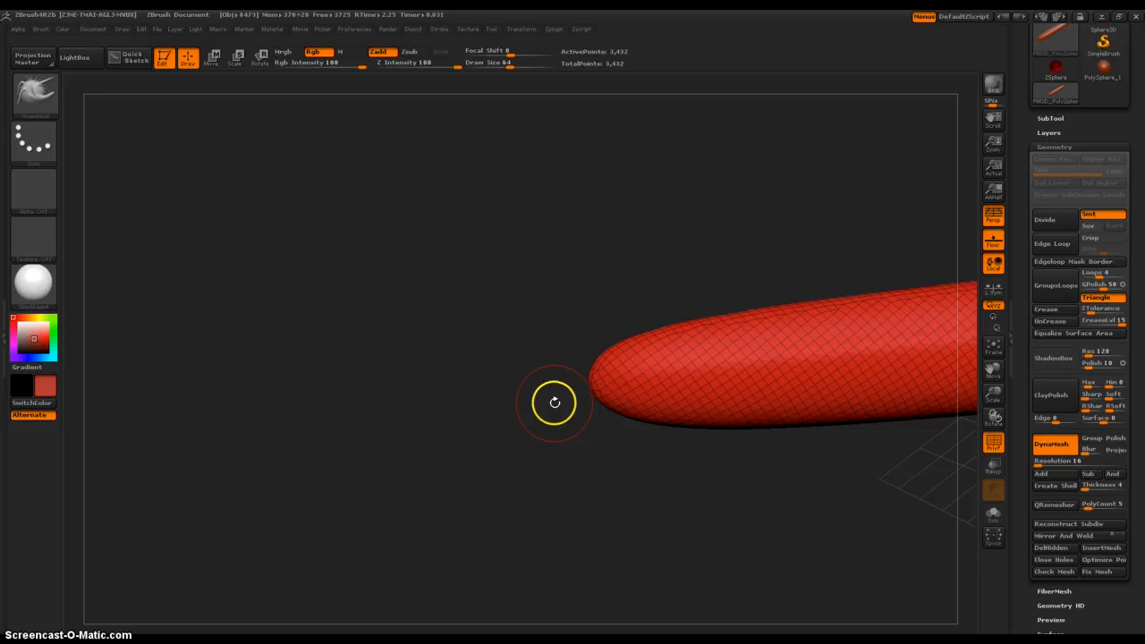
mouse_move(594, 379)
left_mouse_down()
mouse_move(685, 388)
mouse_move(856, 352)
mouse_move(910, 365)
left_mouse_up()
left_click_drag(733, 395, 612, 417)
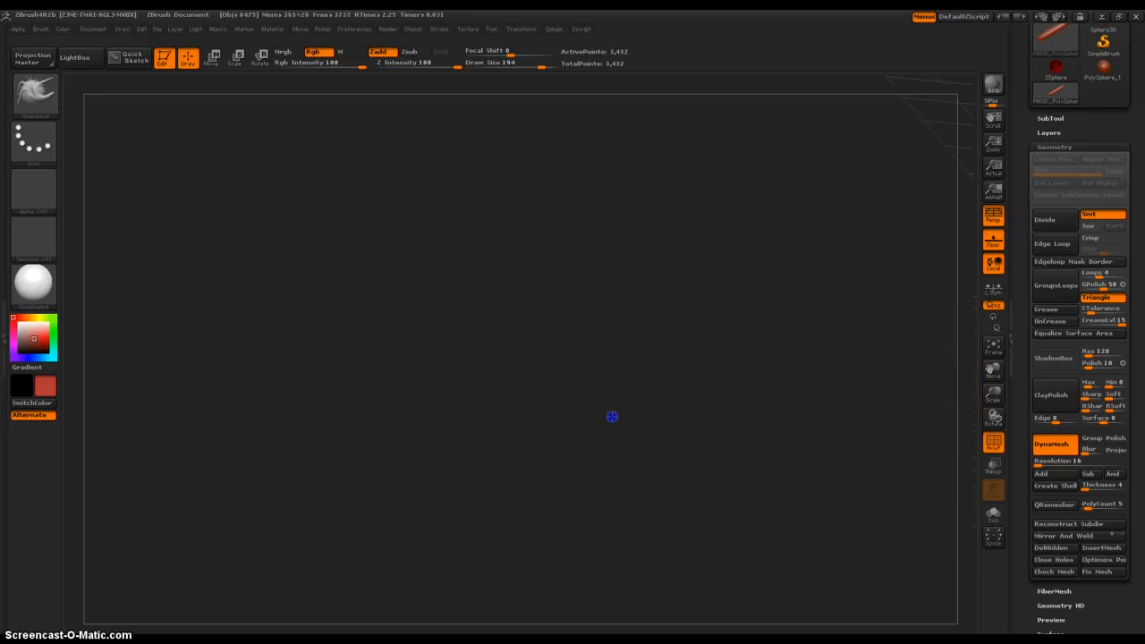
mouse_move(713, 399)
left_mouse_down()
mouse_move(470, 495)
mouse_move(567, 562)
mouse_move(481, 459)
mouse_move(537, 531)
mouse_move(688, 490)
left_mouse_up()
mouse_move(708, 289)
left_mouse_down("shift")
mouse_move(634, 342)
mouse_move(686, 310)
mouse_move(672, 316)
left_mouse_up("shift")
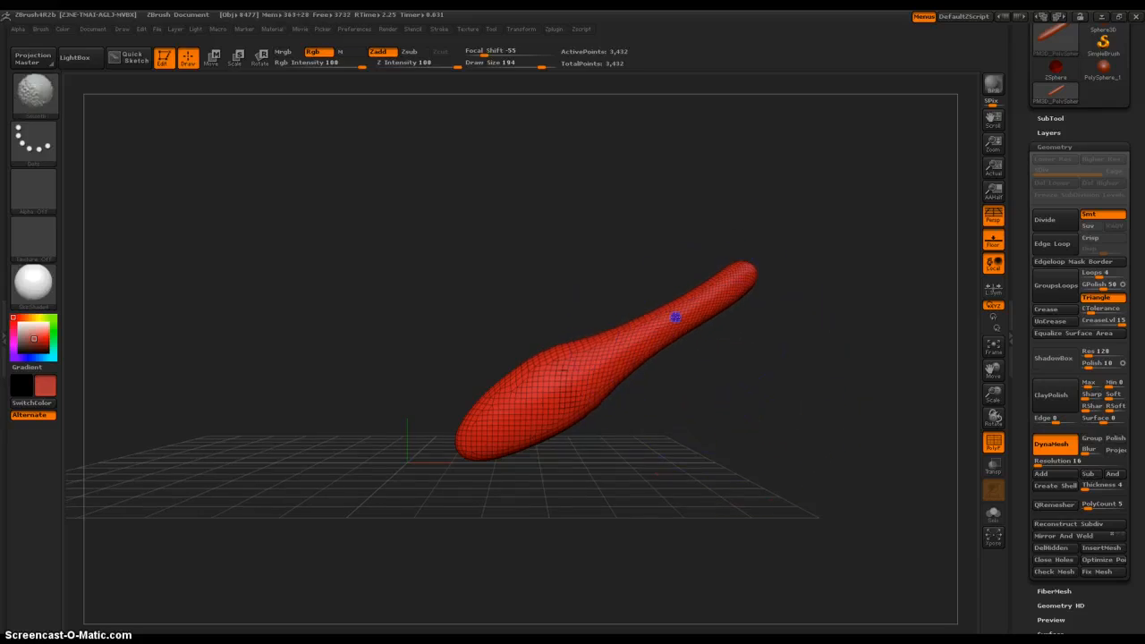
mouse_move(542, 400)
left_mouse_down()
mouse_move(483, 417)
mouse_move(501, 403)
mouse_move(480, 388)
mouse_move(486, 399)
left_mouse_up()
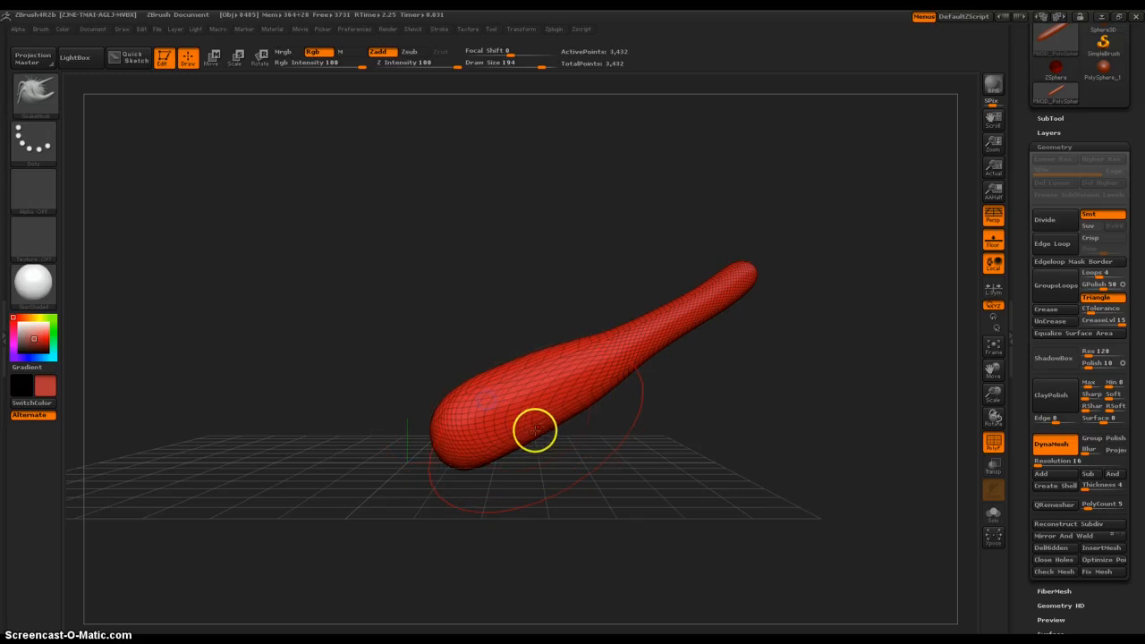
mouse_move(534, 431)
left_mouse_down()
mouse_move(587, 378)
mouse_move(543, 430)
mouse_move(562, 463)
mouse_move(524, 453)
mouse_move(630, 393)
left_mouse_up()
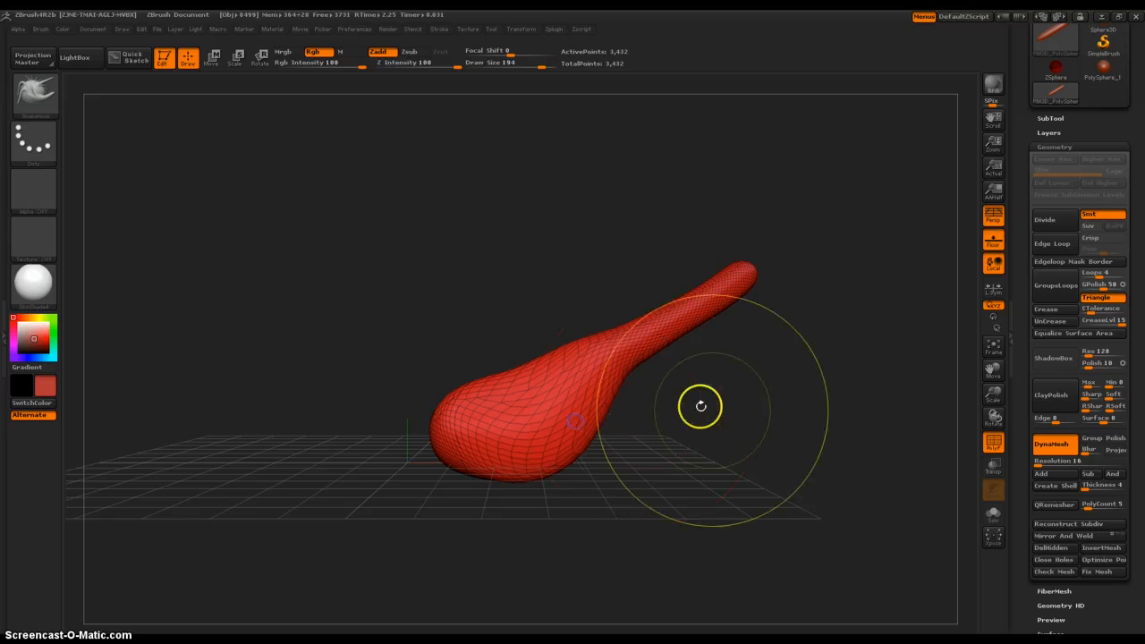
- Remesh the club shape with DynaMesh and make a BPR render of its MicroMesh-covered surface
left_click_drag(701, 406, 713, 502, "ctrl")
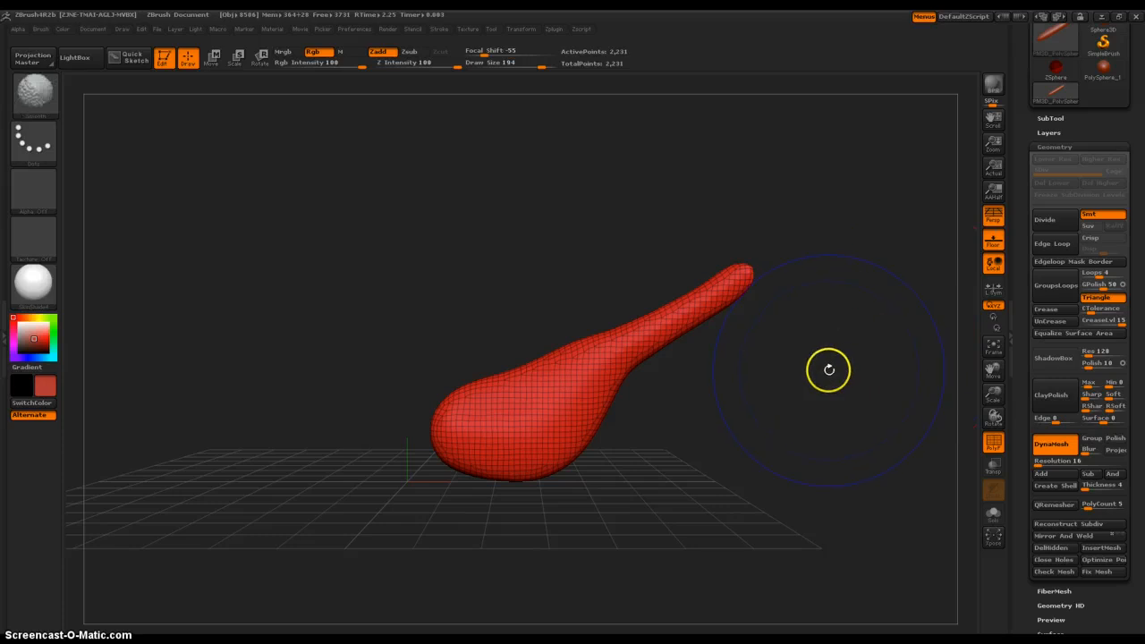
key("shift+r")
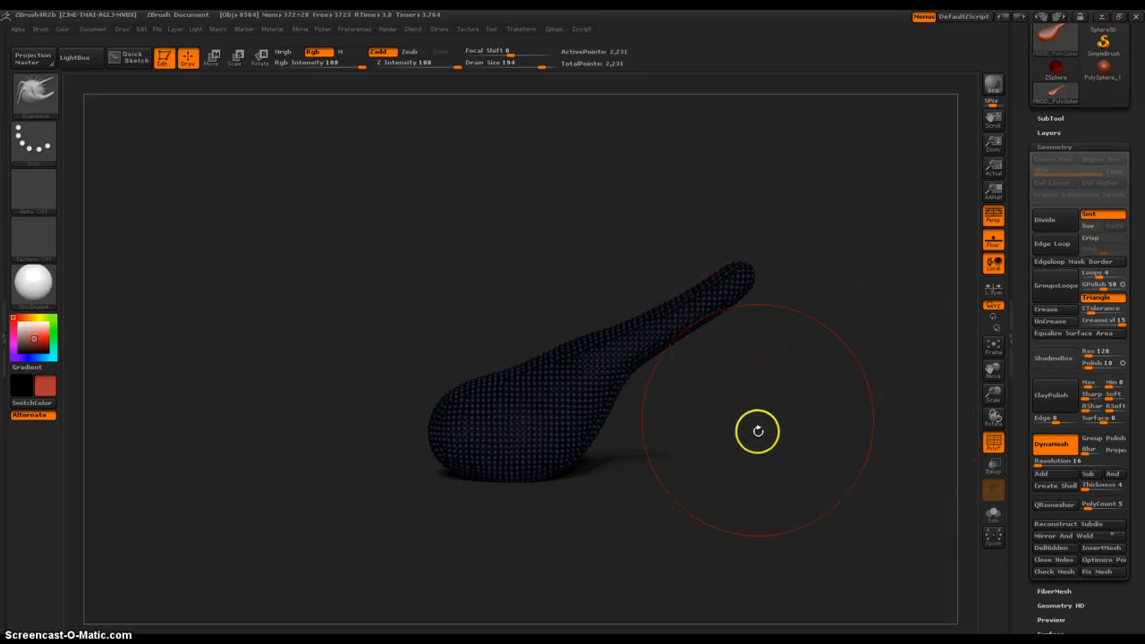
left_click(753, 467)
- Open the DynaMesh016 project from LightBox without saving the current project
scroll(1012, 225, "up", 5)
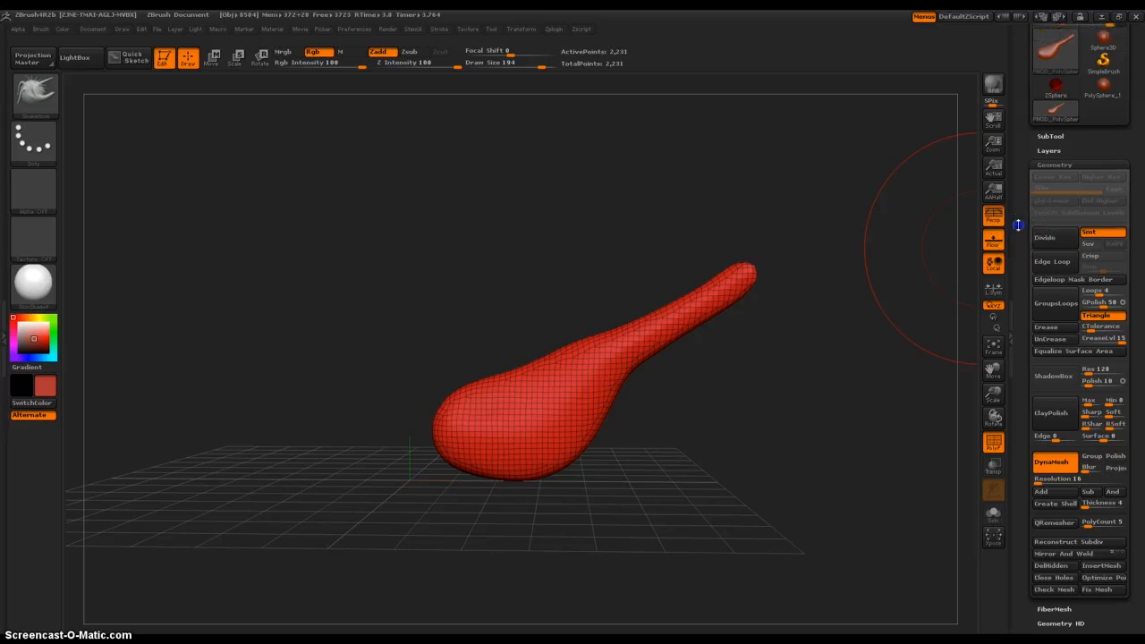
left_click(75, 57)
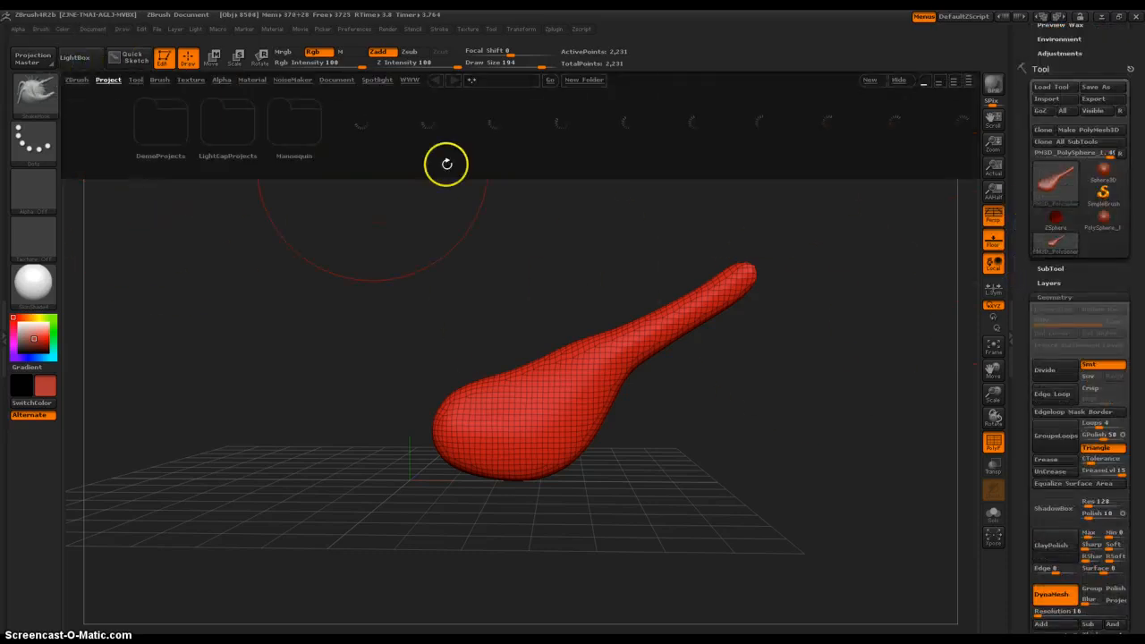
double_click(763, 121)
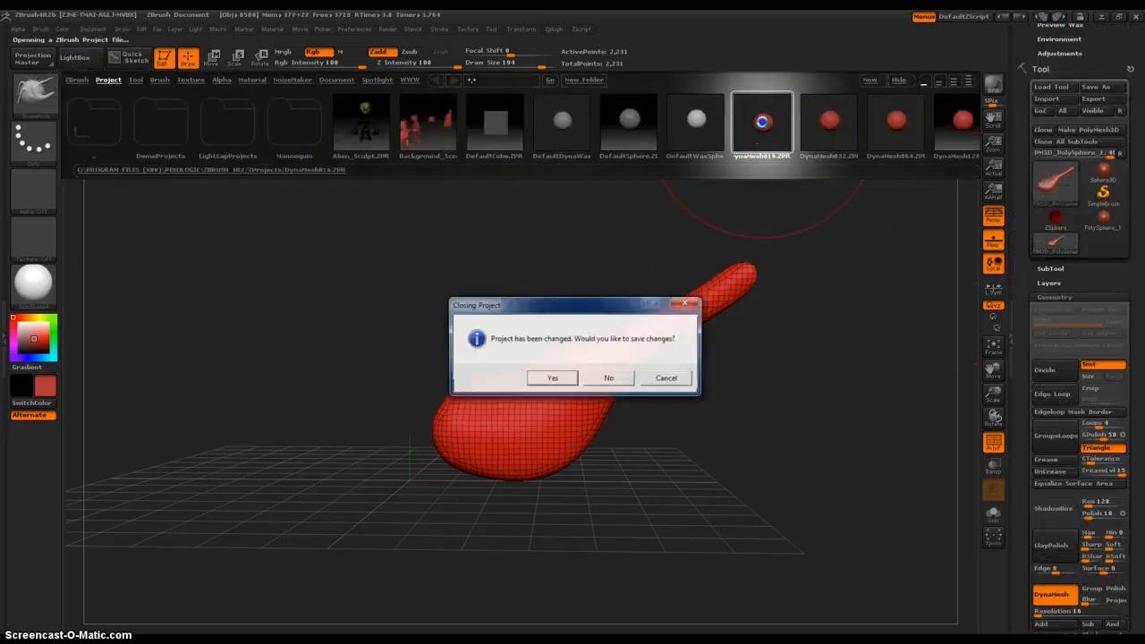
left_click(587, 380)
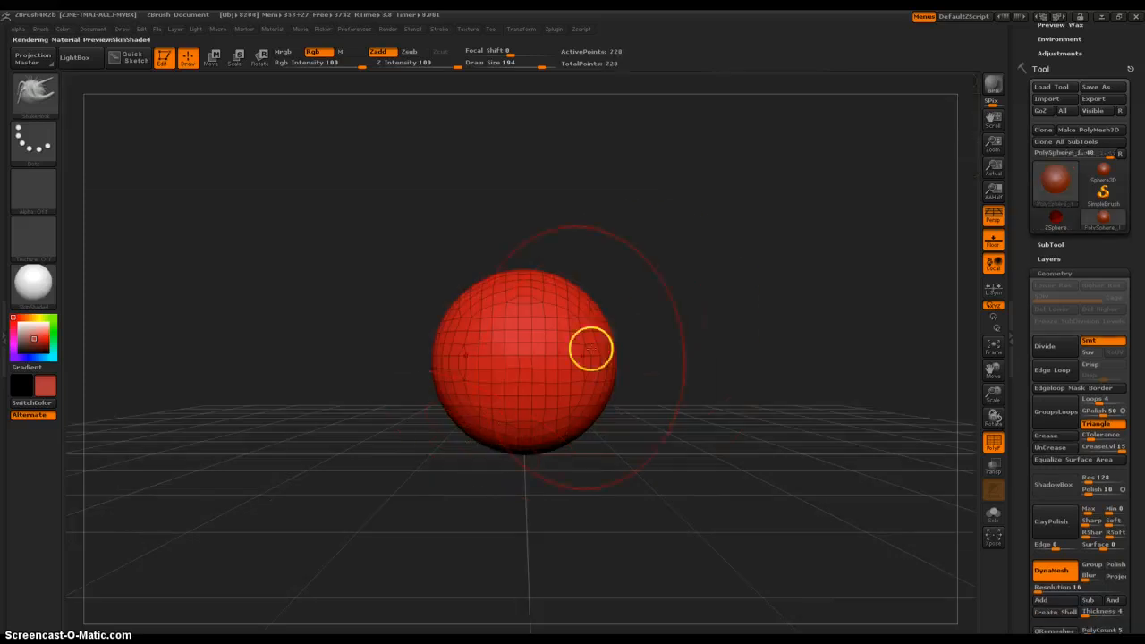
- Stretch the new sphere straight upward into a tall vertical capsule with the SnakeHook brush
right_click_drag(662, 306, 664, 215, "ctrl")
left_click_drag(522, 322, 522, 79)
right_click_drag(662, 273, 682, 433, "alt")
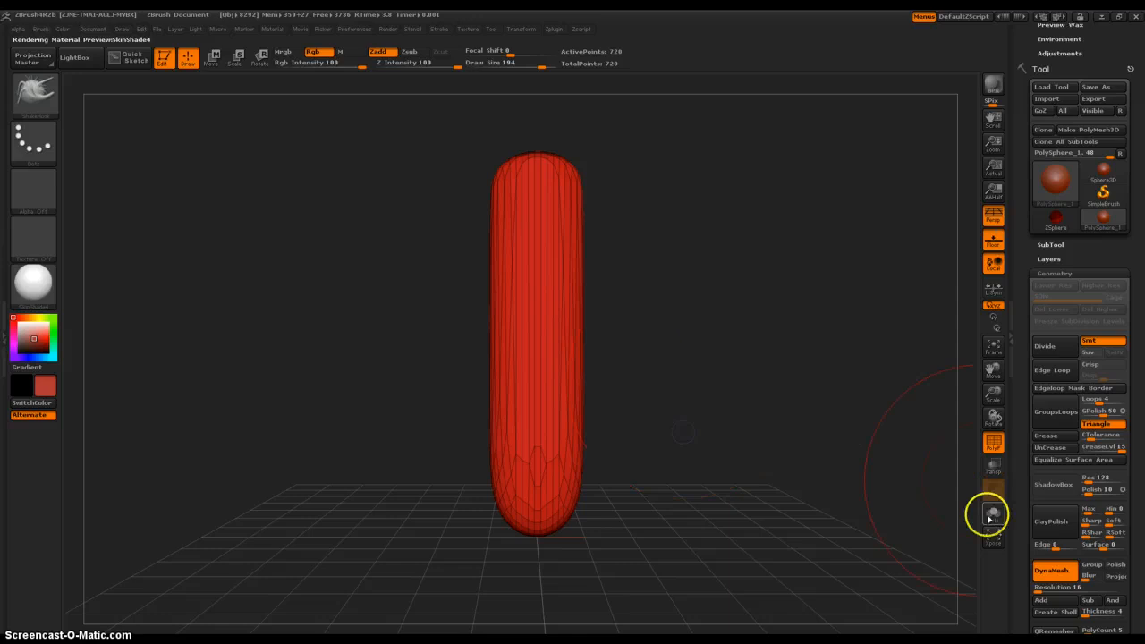
- Remesh the tall capsule at DynaMesh resolution 16 and frame it in the view
left_click_drag(1041, 587, 1026, 596)
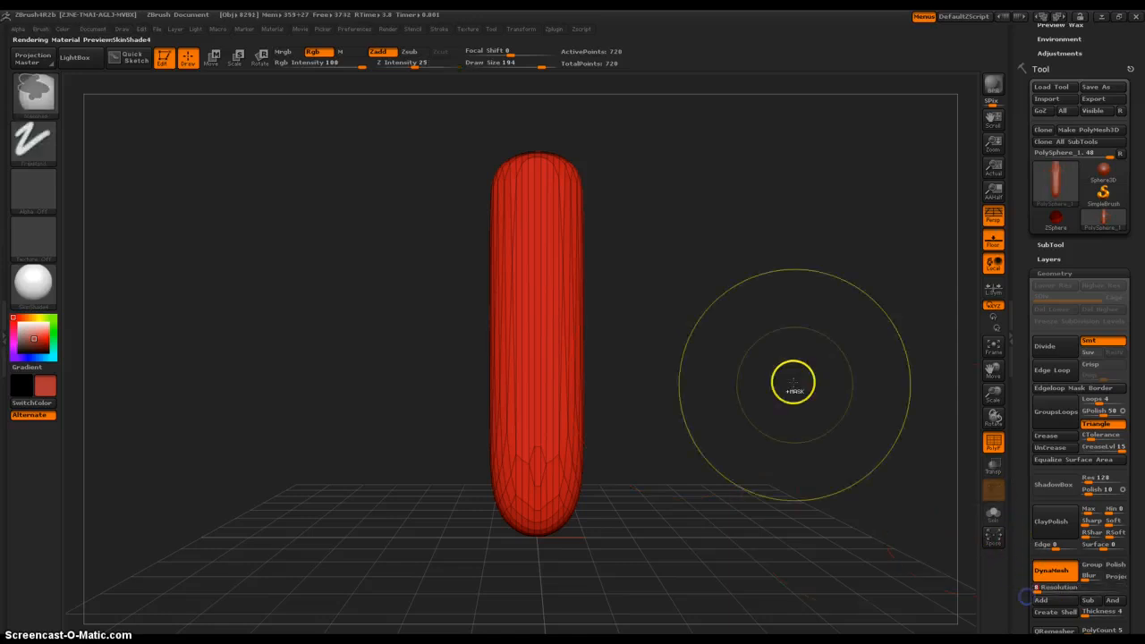
left_click_drag(793, 383, 725, 455, "ctrl")
key("f")
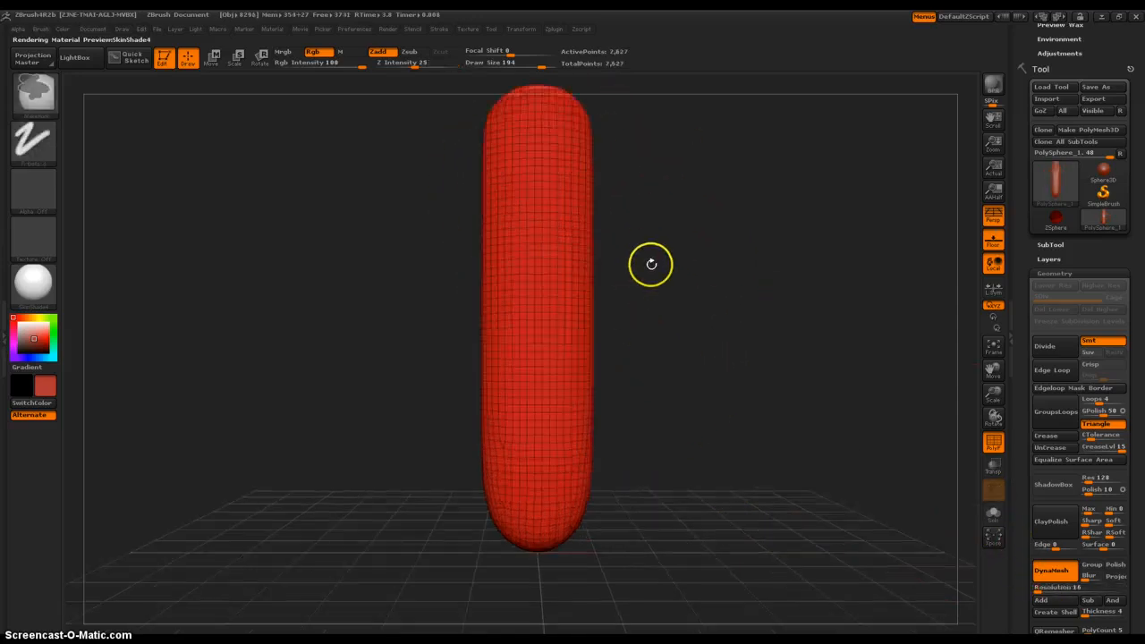
- Mask the lower half of the capsule and invert the mask to protect the upper half instead
right_click_drag(652, 264, 692, 363, "ctrl")
right_click_drag(719, 549, 710, 460, "ctrl")
left_click_drag(649, 377, 334, 587, "ctrl")
left_click(710, 475, "ctrl")
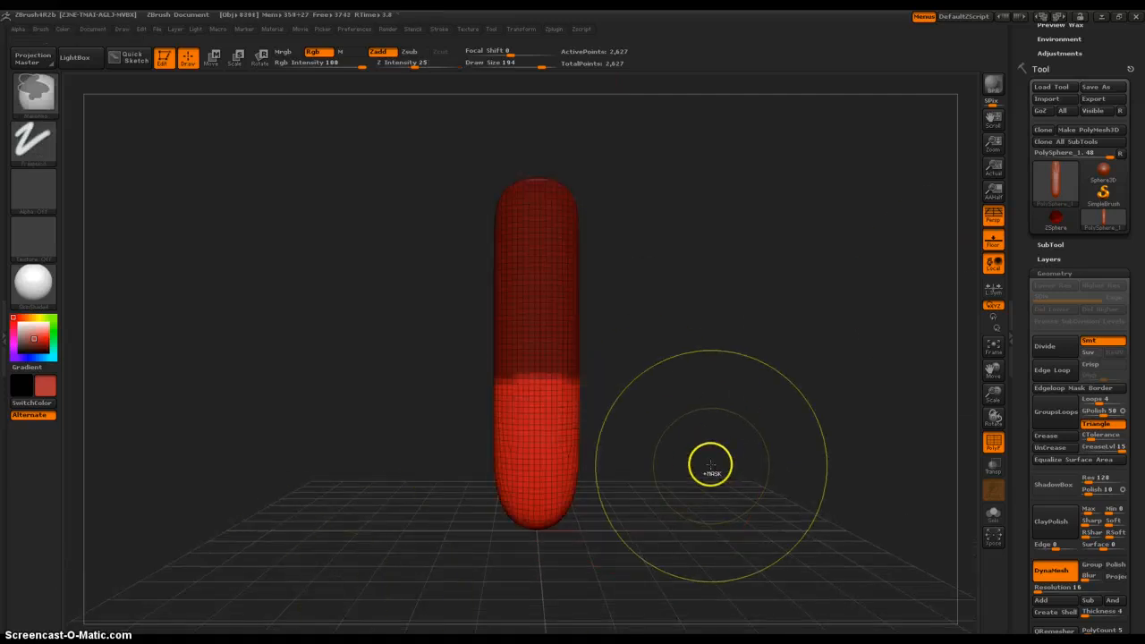
- Inflate the unmasked lower half of the capsule with the Inflate deformation
left_click_drag(1020, 386, 1027, 240)
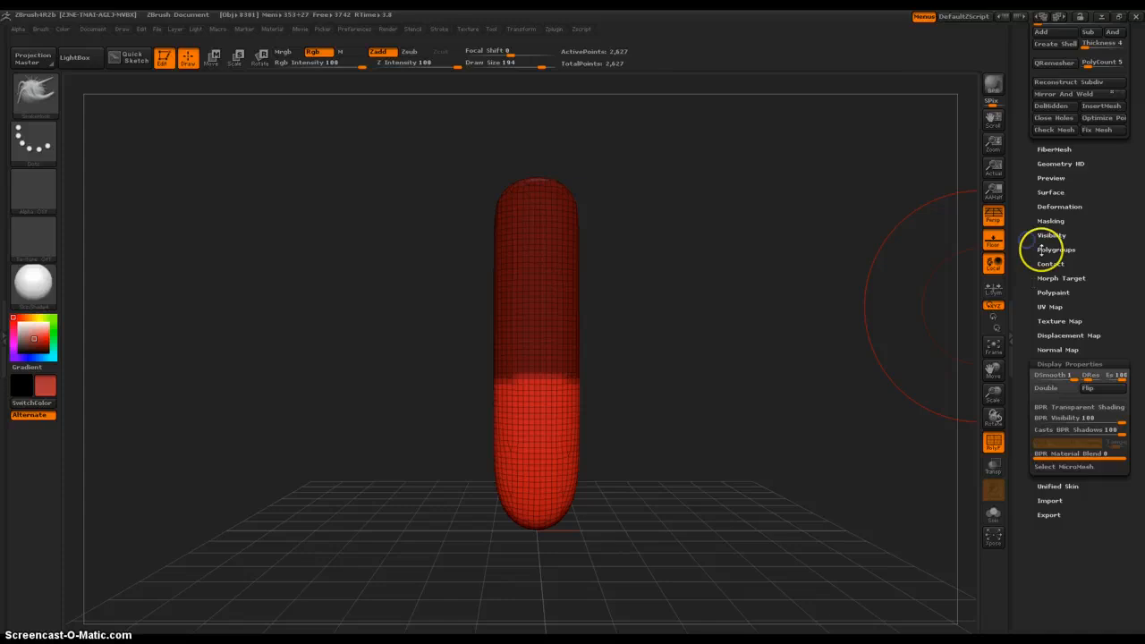
left_click(1052, 207)
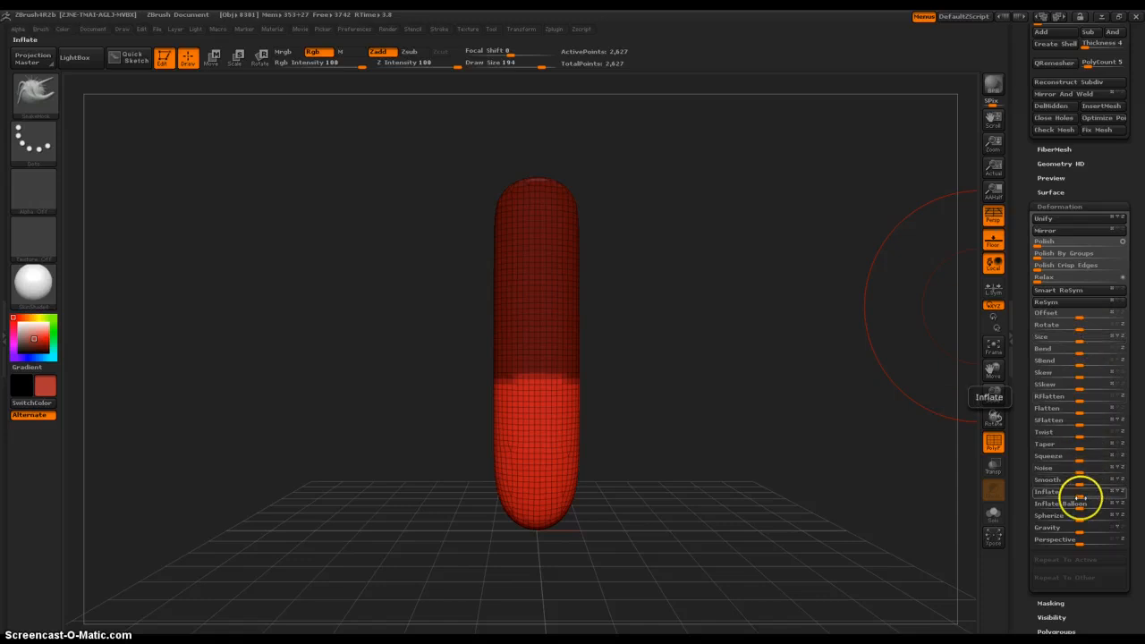
left_click_drag(1084, 494, 1126, 497)
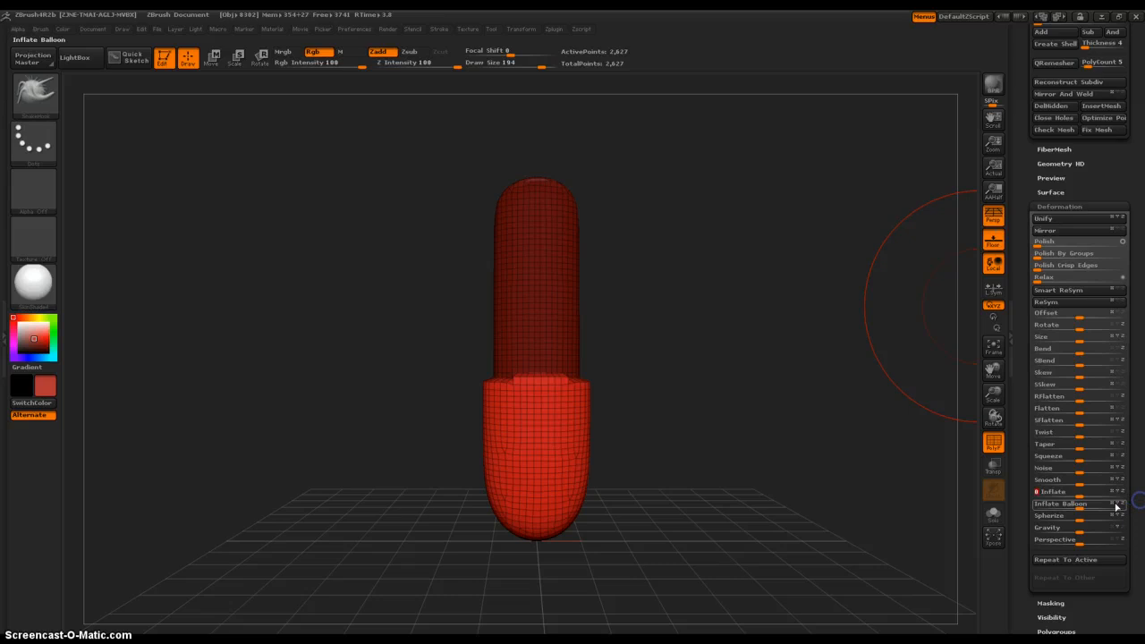
- Isolate a band just above the inflated section by extending and inverting the mask, and clear the mask
left_click(675, 271, "ctrl")
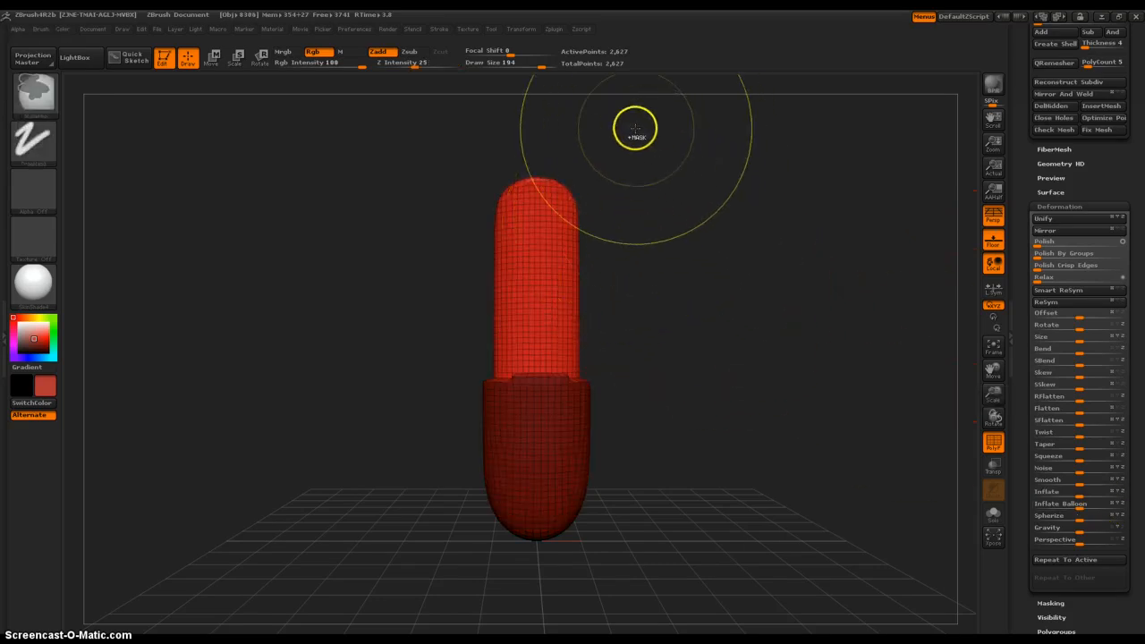
mouse_move(634, 122)
left_mouse_down("ctrl")
mouse_move(355, 271)
mouse_move(348, 287)
left_mouse_up("ctrl")
left_click(618, 283, "ctrl")
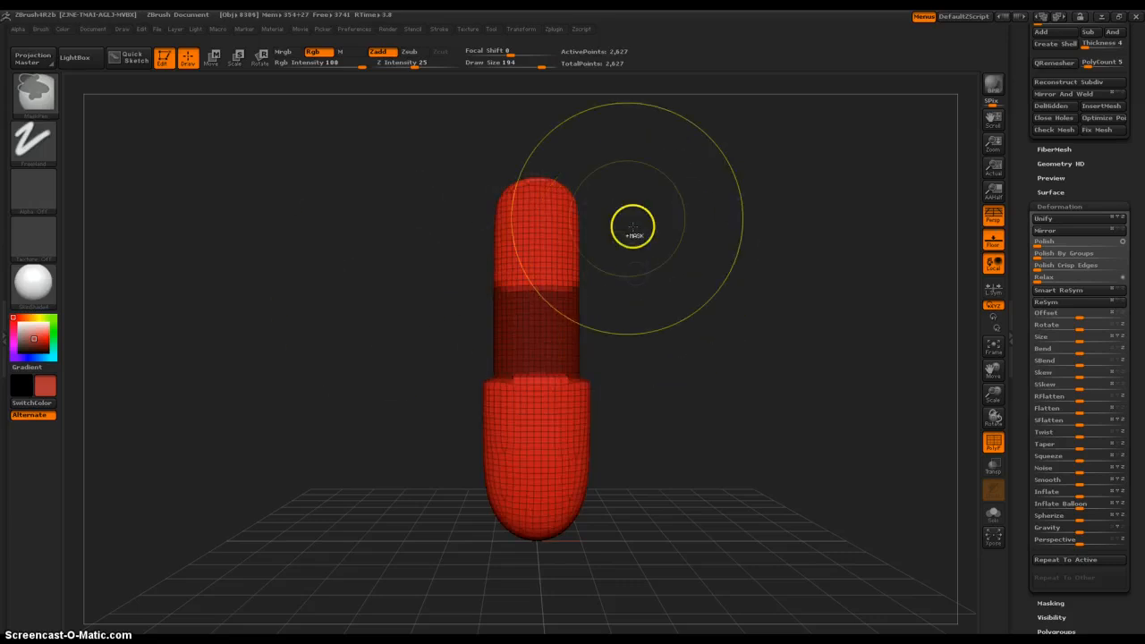
left_click(673, 237, "ctrl")
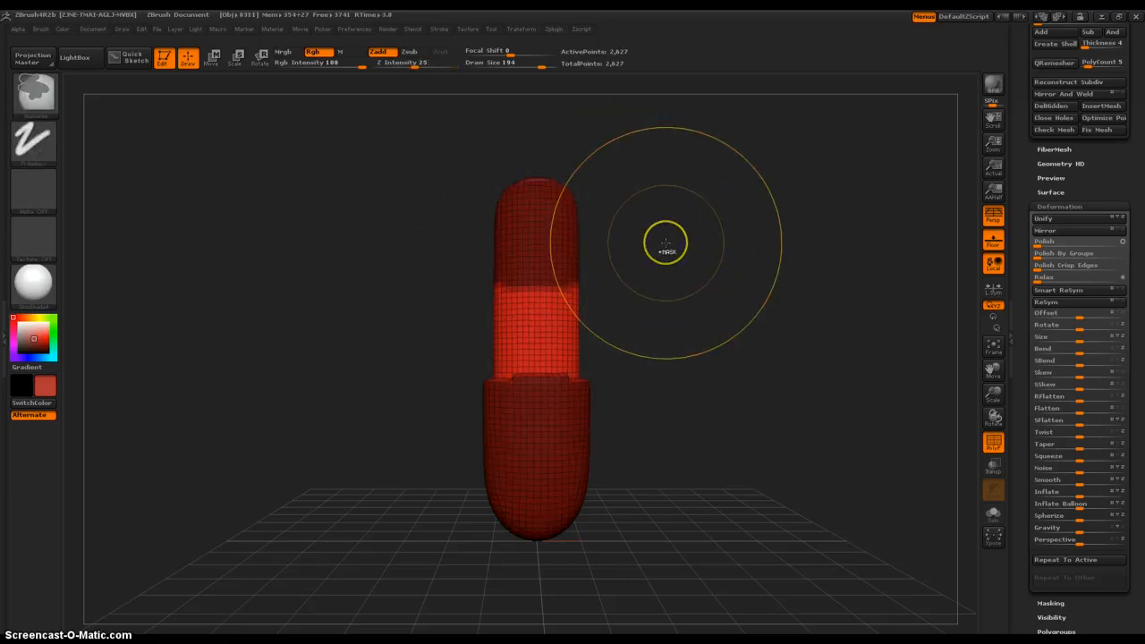
left_click_drag(652, 288, 670, 378, "ctrl")
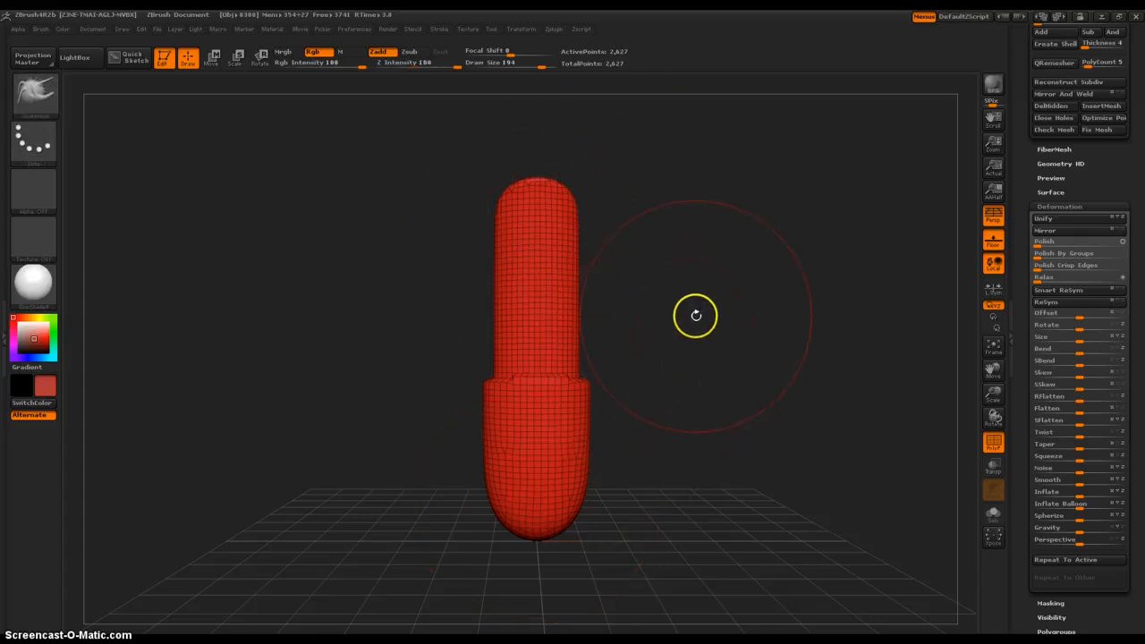
- Thin and stretch the upper part into a long narrow handle above the bulb, and try a DynaMesh remesh before undoing it
mouse_move(577, 222)
left_mouse_down()
mouse_move(551, 202)
mouse_move(534, 209)
mouse_move(549, 247)
mouse_move(662, 352)
left_mouse_up()
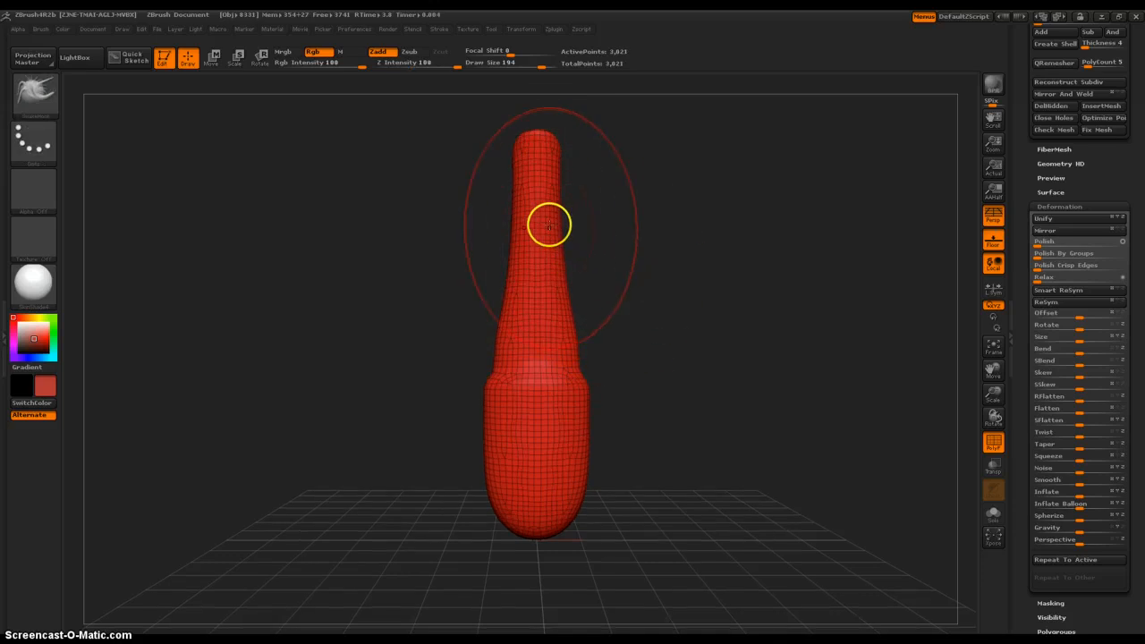
left_click_drag(547, 224, 556, 235)
left_click_drag(557, 356, 557, 383)
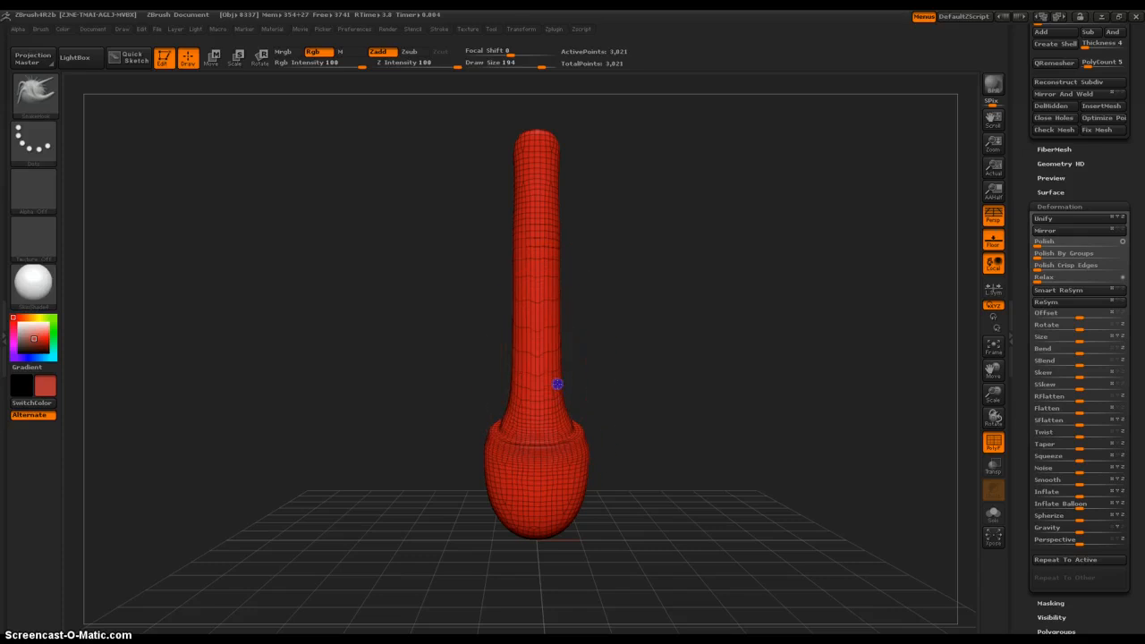
key("ctrl+z")
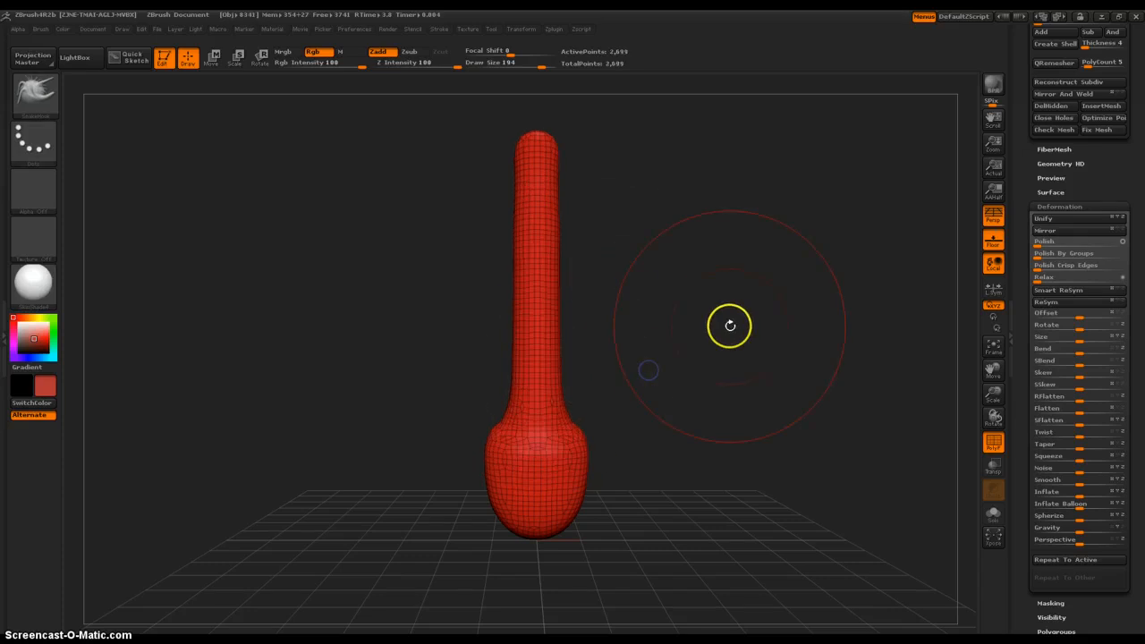
key("ctrl+shift+z")
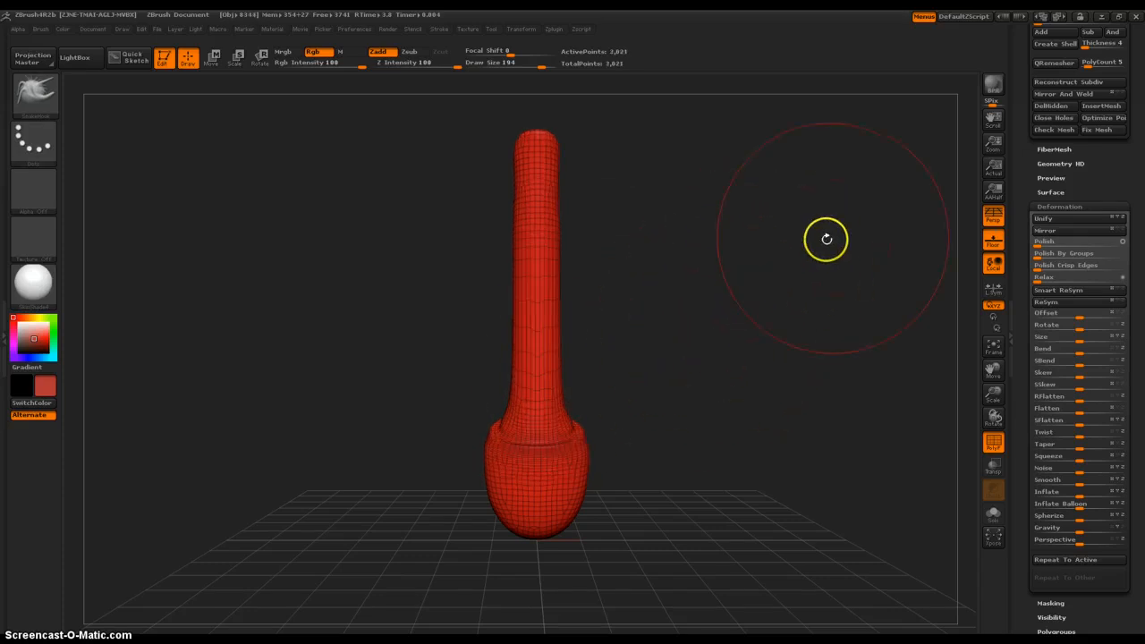
- Convert the club-shaped model into a PolyMesh3D
left_click_drag(1020, 152, 1009, 360)
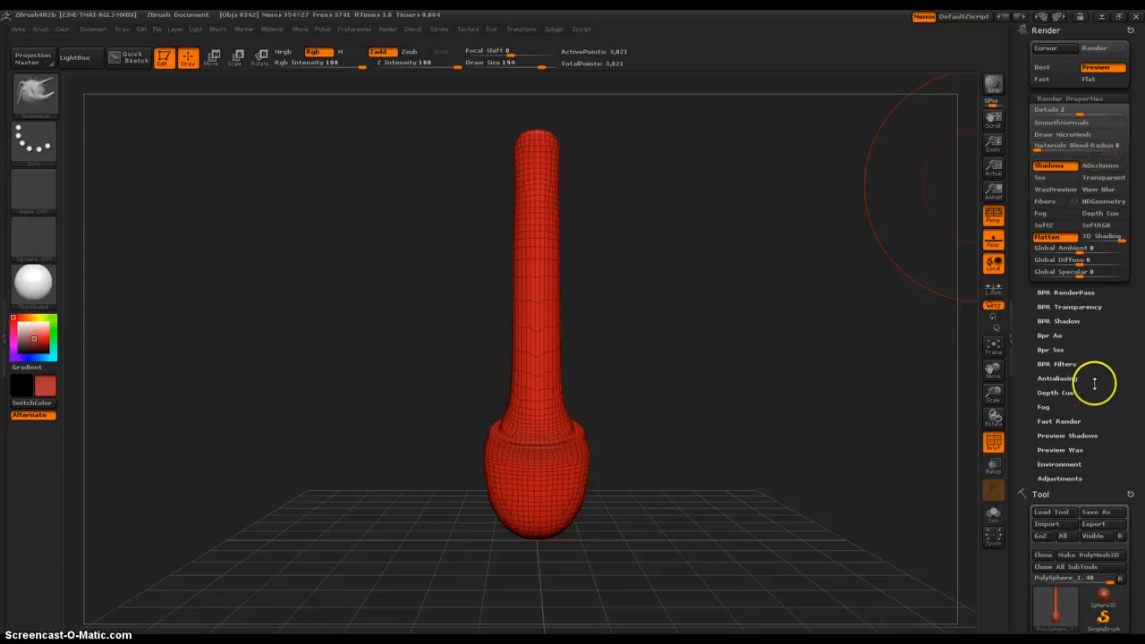
left_click(1089, 555)
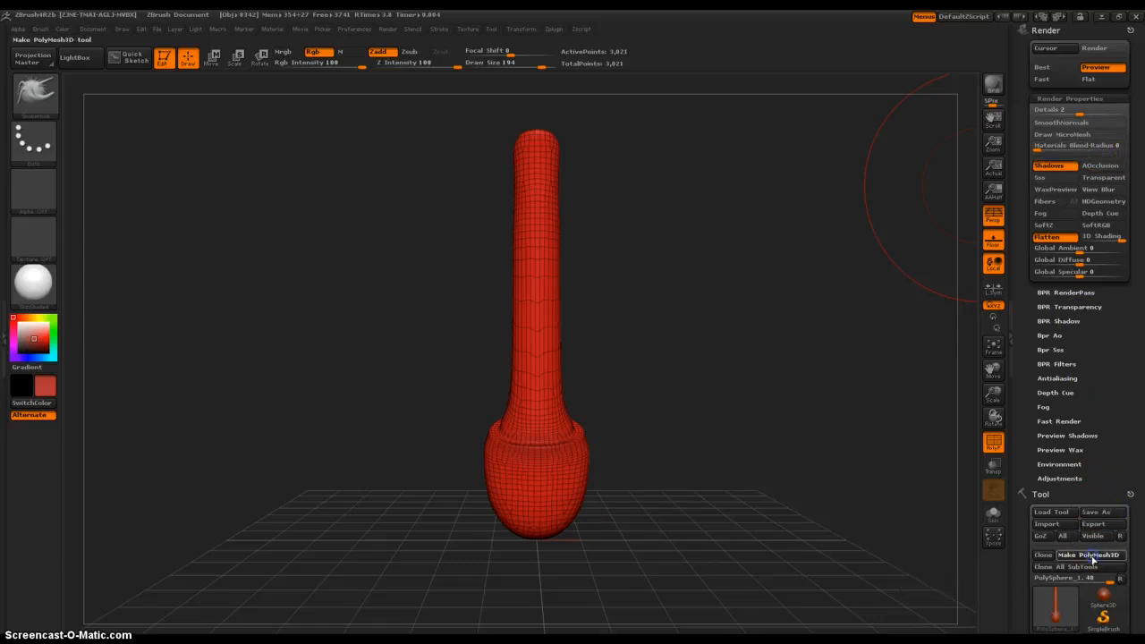
left_click_drag(1022, 440, 1022, 282)
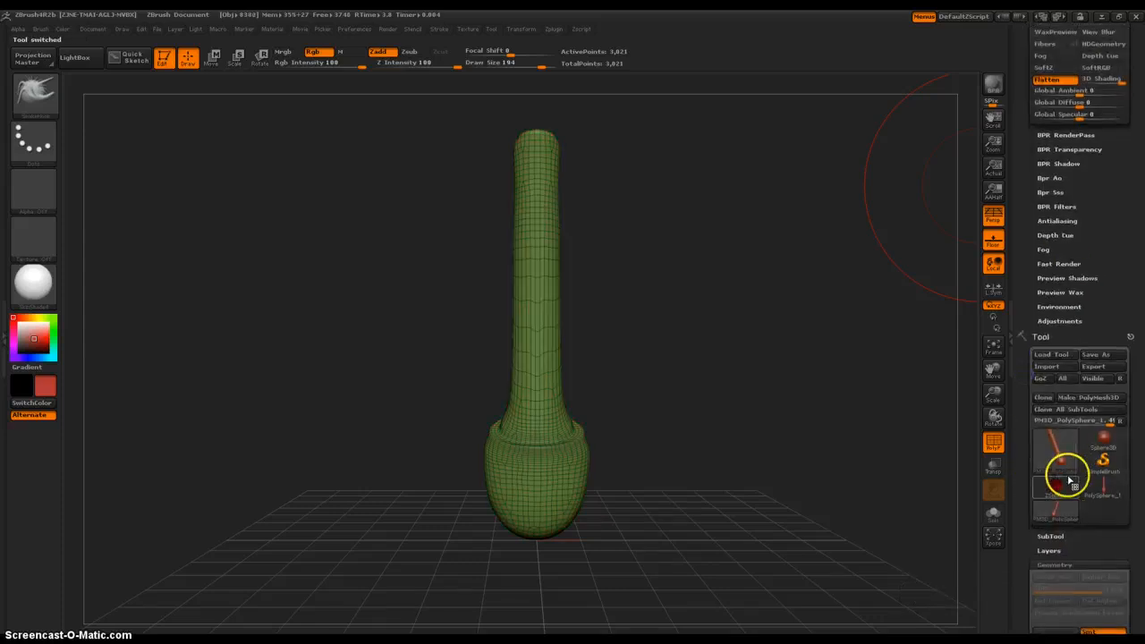
- Switch to the Sphere3D primitive and convert it into a PolyMesh3D
left_click(1103, 440)
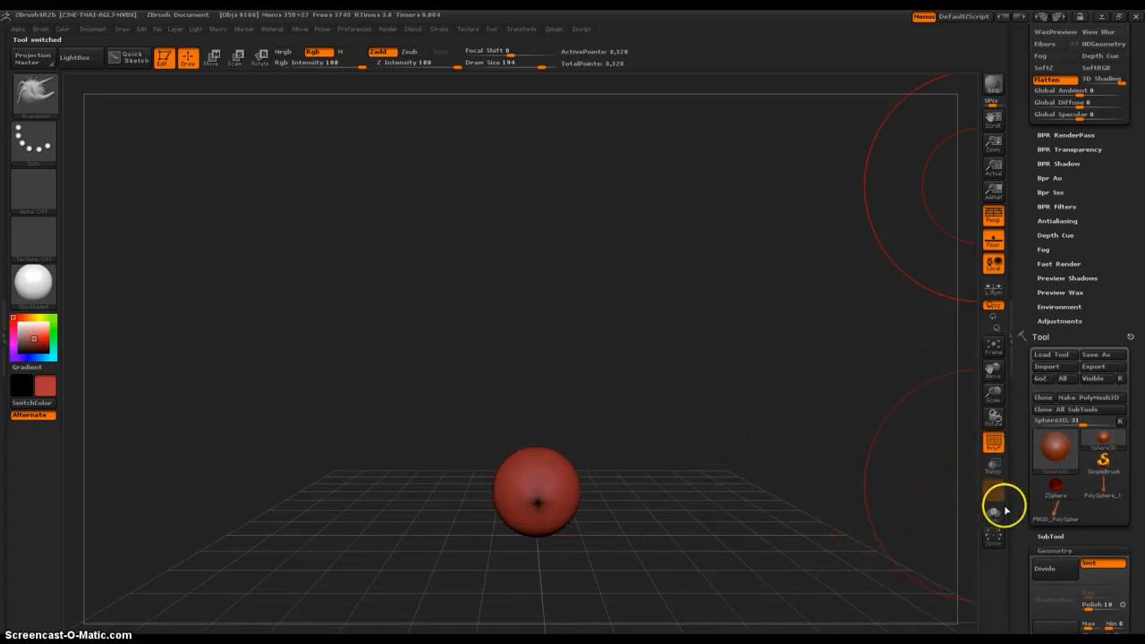
left_click_drag(1014, 511, 1029, 372)
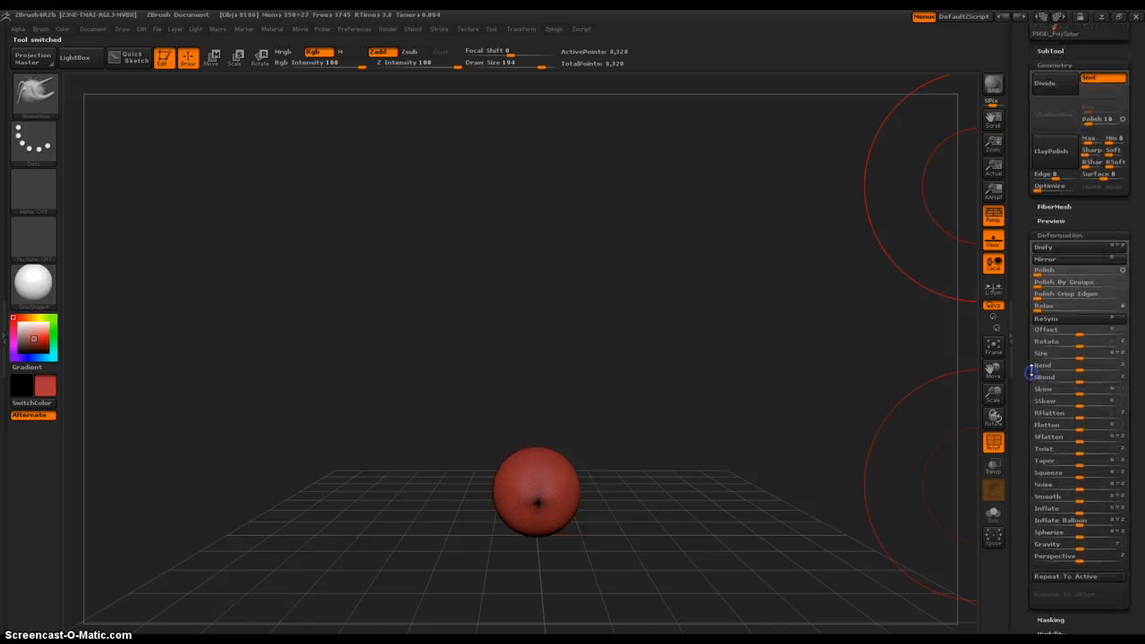
left_click_drag(1026, 152, 1016, 265)
left_click(1084, 189)
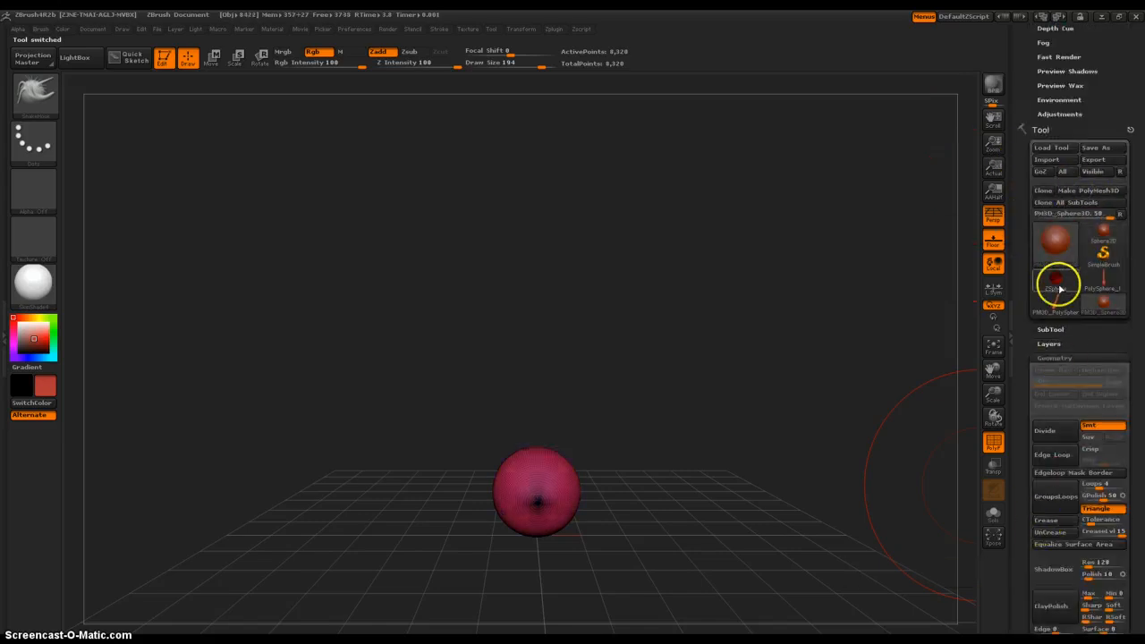
- Switch back to the club-shaped PolyMesh3D and look through the meshes offered for its MicroMesh
left_click(1064, 304)
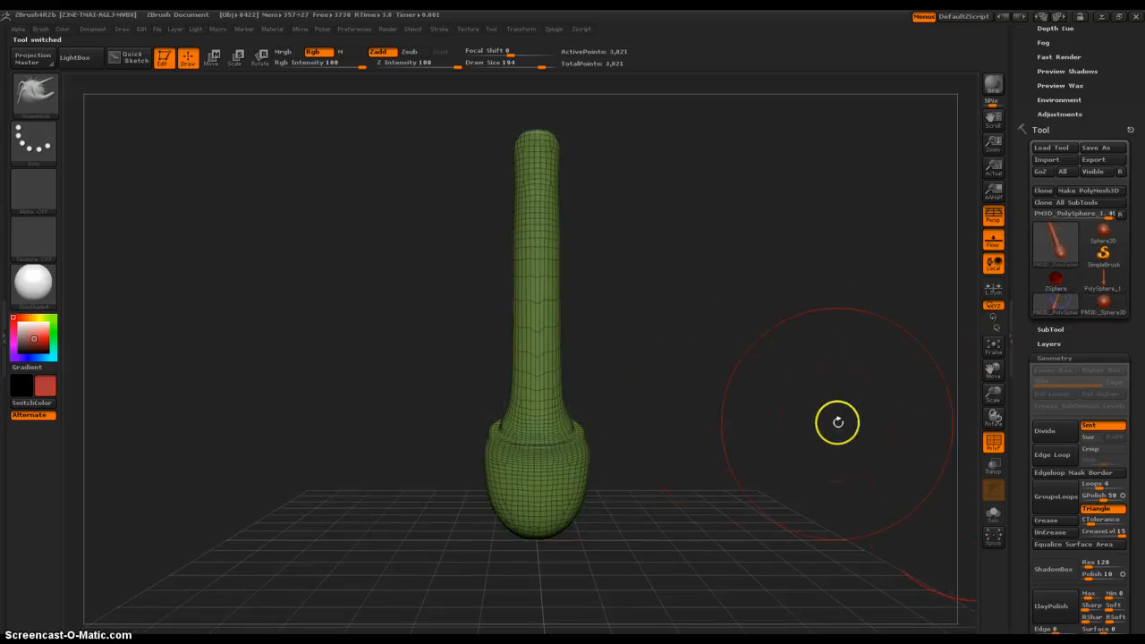
key("space")
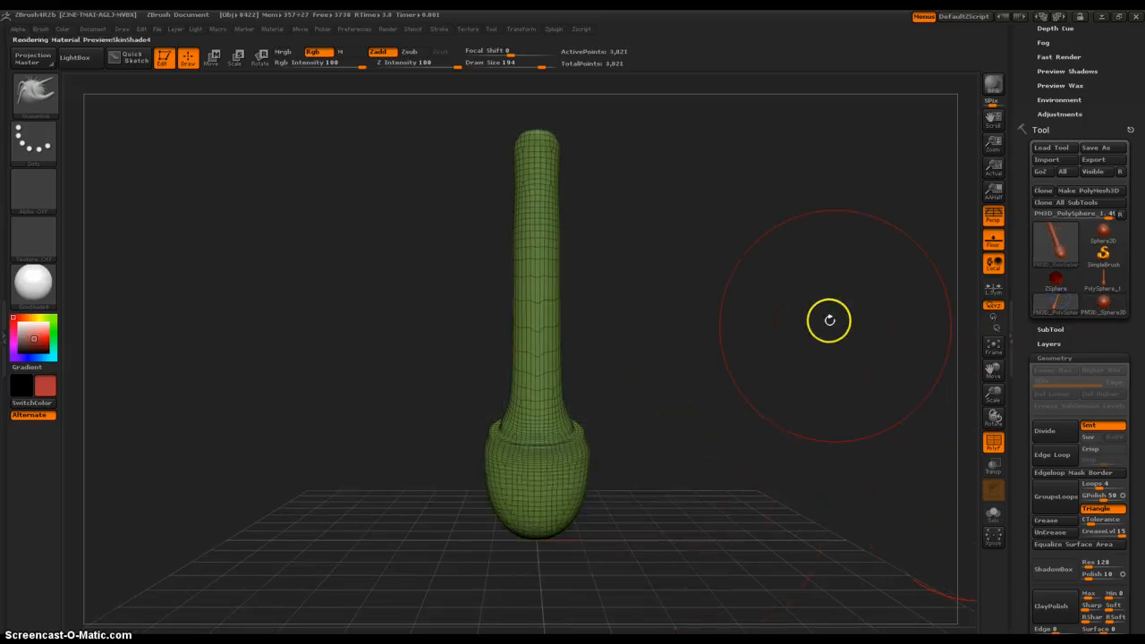
left_click_drag(1019, 395, 1021, 204)
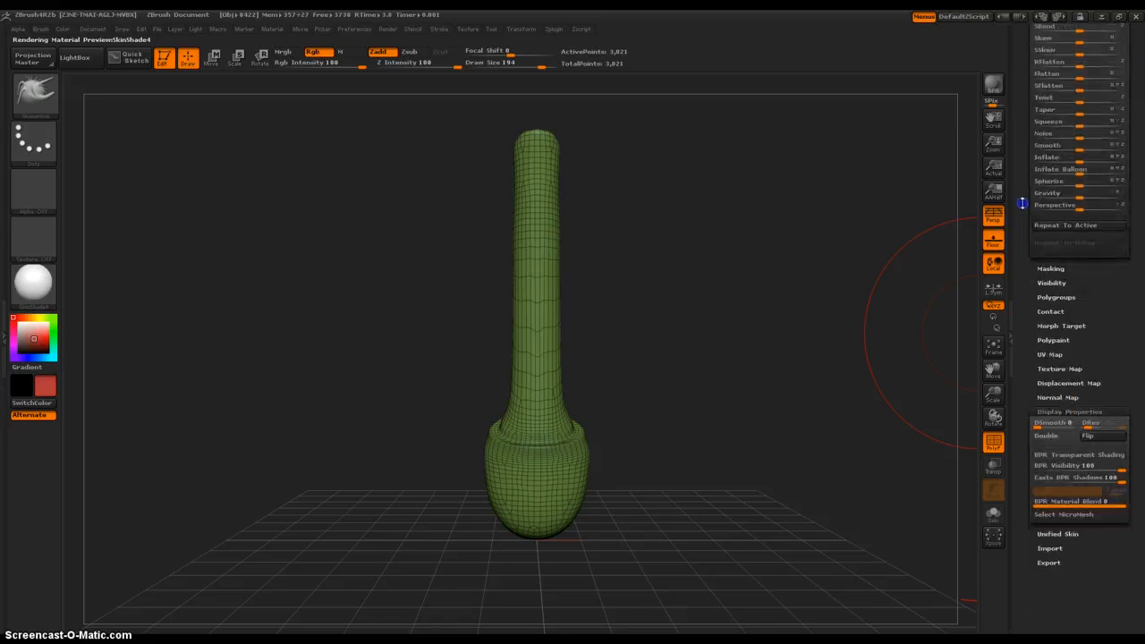
left_click(1081, 516)
mouse_move(854, 420)
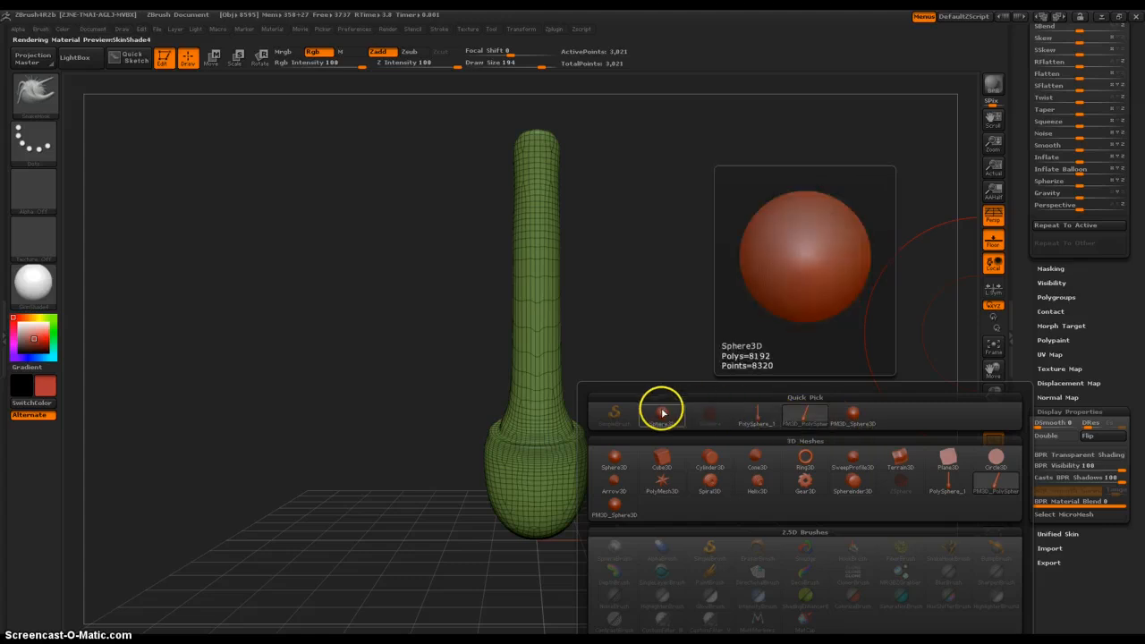
mouse_move(702, 416)
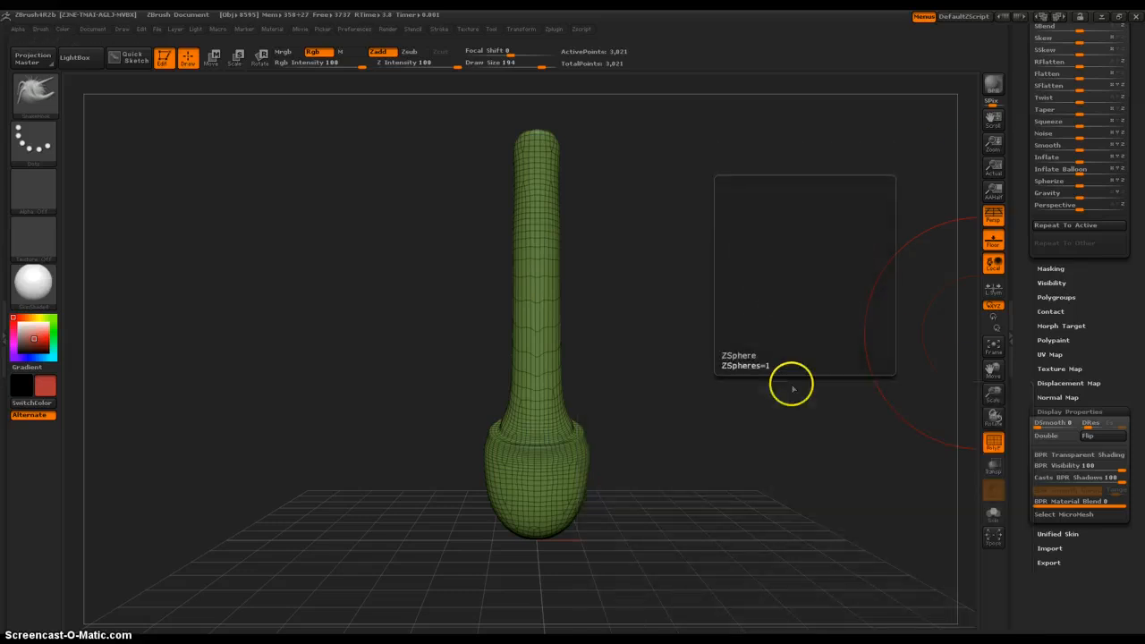
- Load the Sphere3D primitive again and make another PolyMesh3D from it
left_click_drag(1018, 268, 1022, 451)
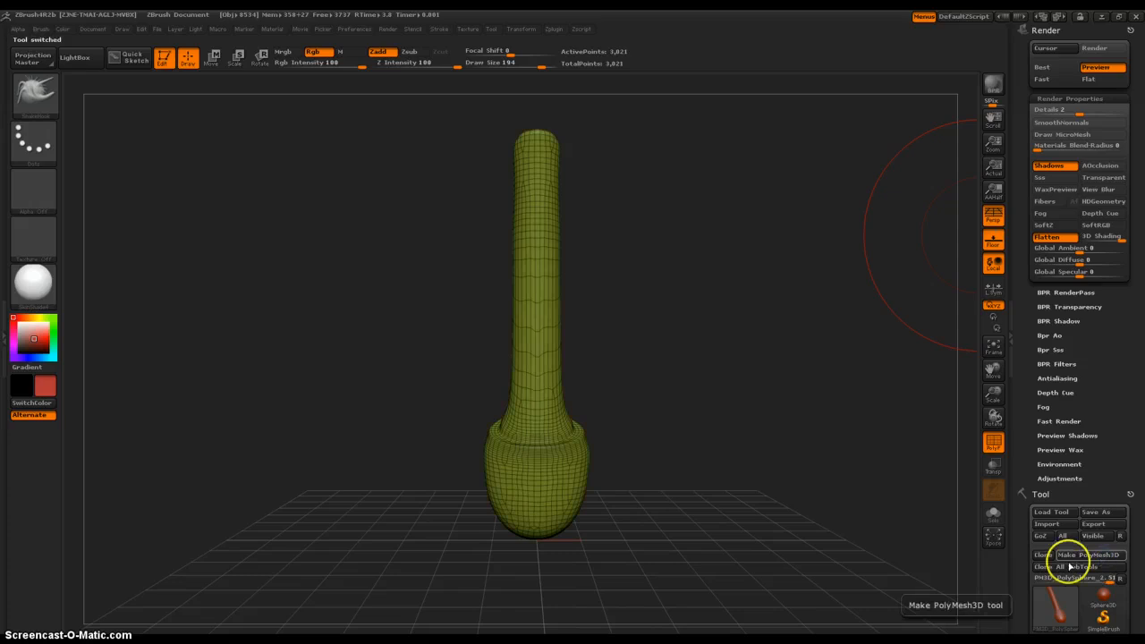
left_click(1099, 598)
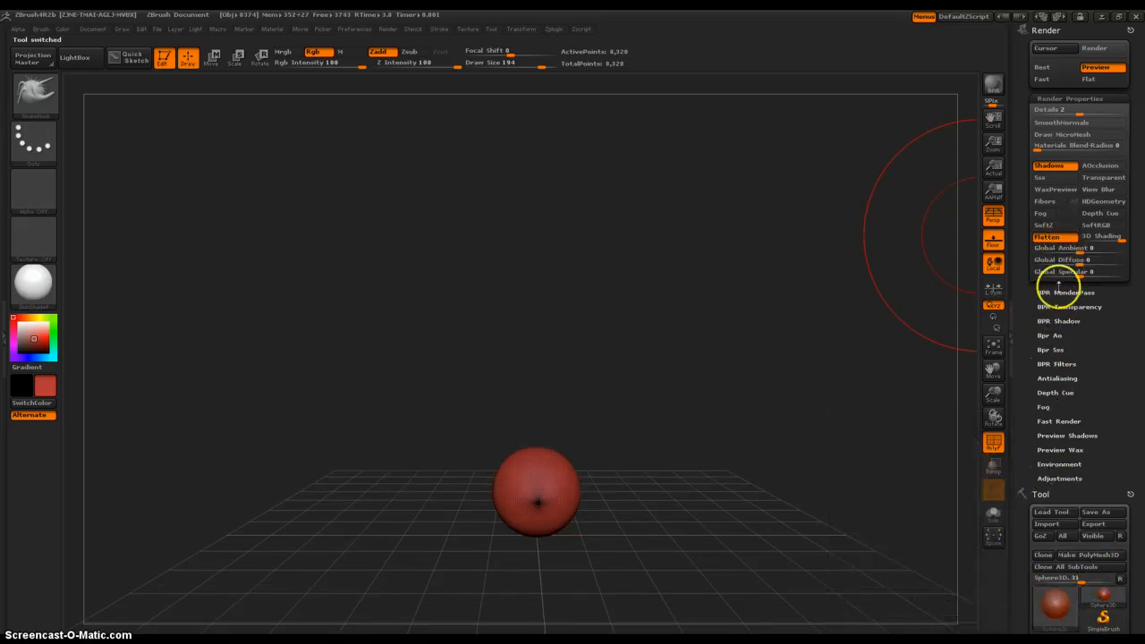
left_click(1093, 557)
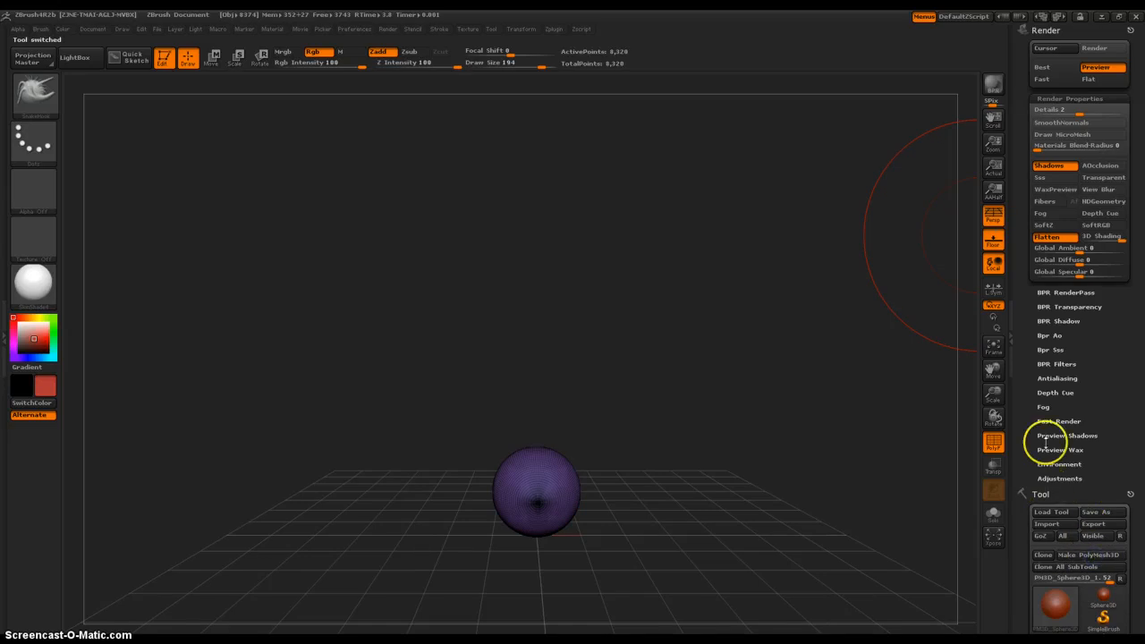
- Turn on DynaMesh for the new sphere and remesh it at resolution 16
left_click_drag(1022, 437, 1031, 314)
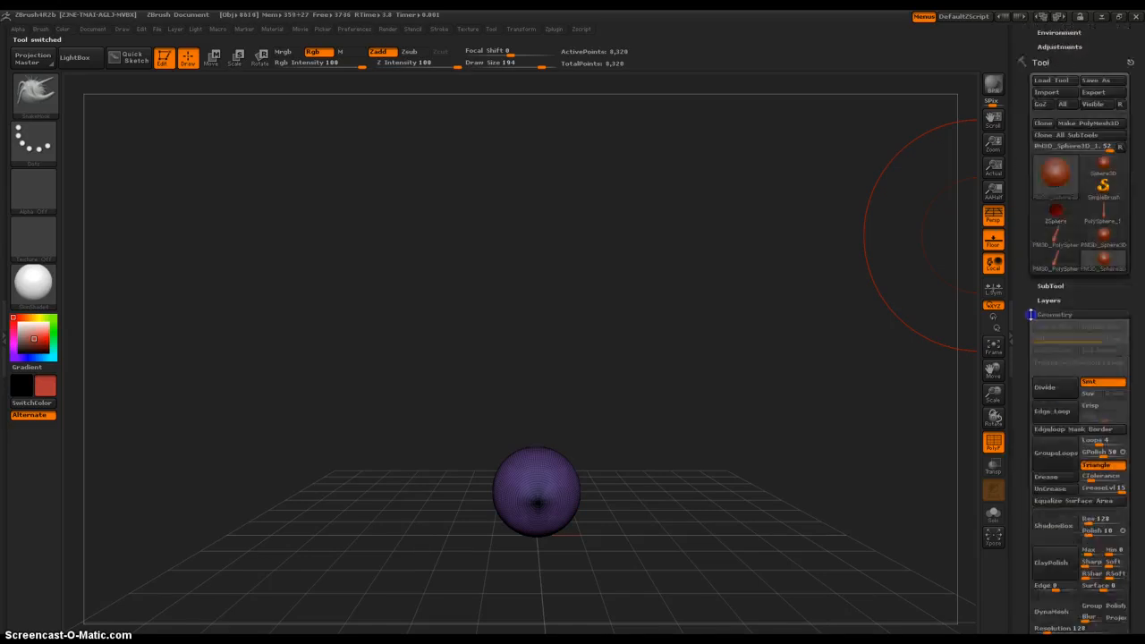
left_click(1050, 611)
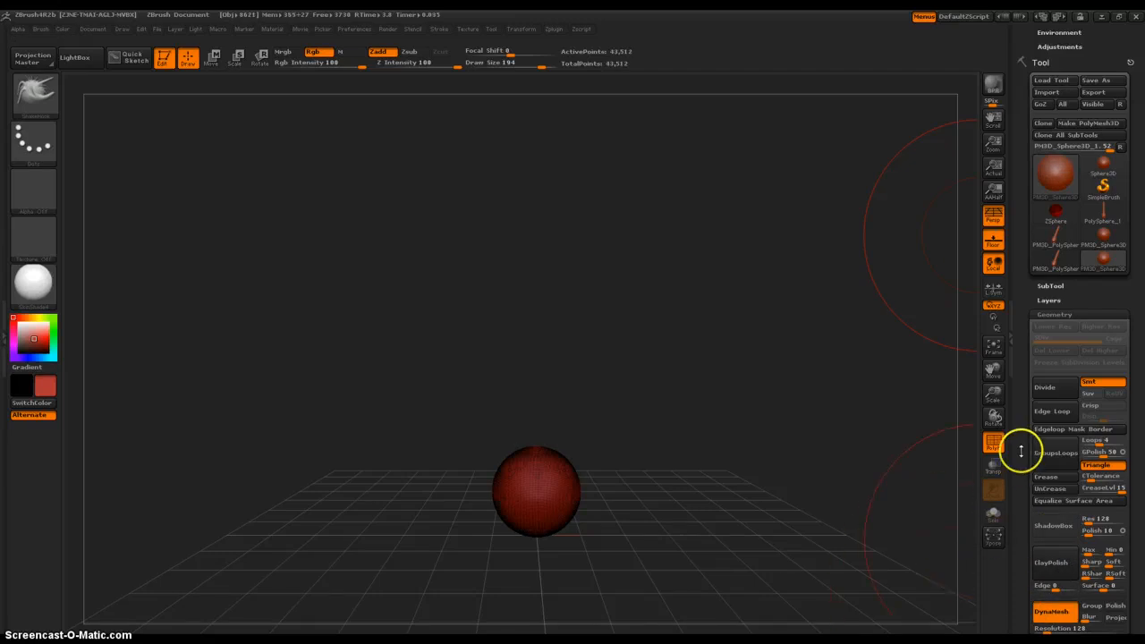
left_click_drag(1021, 451, 1029, 383)
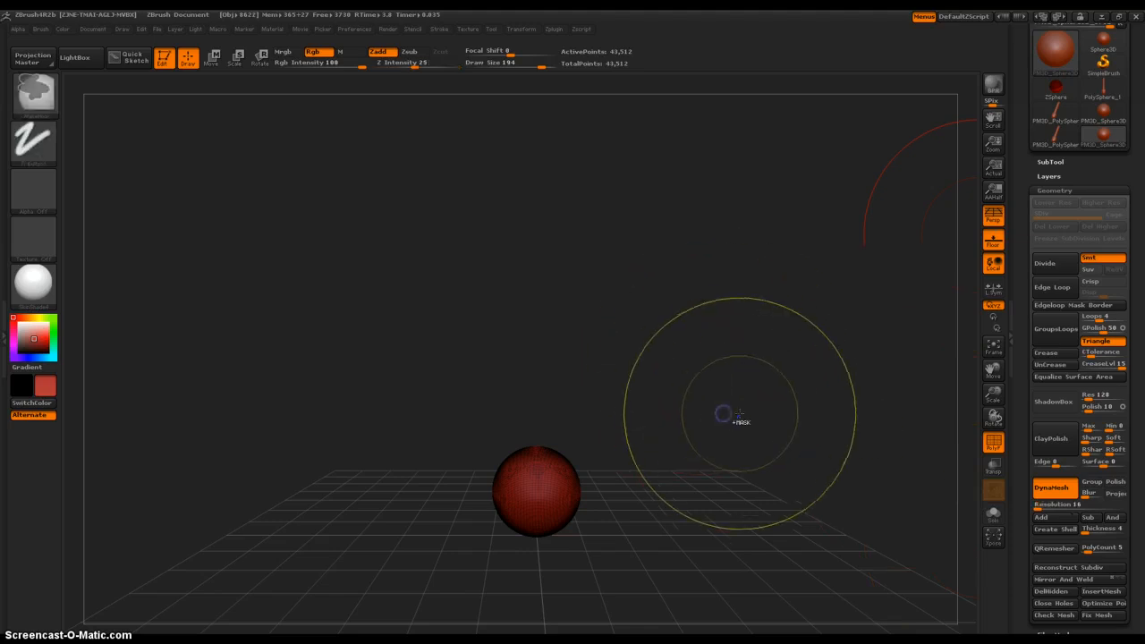
left_click_drag(629, 455, 635, 496, "ctrl")
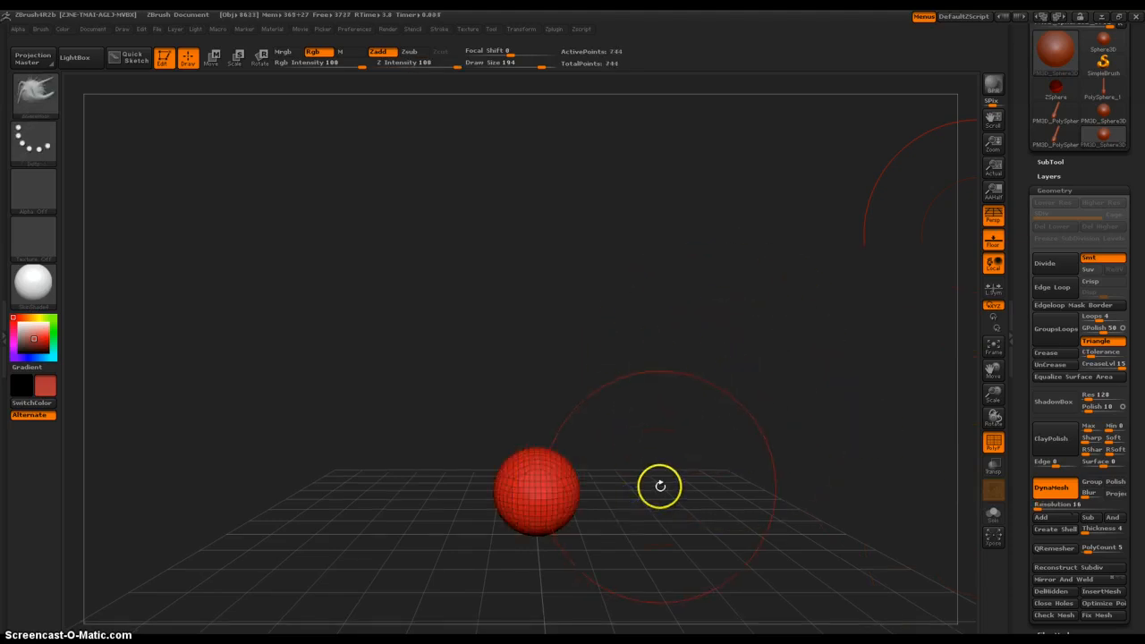
- Make a separate PolyMesh3D from the low-resolution remeshed sphere
left_click_drag(1025, 209, 1012, 321)
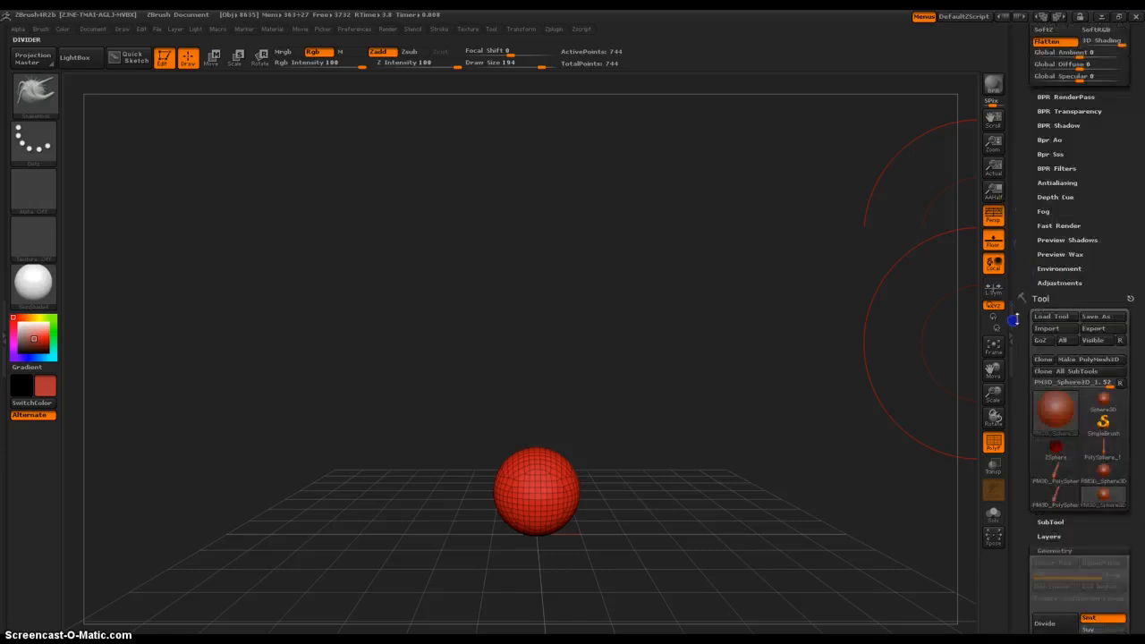
left_click(1107, 360)
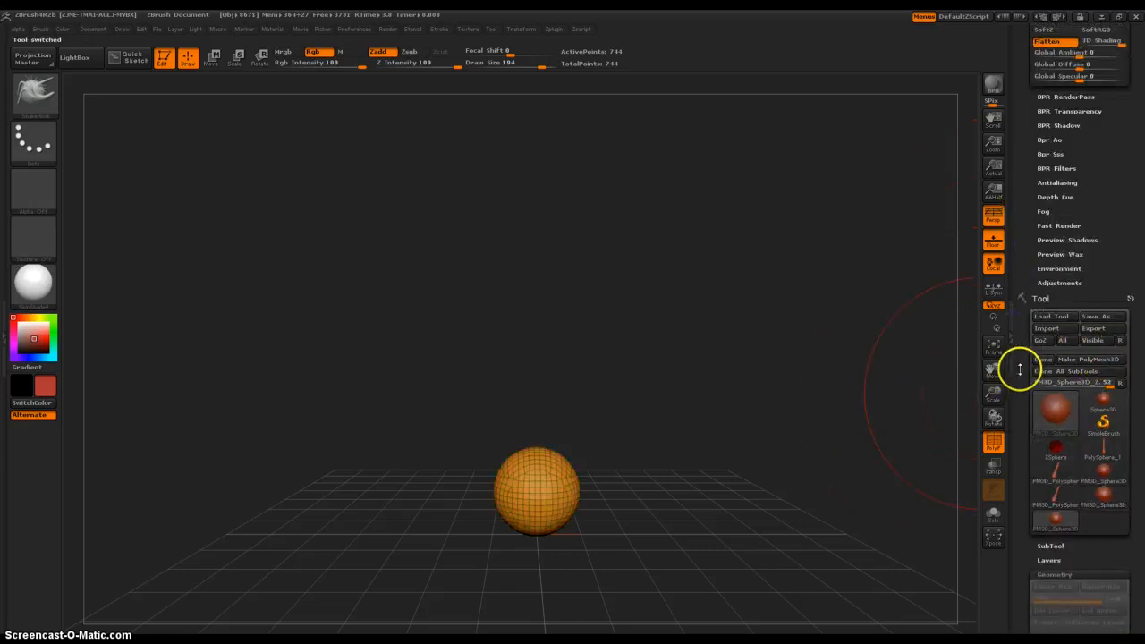
left_click_drag(1019, 370, 1025, 337)
right_click_drag(633, 422, 637, 565, "ctrl")
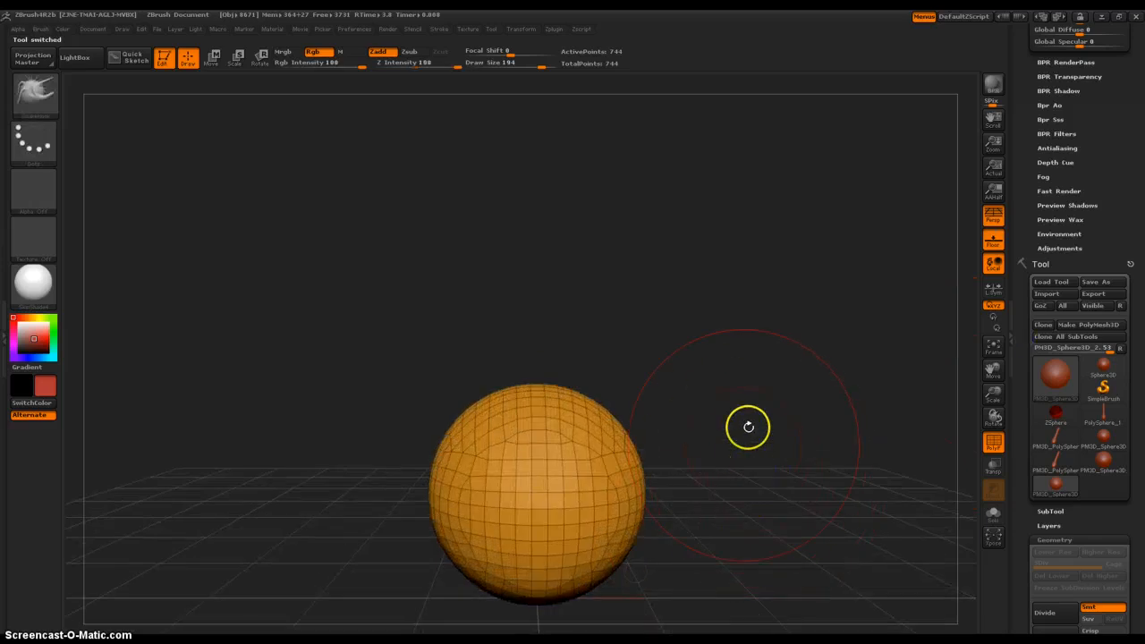
- Assign the upright club-shaped PolySphere_1 as the MicroMesh of the low-resolution PolyMesh3D sphere
left_click_drag(1023, 388, 1033, 178)
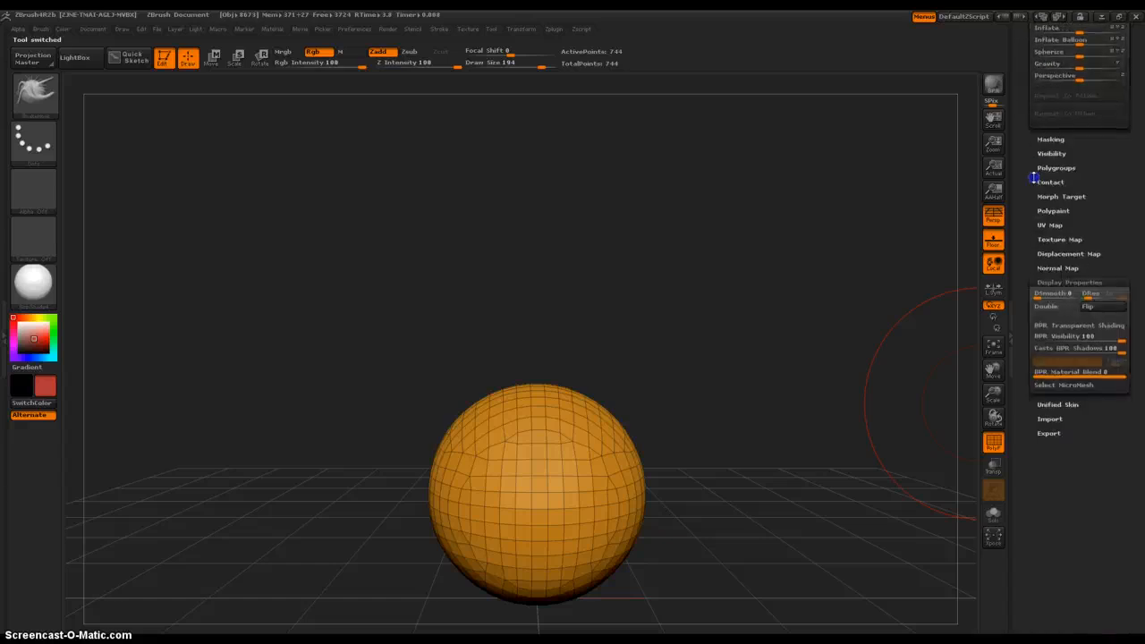
left_click(1086, 386)
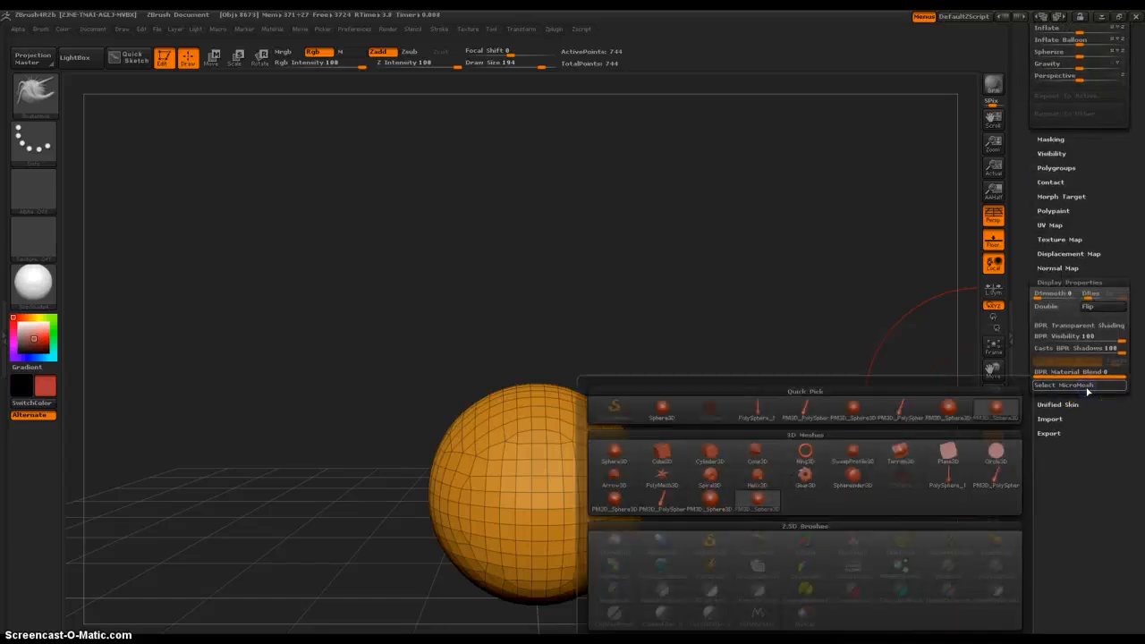
left_click(1083, 386)
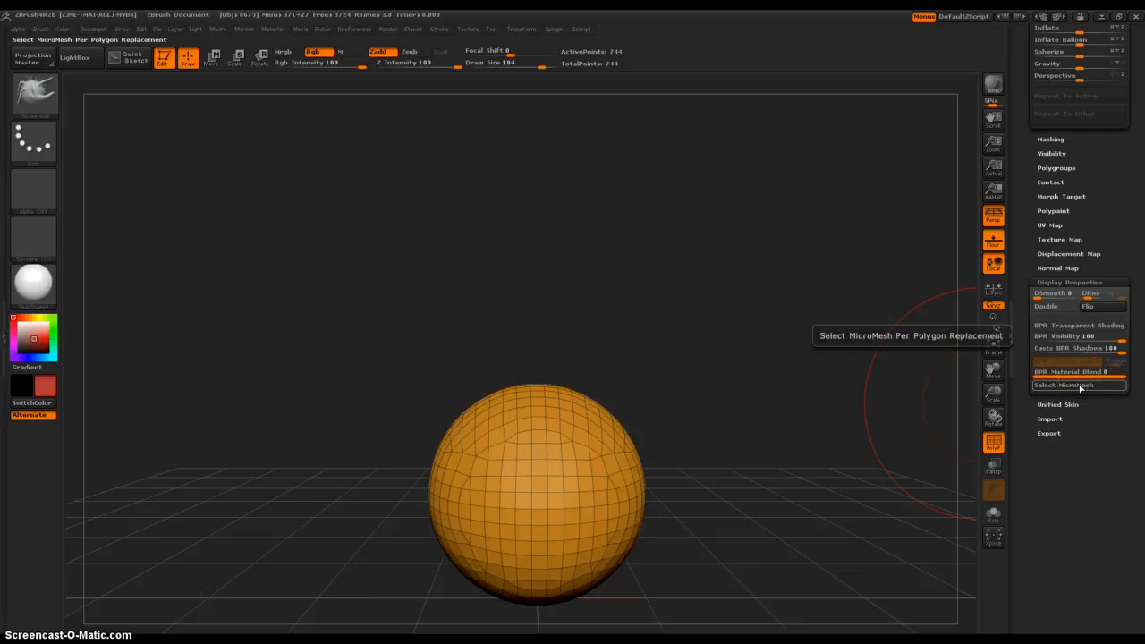
left_click(1081, 386)
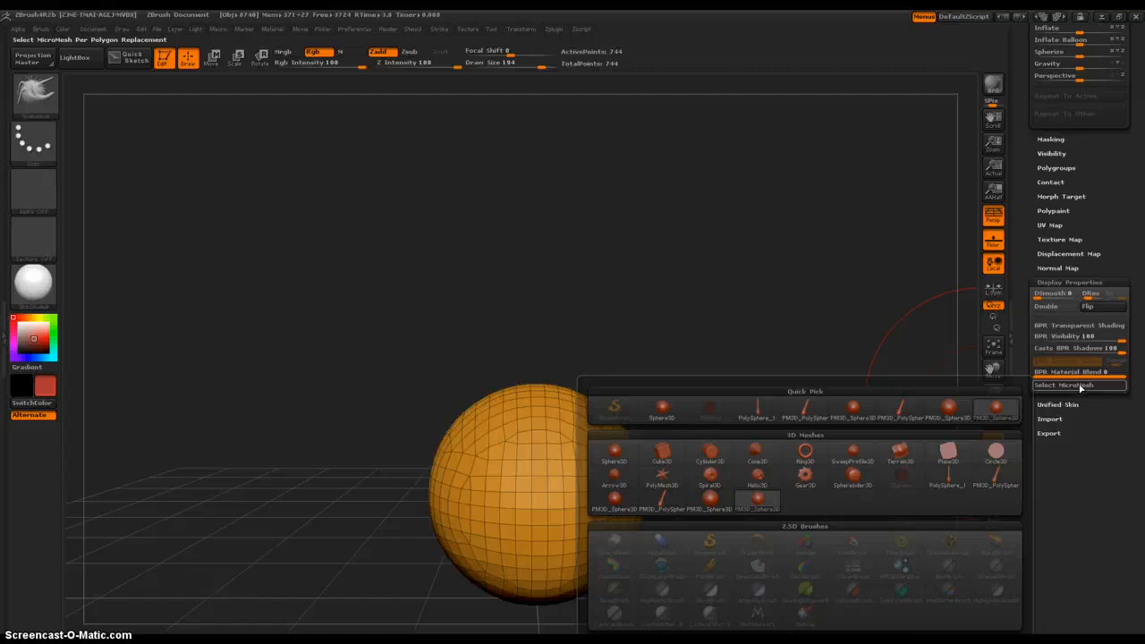
left_click(1081, 384)
left_click(1084, 386)
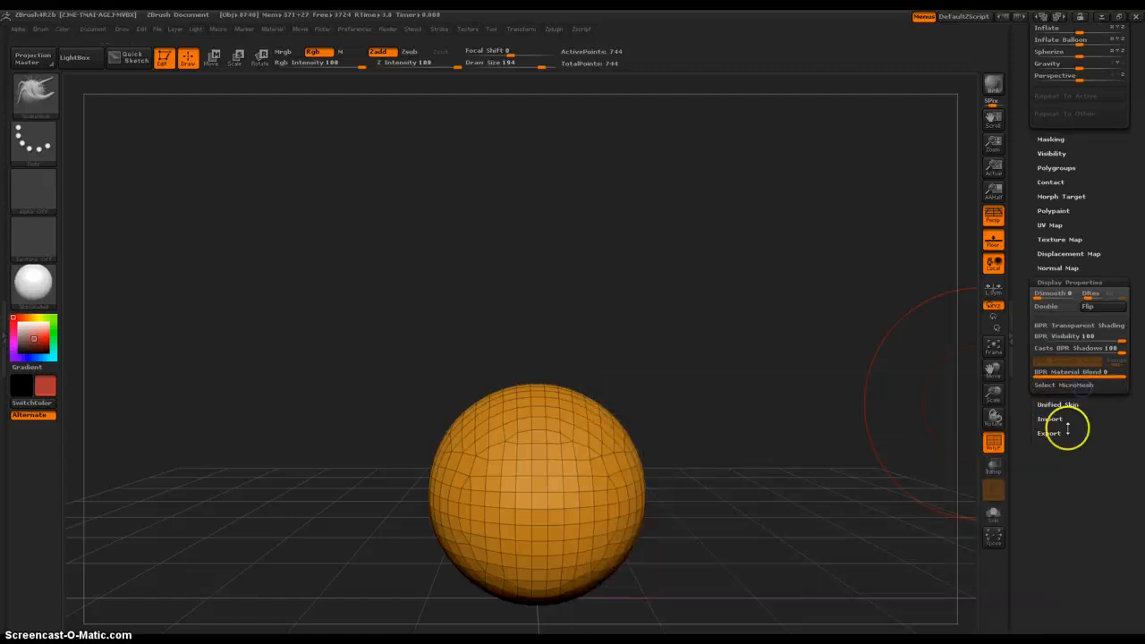
left_click(1084, 385)
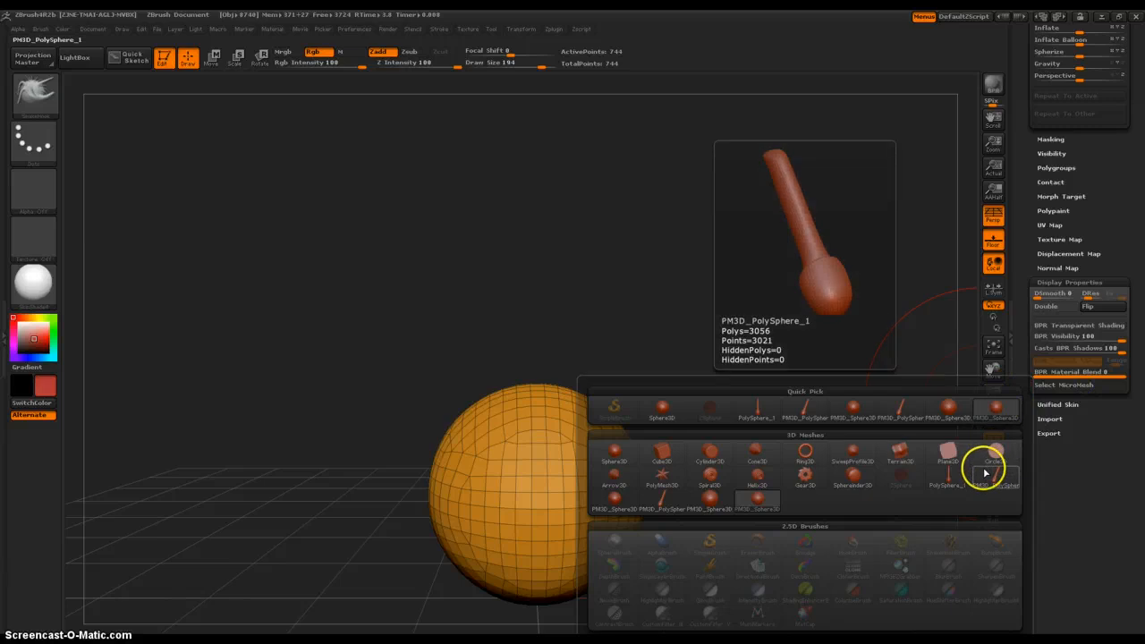
mouse_move(901, 412)
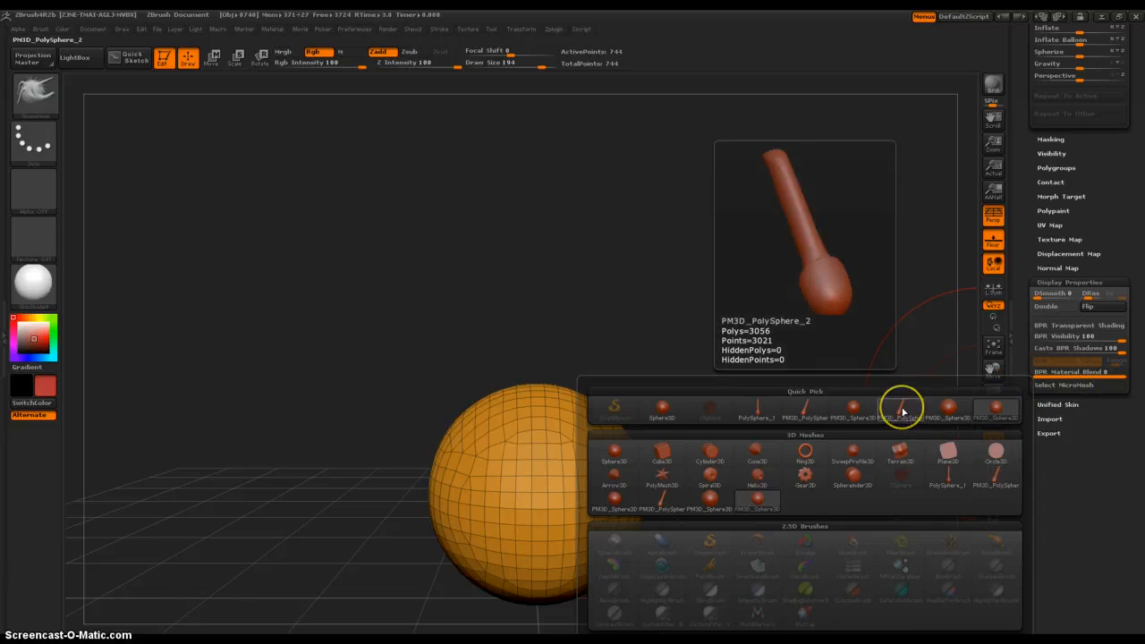
mouse_move(771, 415)
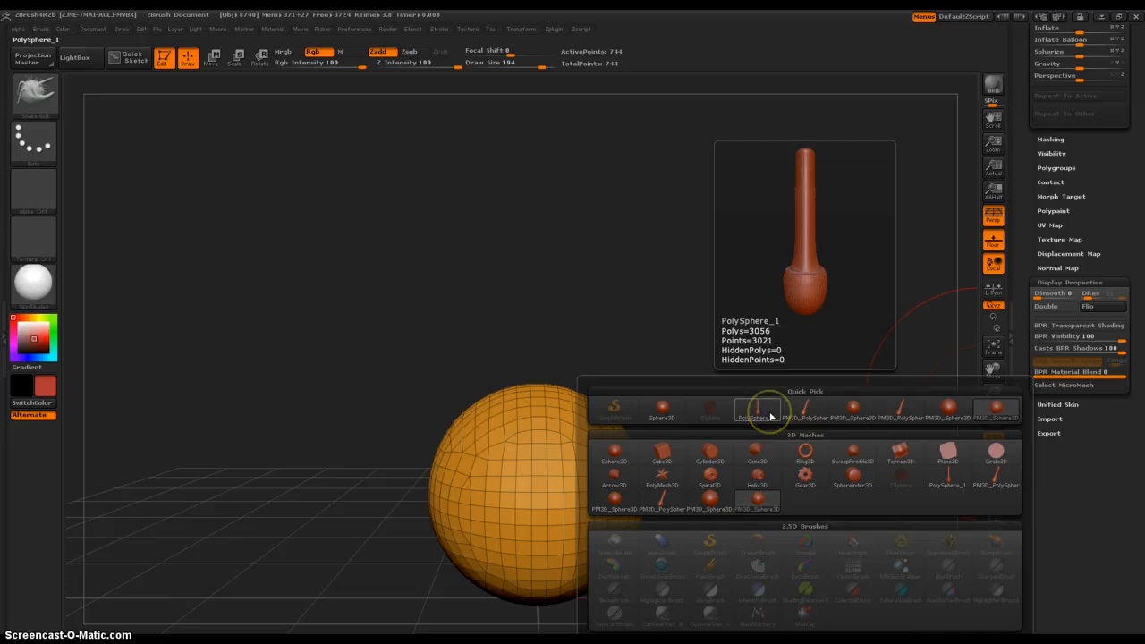
left_click(771, 415)
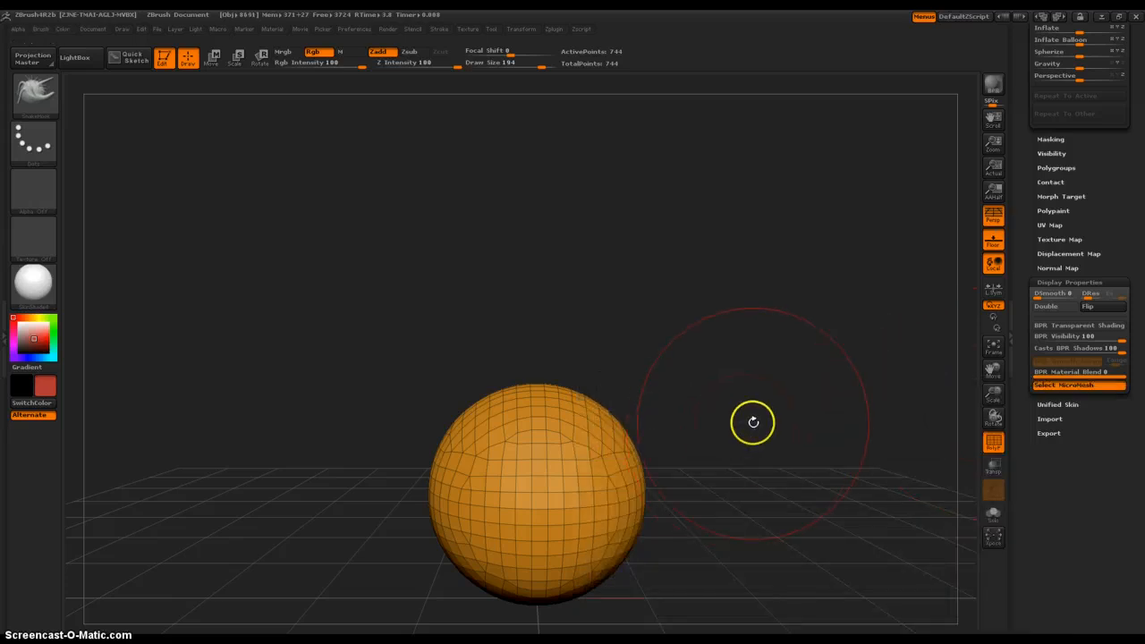
- Check the Draw MicroMesh option in the render properties and start a BPR render of the whole sphere
left_click_drag(754, 422, 758, 355)
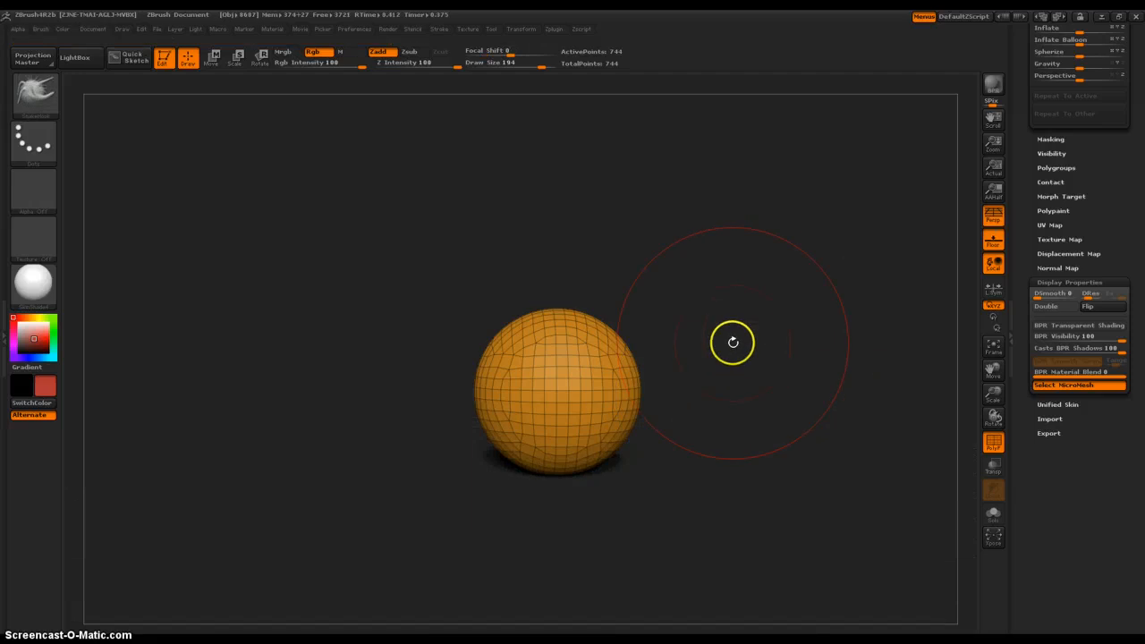
left_click(849, 318)
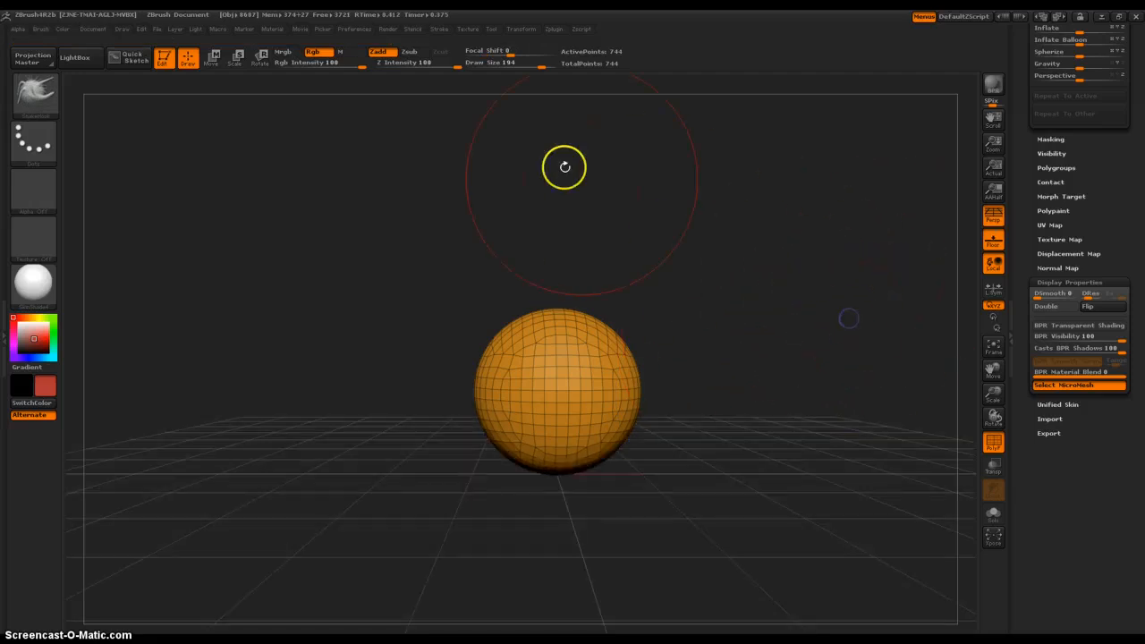
left_click(387, 29)
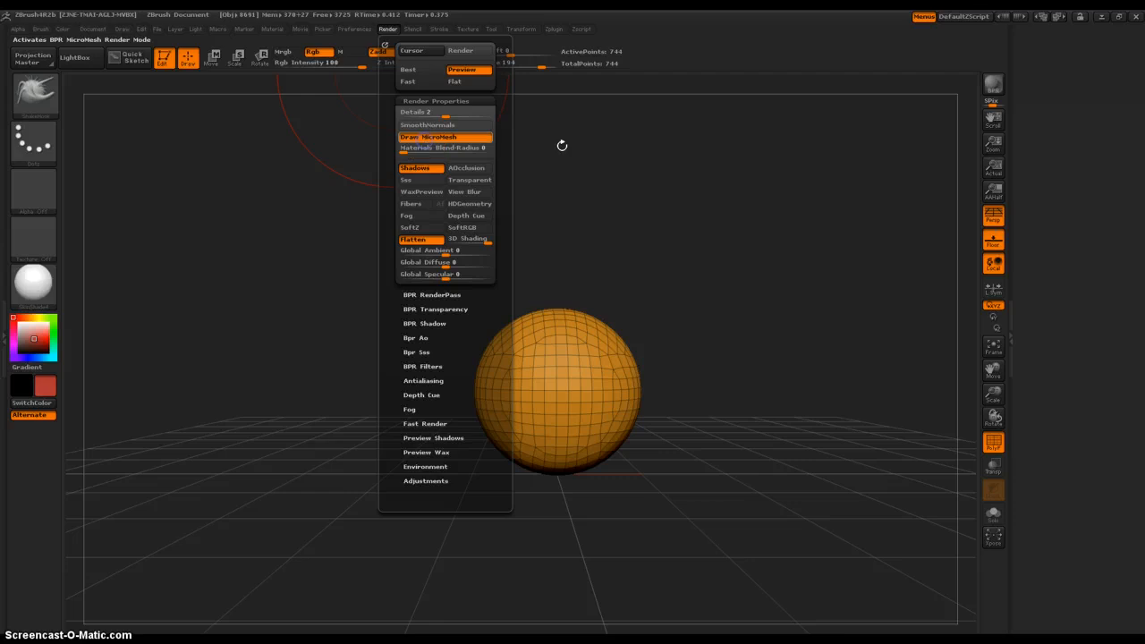
key("shift+r")
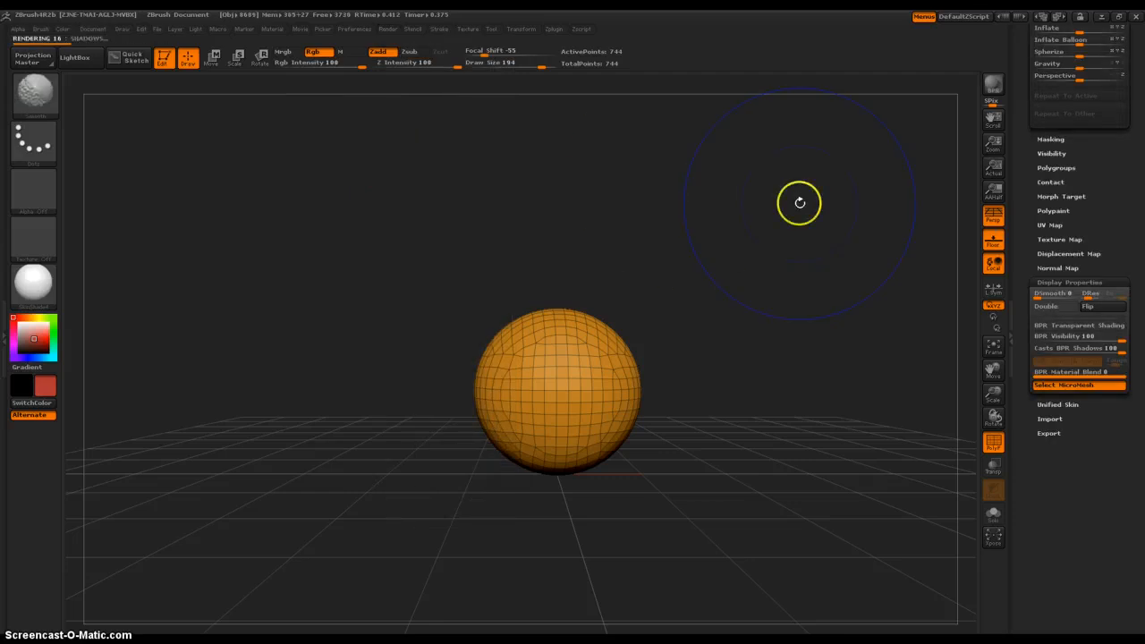